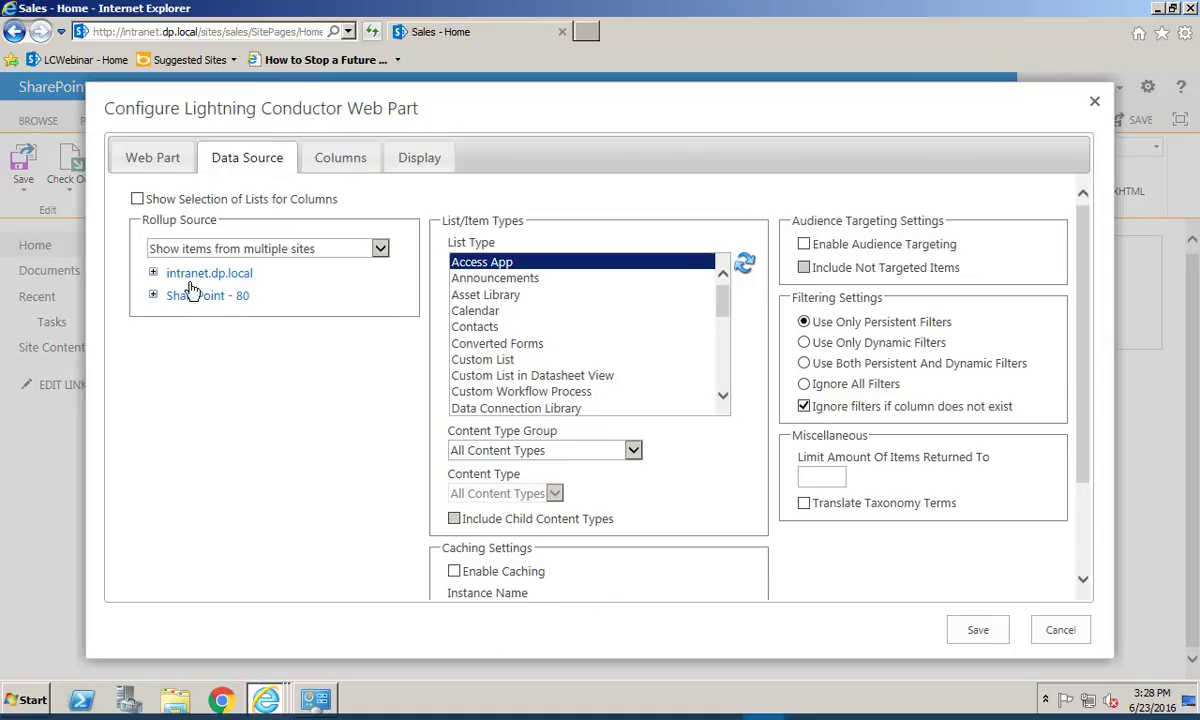
- Set the web part's view title to "Tasks"
click(148, 162)
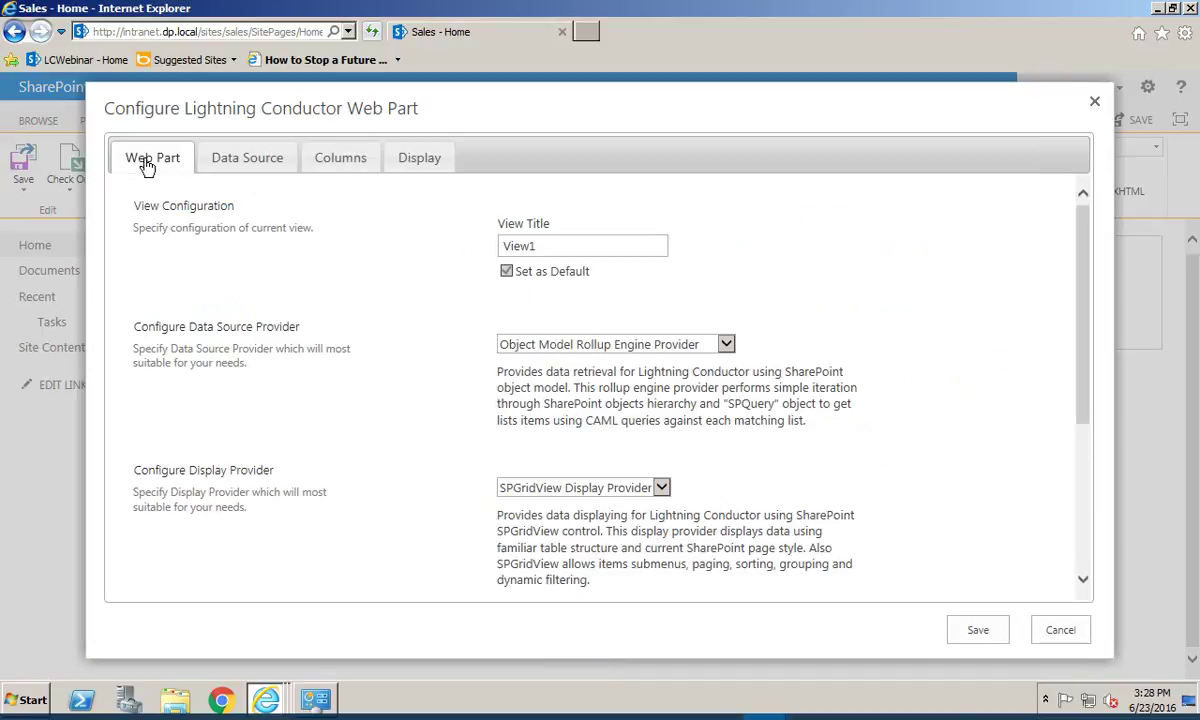
drag(560, 247, 467, 262)
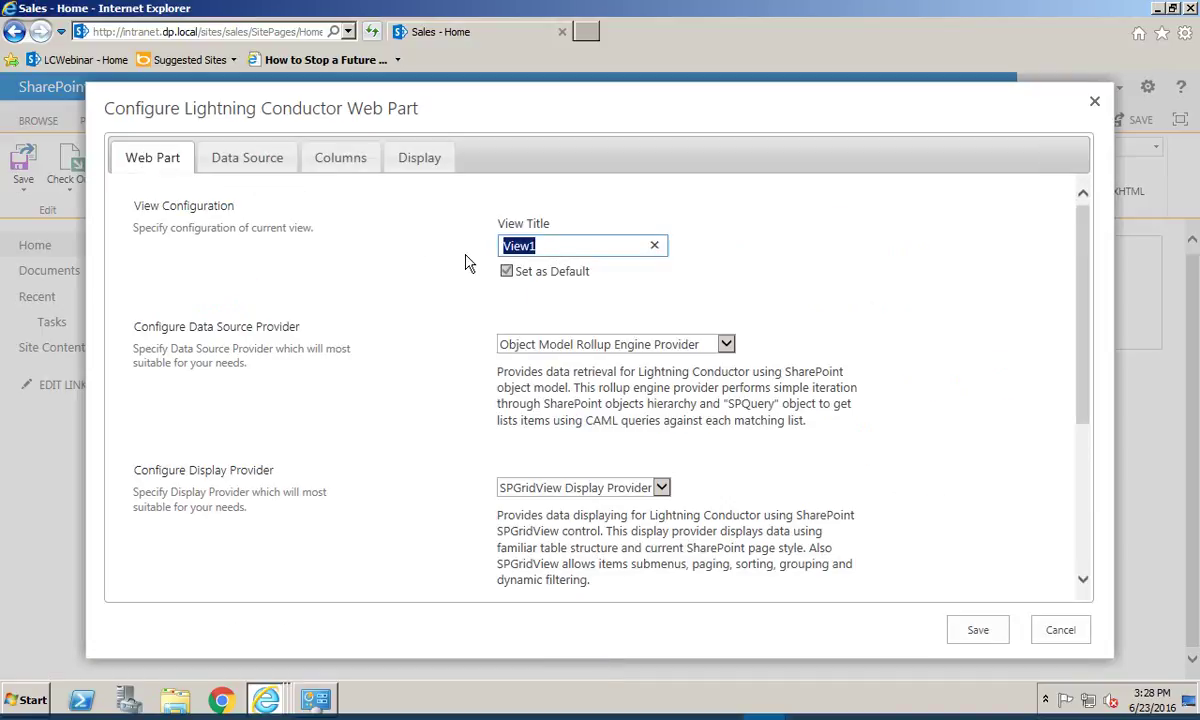
text(Tasks)
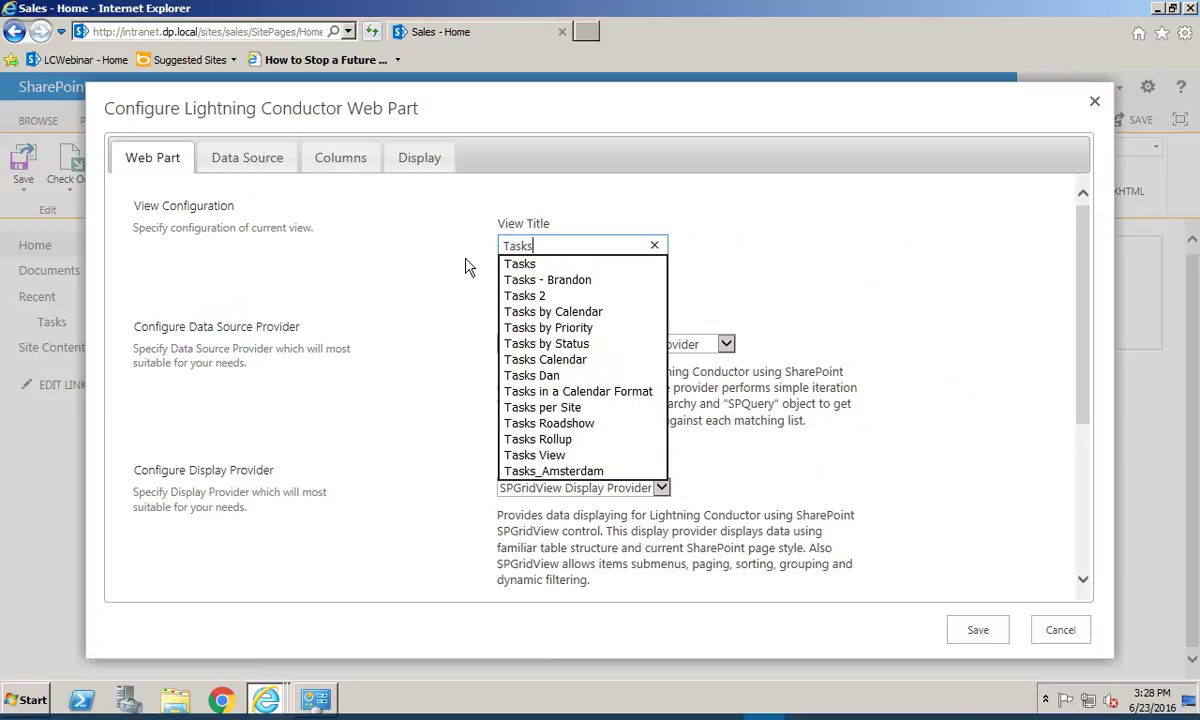
key(Return)
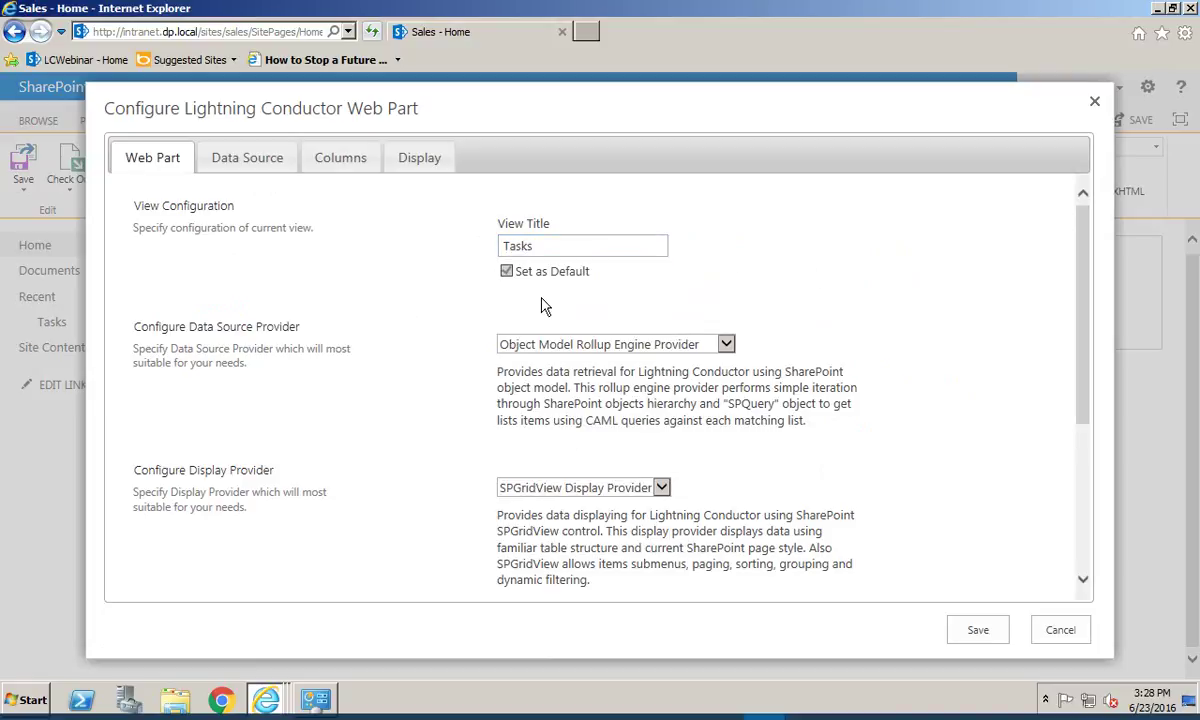
- Set the rollup source to show items from multiple lists and expand the Demo site under intranet.dp.local/sites/espc14
click(240, 160)
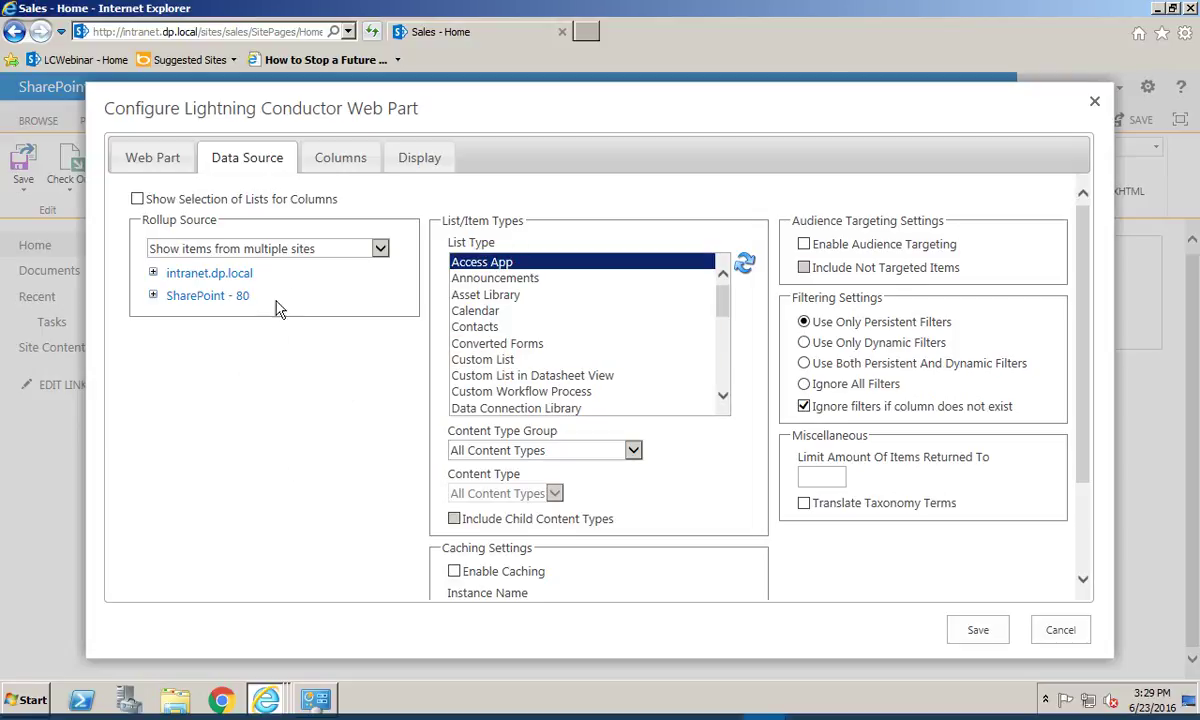
click(311, 255)
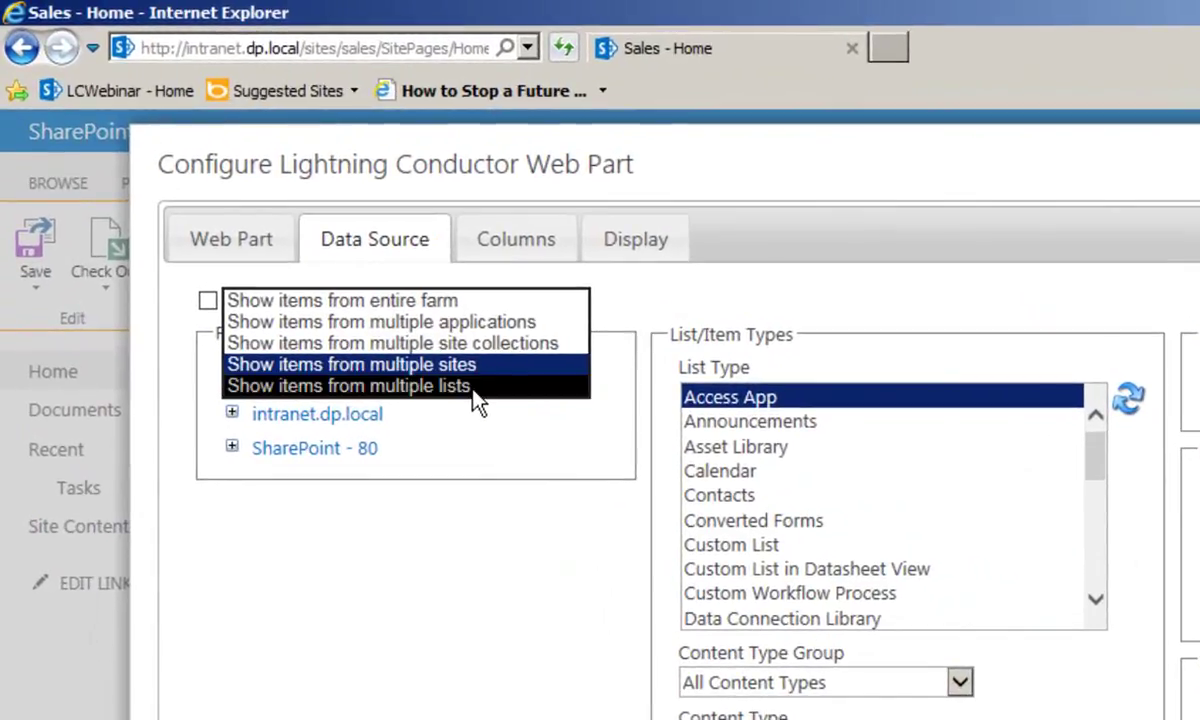
click(313, 257)
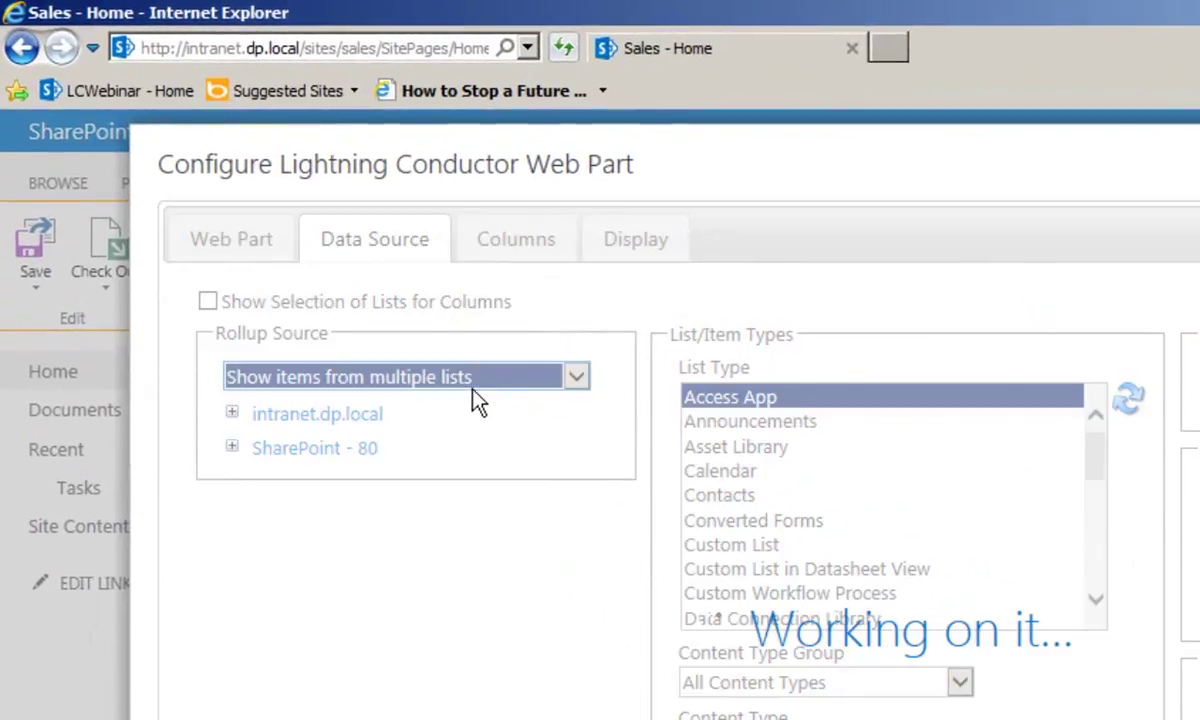
click(231, 412)
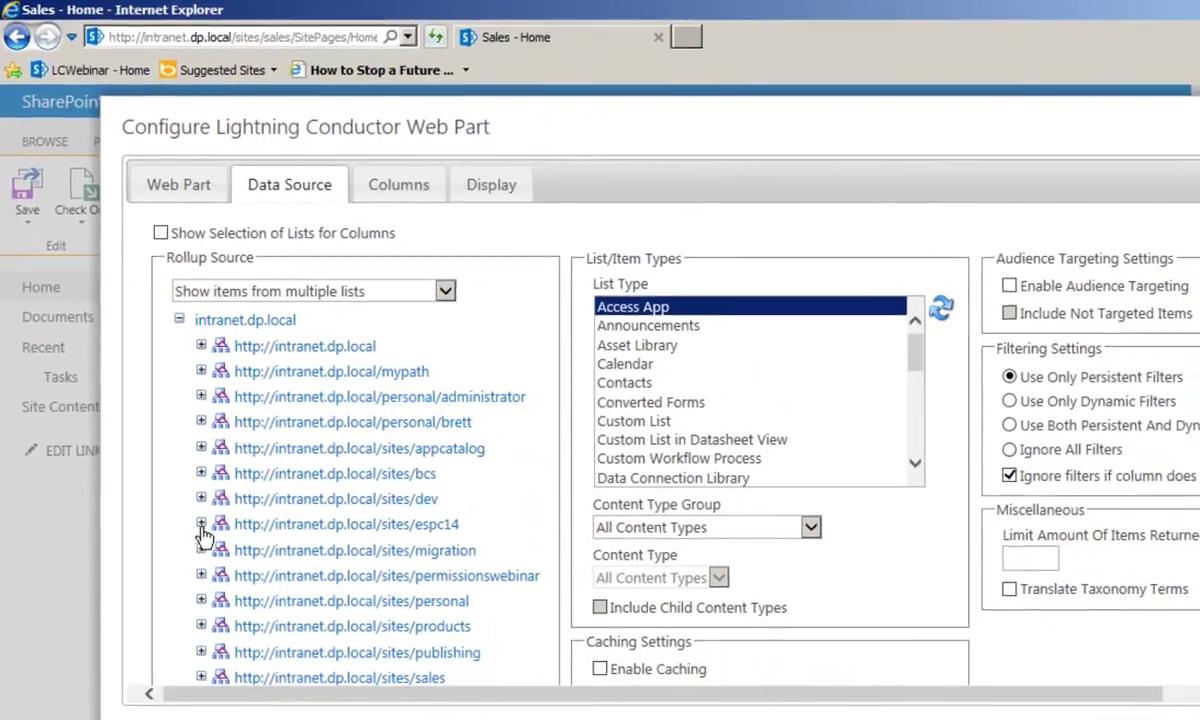
click(260, 677)
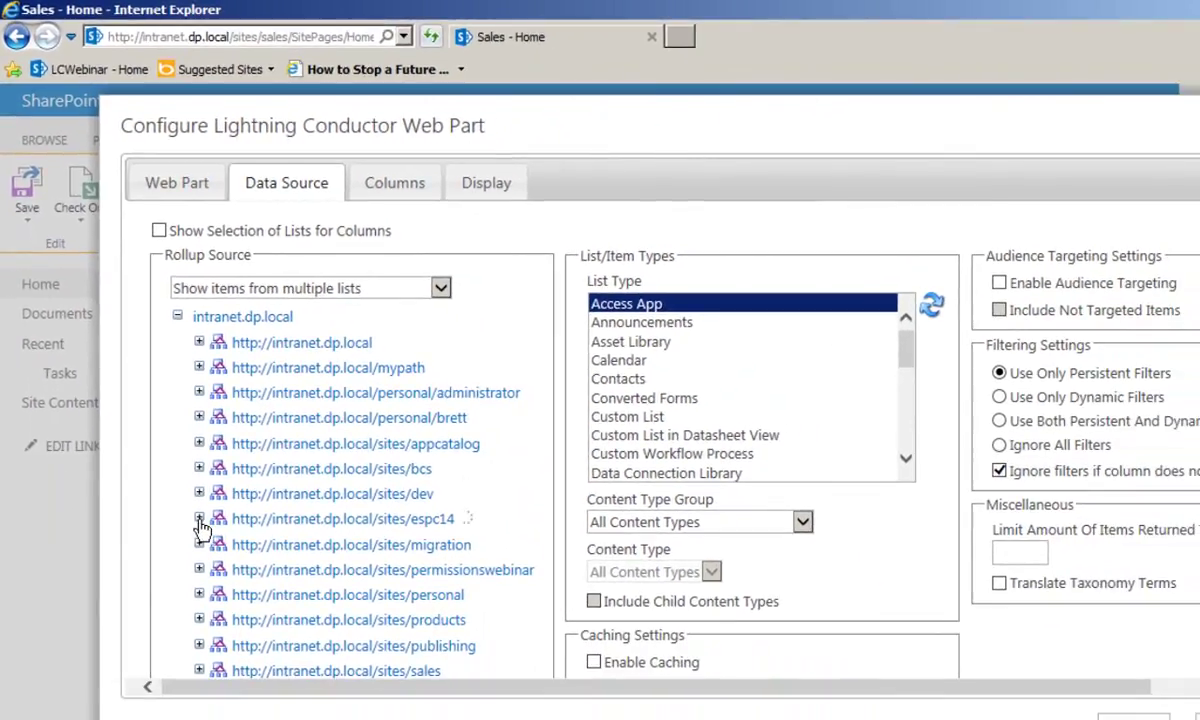
click(220, 543)
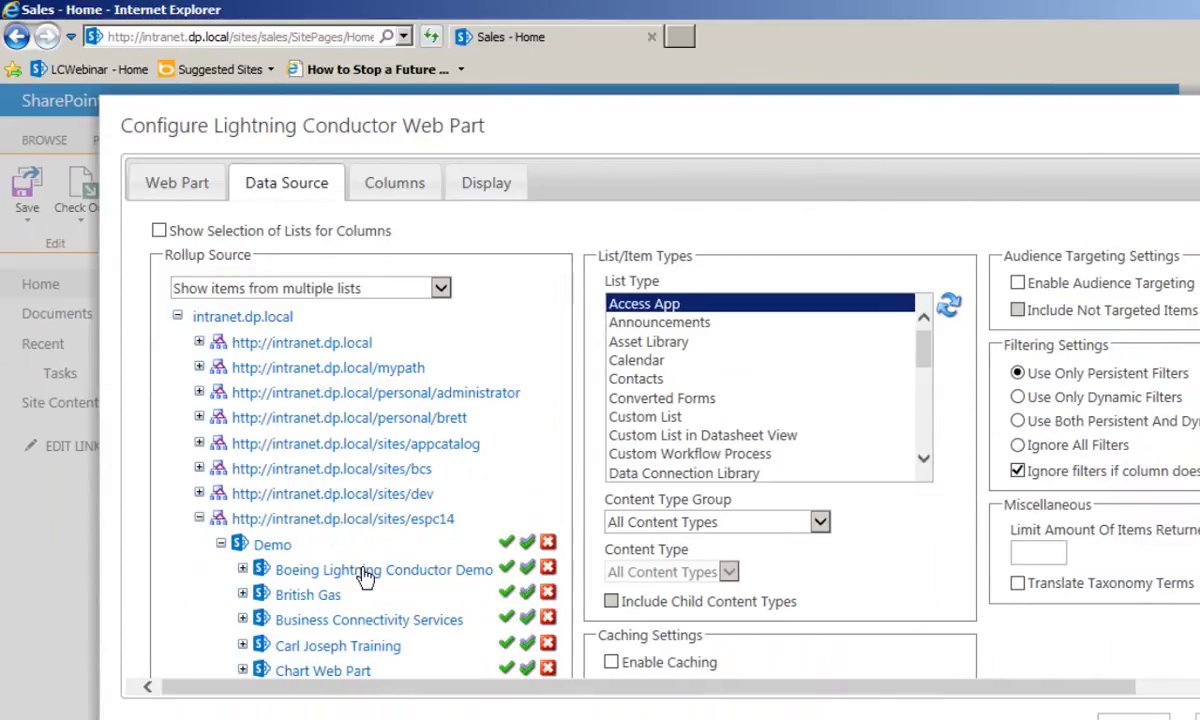
- Select the Tasks list that sits directly under the Demo site as a rollup source
scroll(362, 574, down, 1)
scroll(365, 577, down, 3)
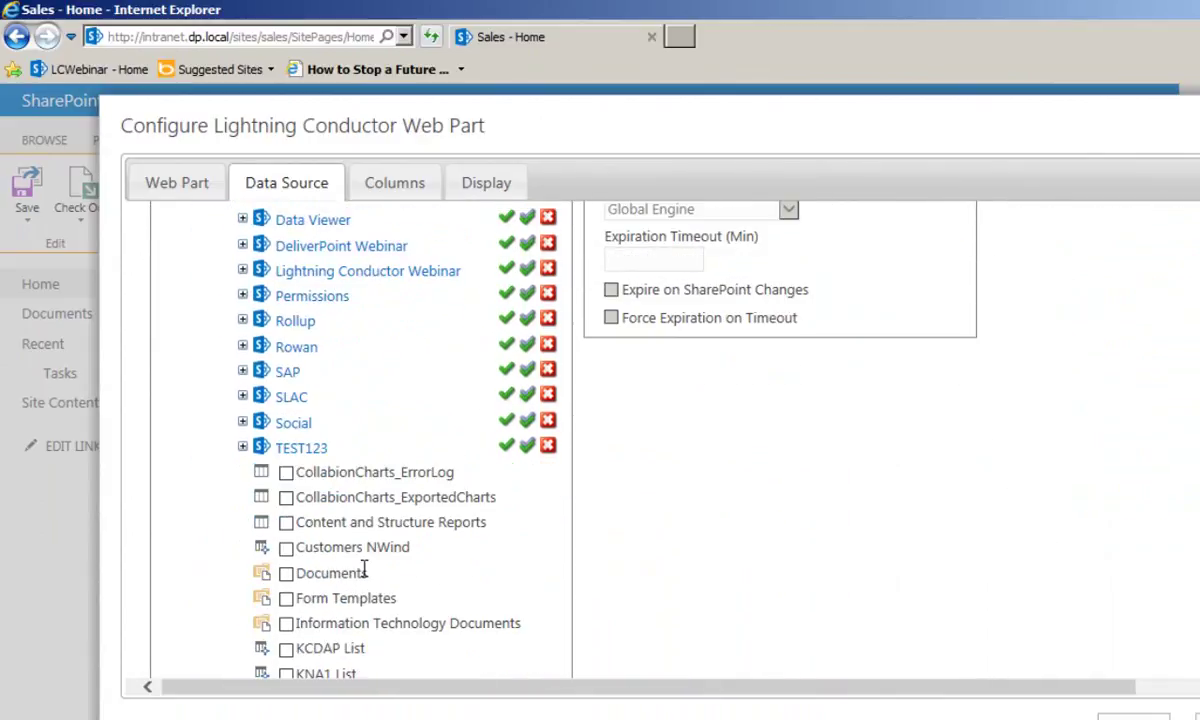
scroll(365, 570, down, 3)
scroll(364, 568, down, 2)
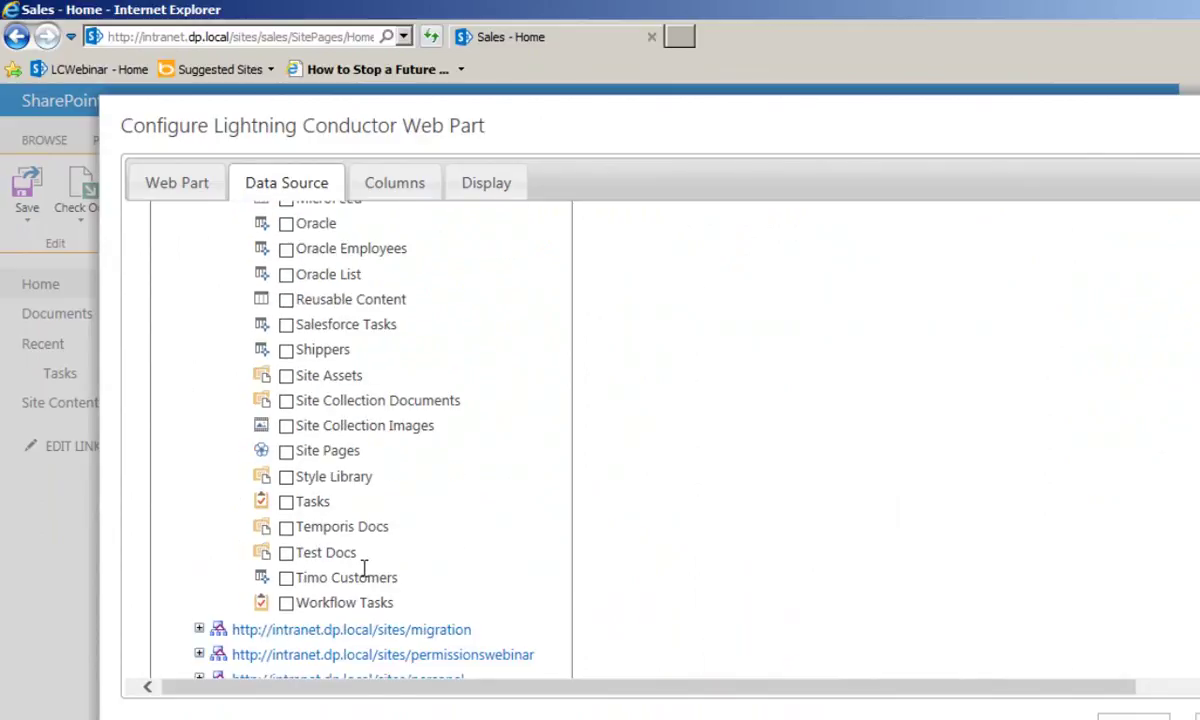
click(286, 502)
scroll(477, 292, up, 7)
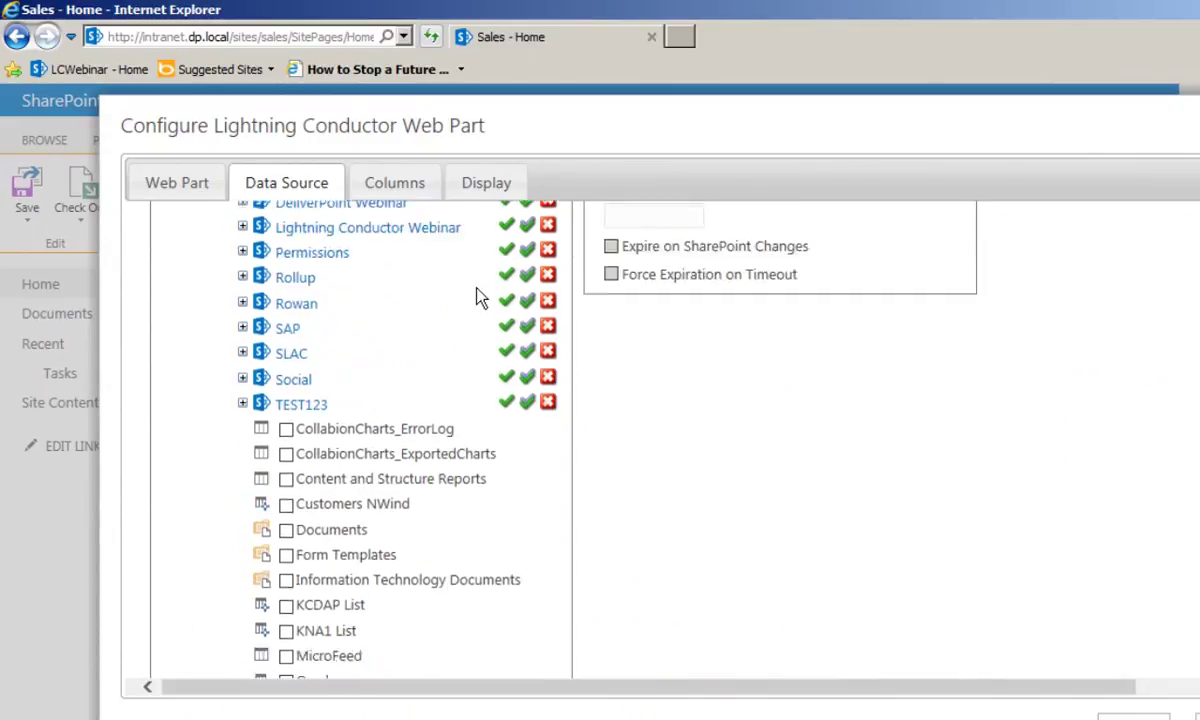
scroll(477, 292, up, 5)
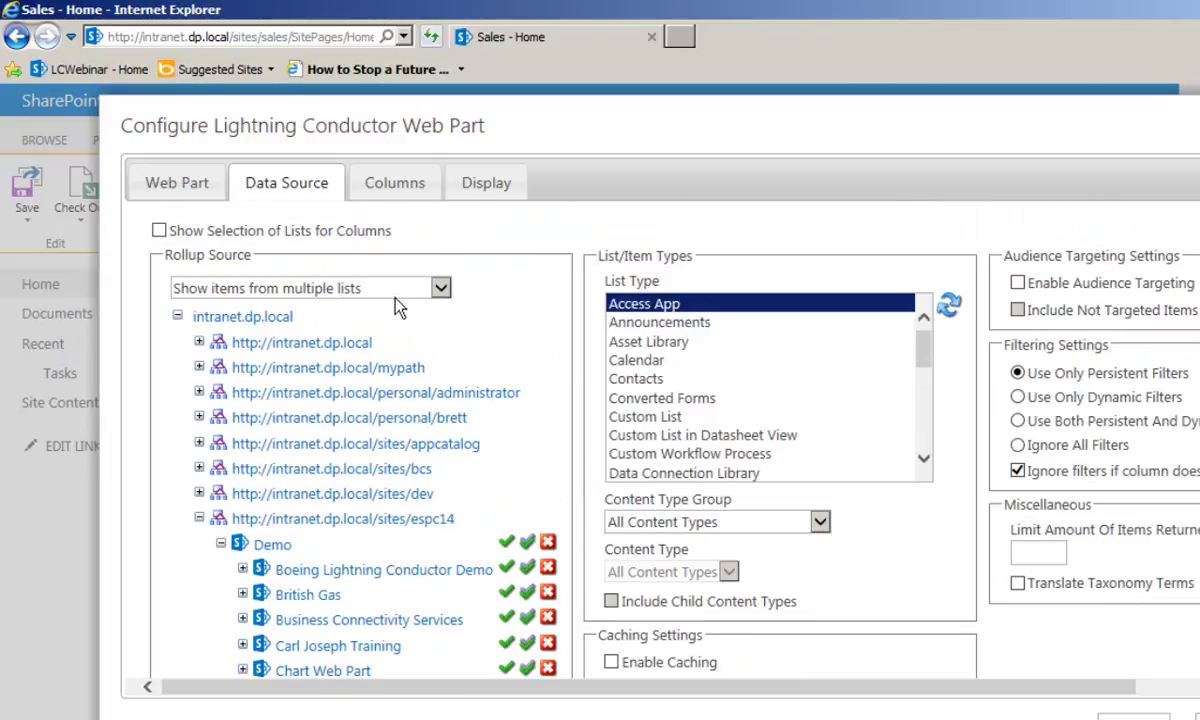
- Switch the rollup source to multiple sites and select Demo, Boeing Lightning Conductor Demo and British Gas under sites/espc14
click(442, 288)
click(338, 272)
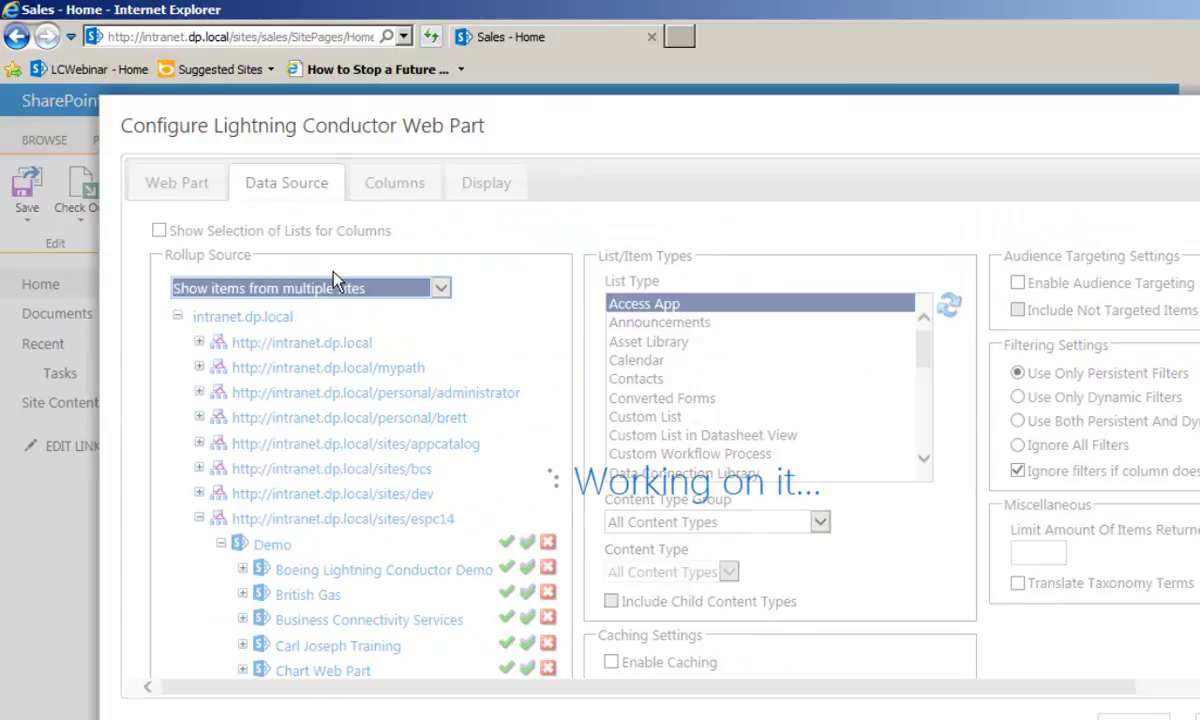
click(178, 316)
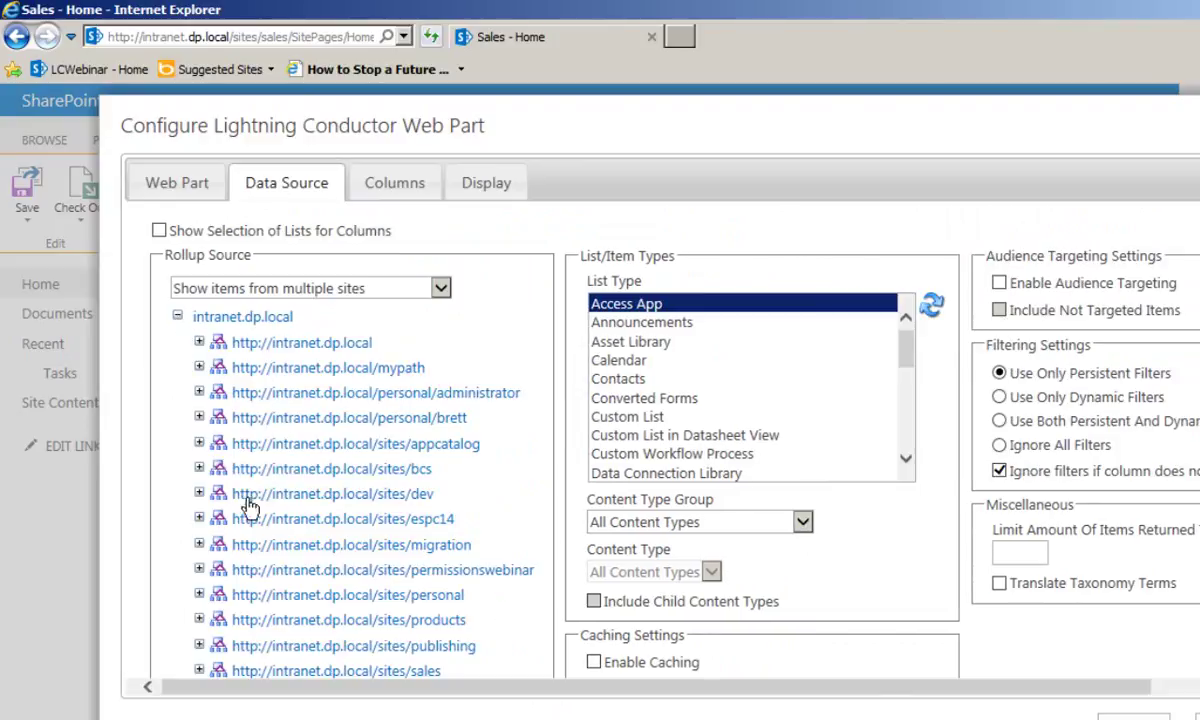
click(199, 519)
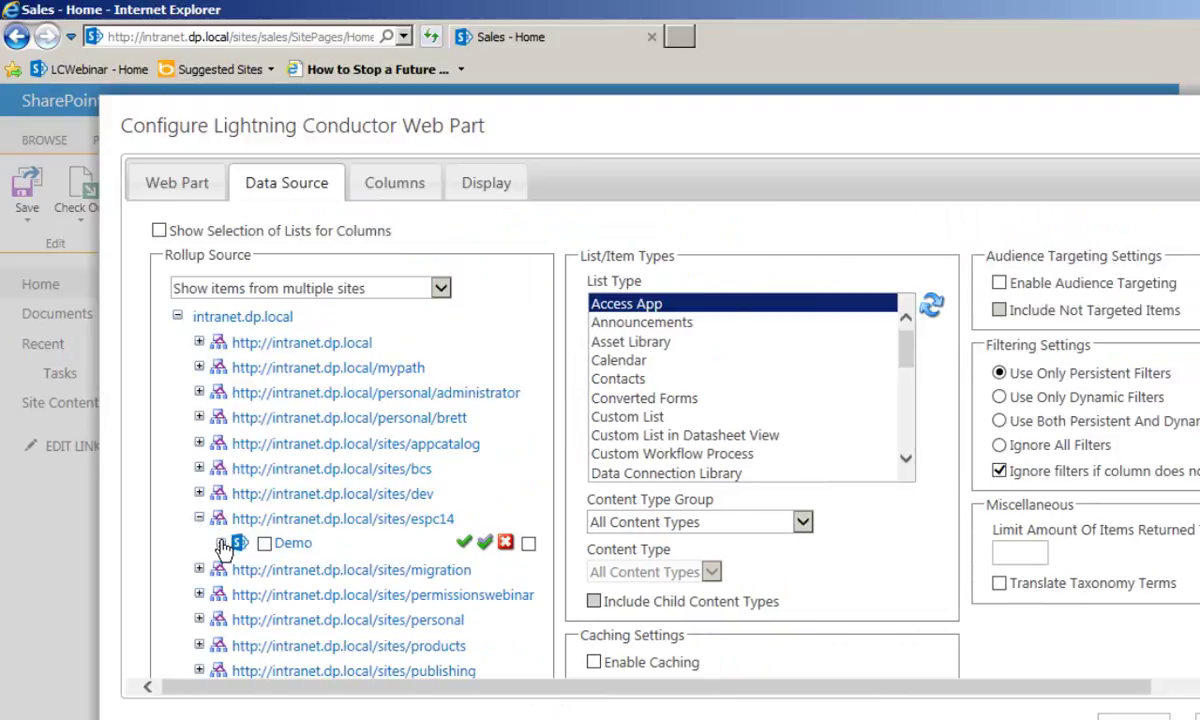
click(221, 543)
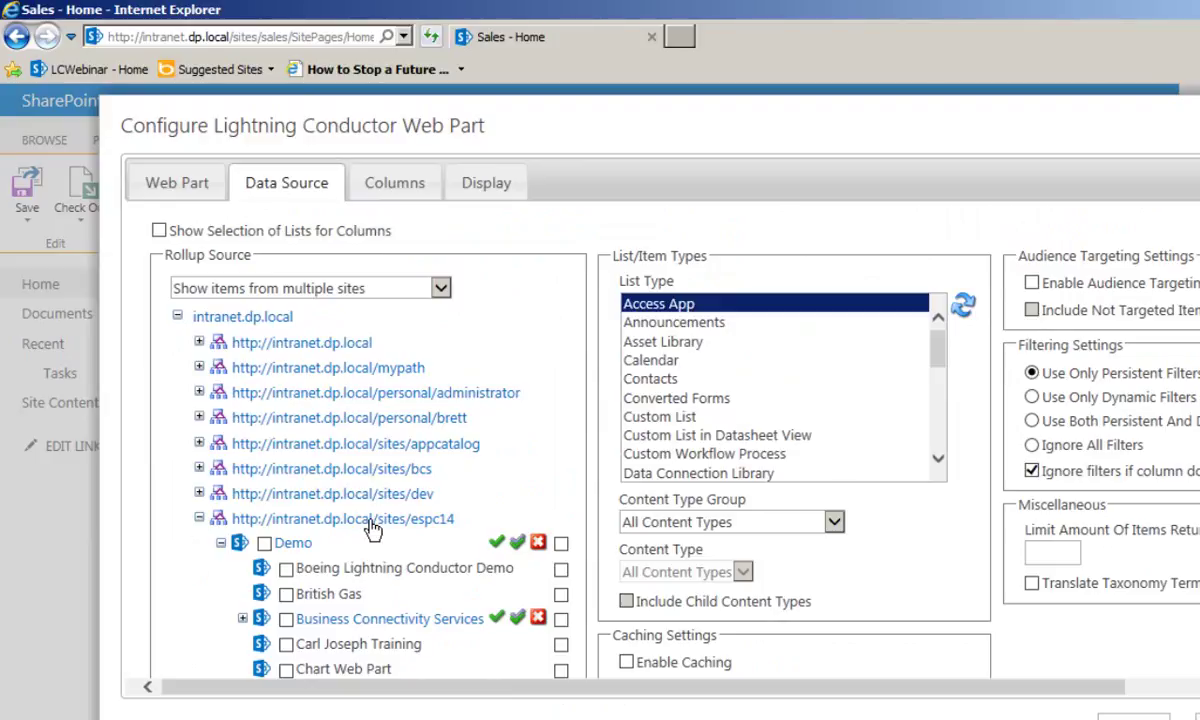
click(264, 543)
click(286, 568)
click(286, 594)
- Set the rollup source to multiple site collections and include espc14, teams and sales under intranet.dp.local
click(400, 288)
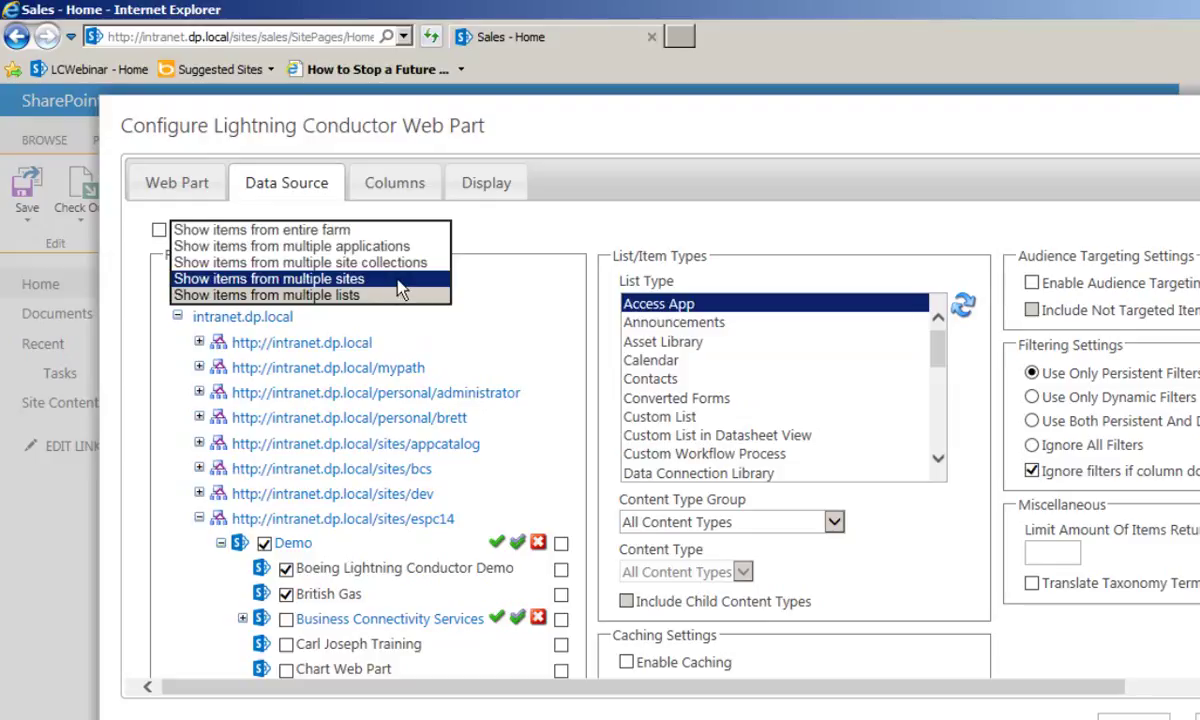
click(369, 264)
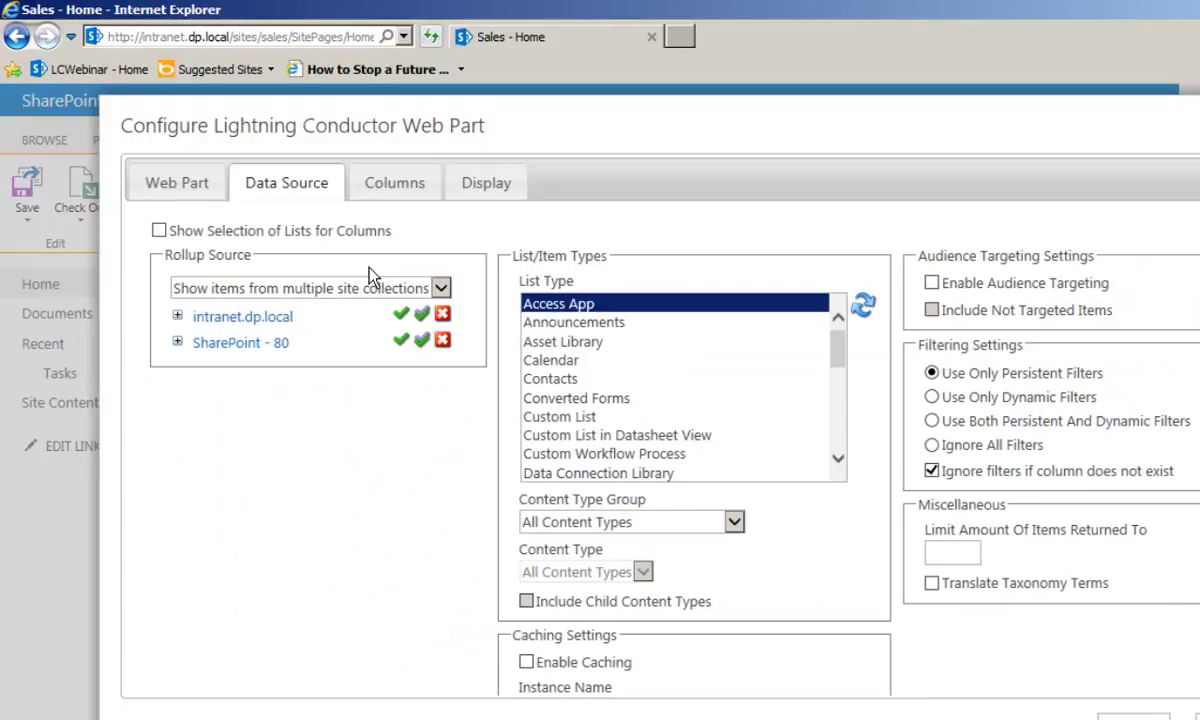
click(177, 315)
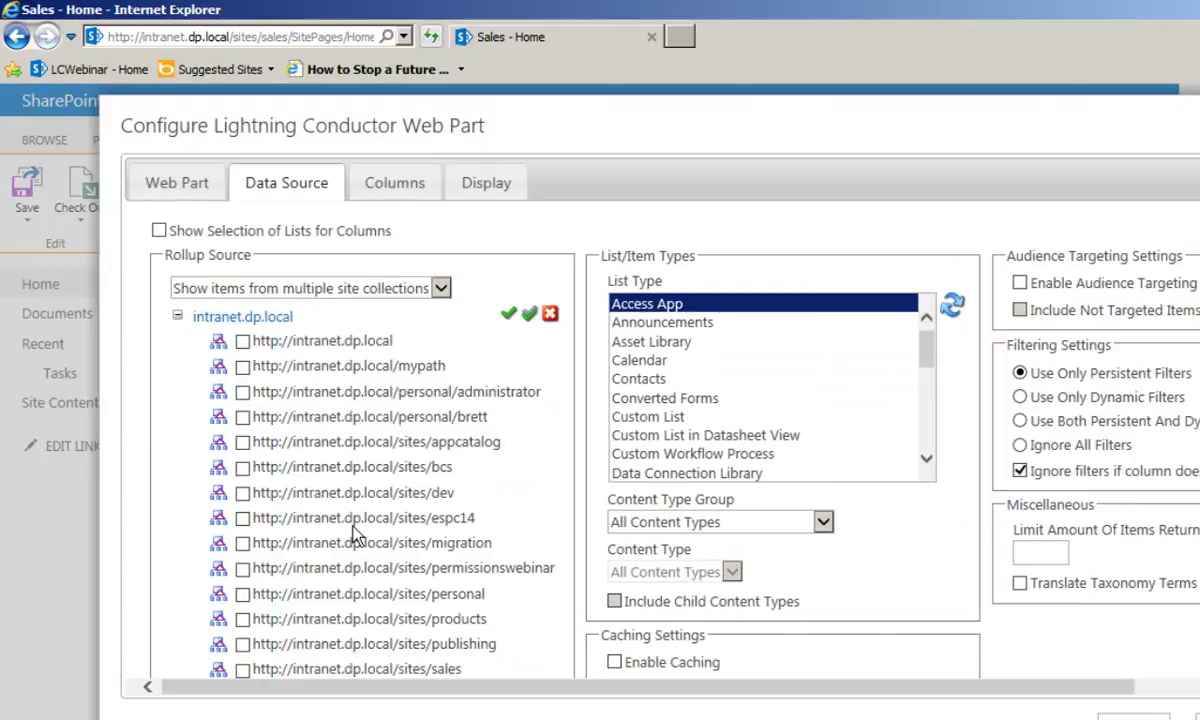
click(242, 518)
scroll(326, 511, down, 3)
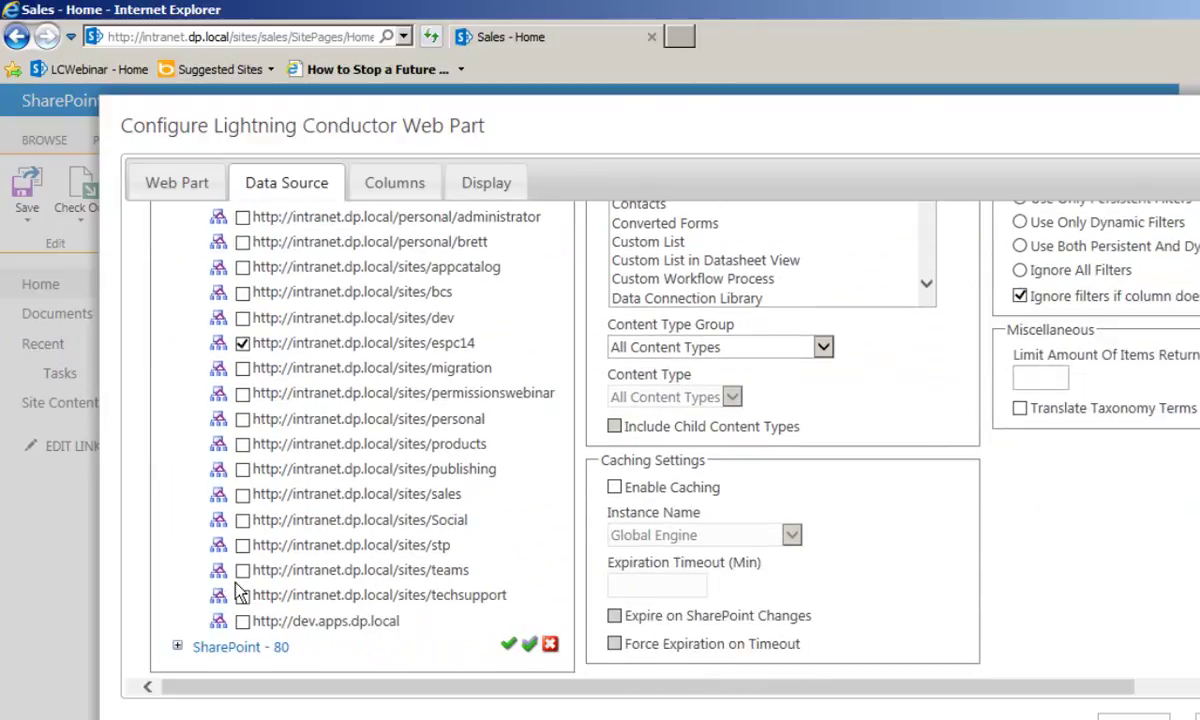
click(242, 570)
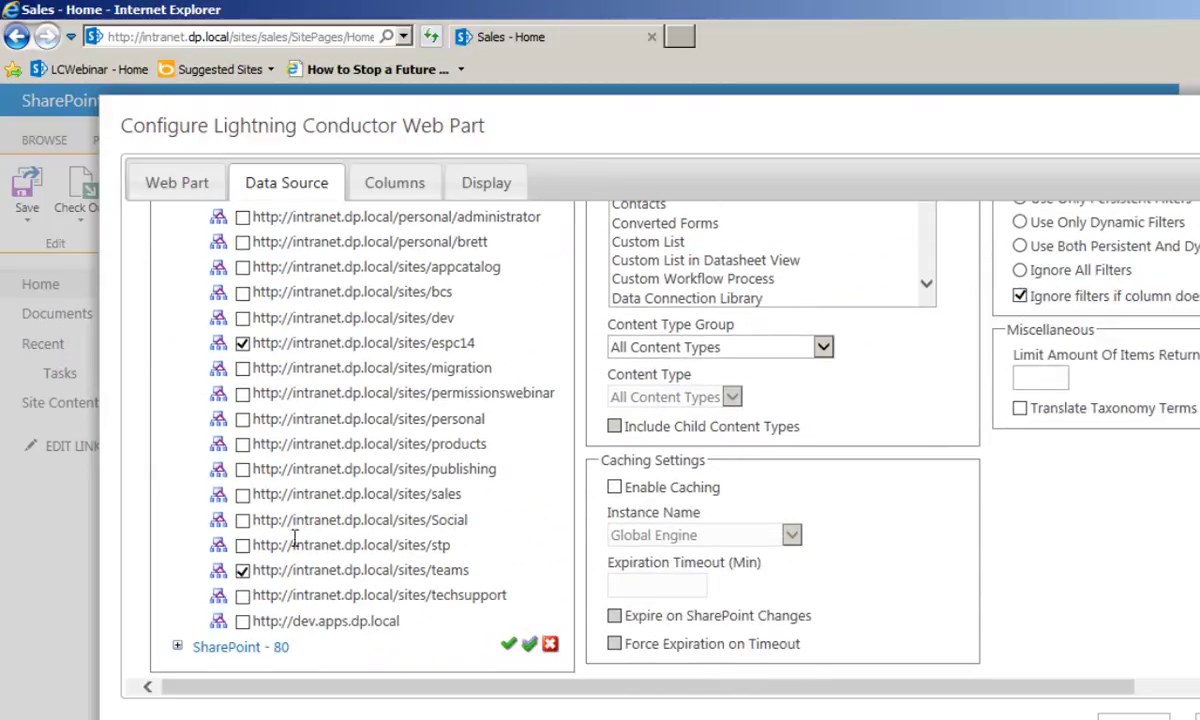
click(242, 495)
- Choose Tasks as the list type to roll up
scroll(394, 390, up, 3)
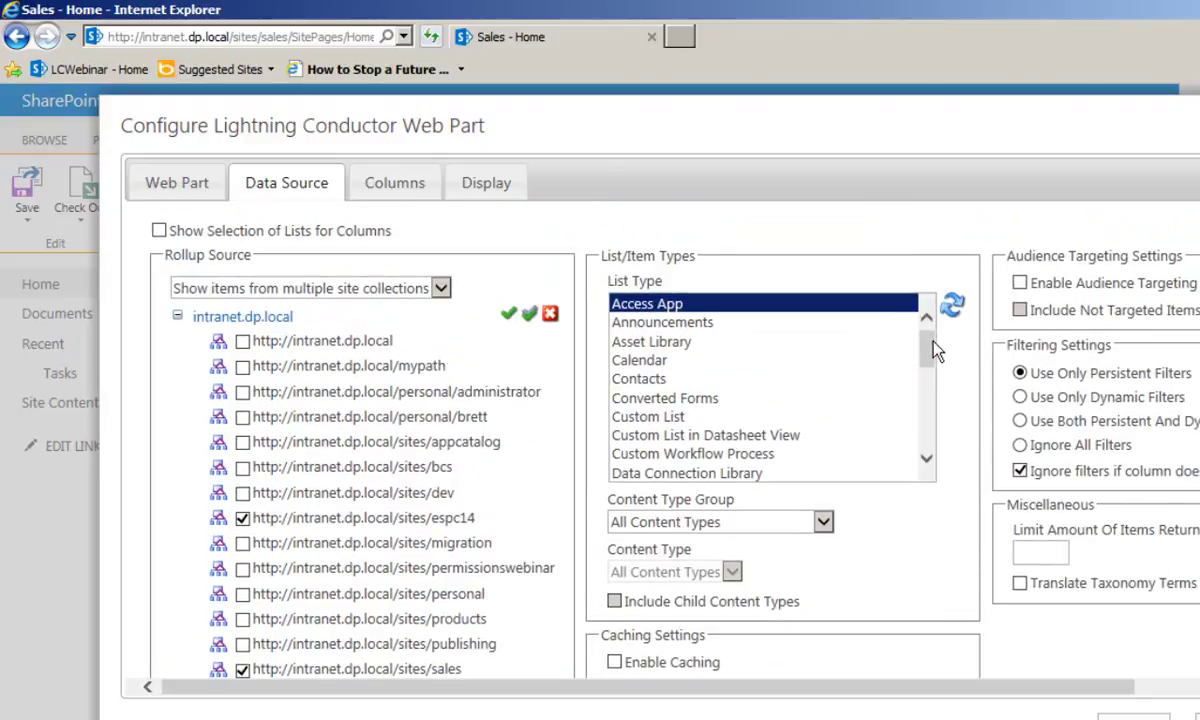
drag(930, 348, 929, 421)
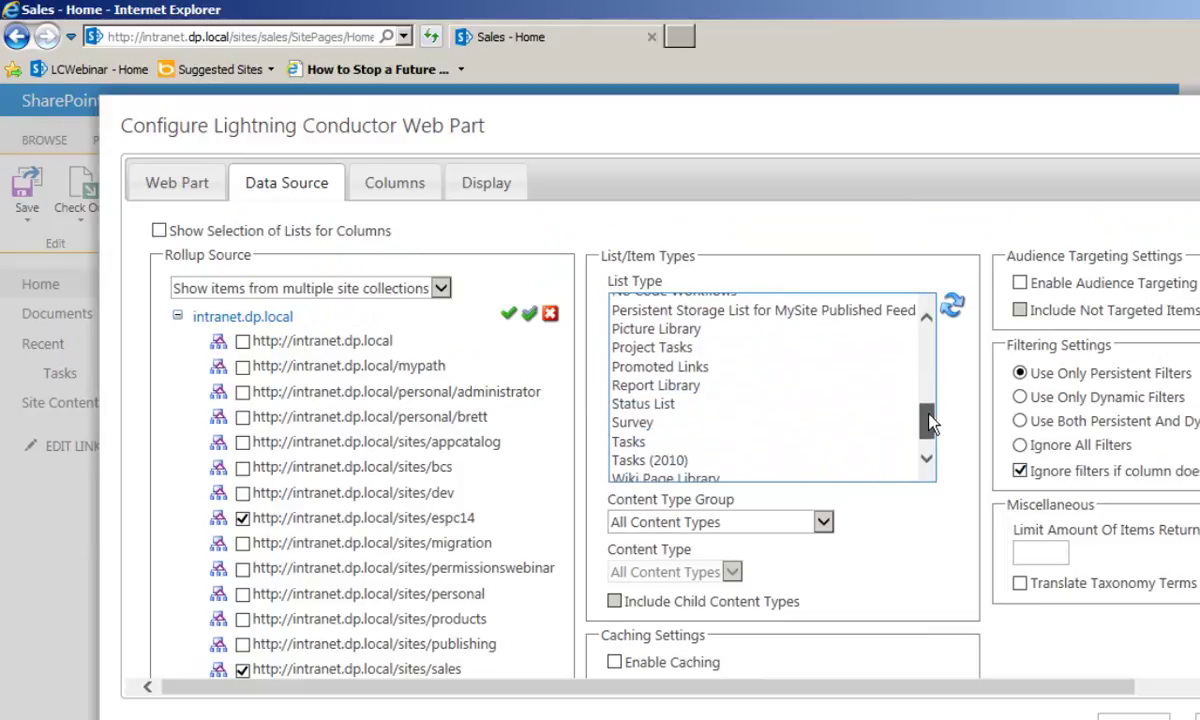
click(788, 442)
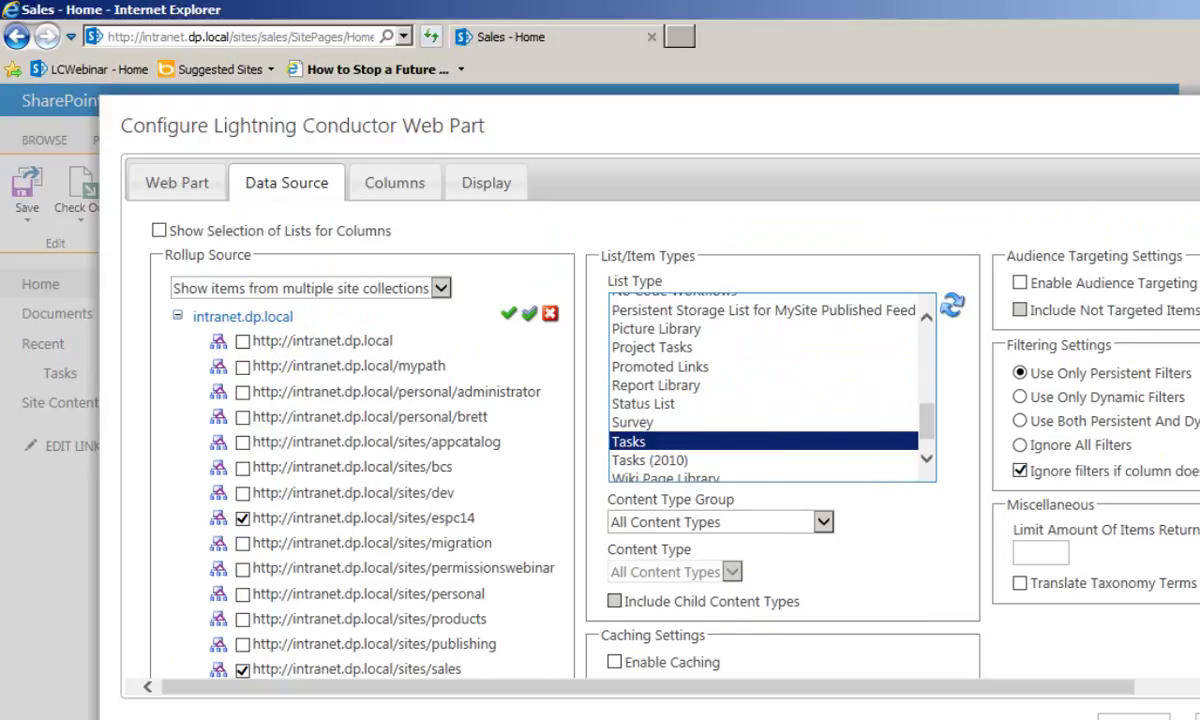
- Set the data source filtering to use both persistent and dynamic filters
scroll(1088, 560, down, 3)
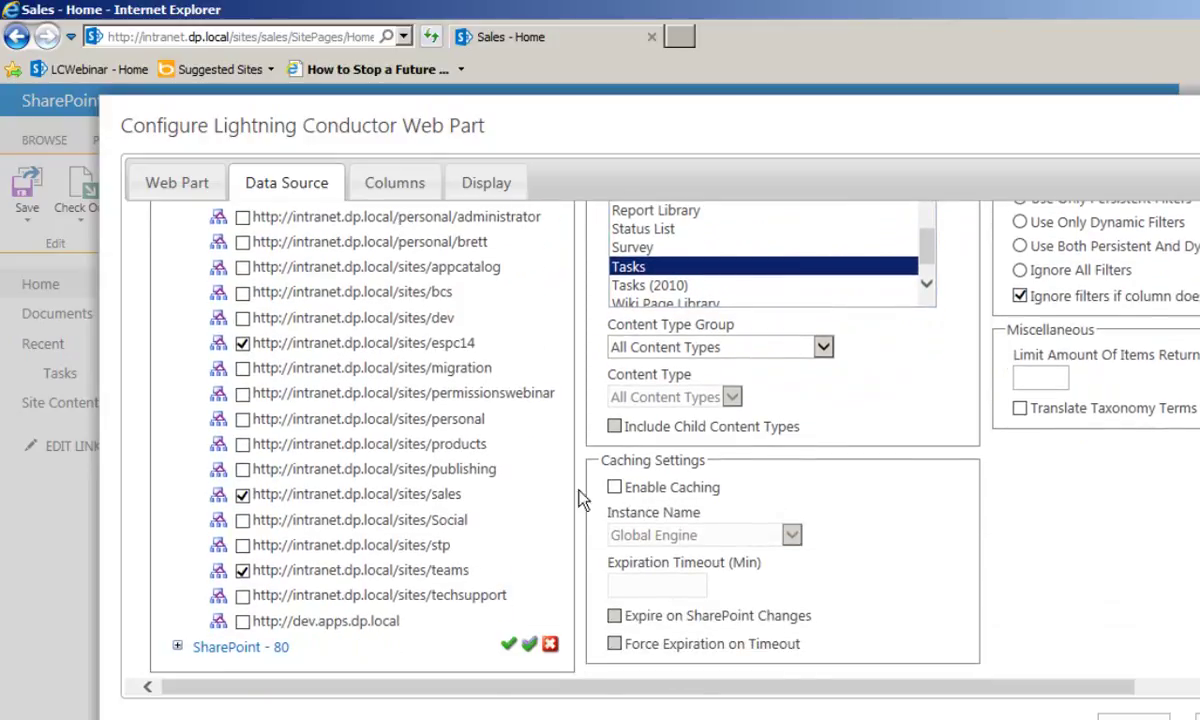
scroll(620, 420, right, 2)
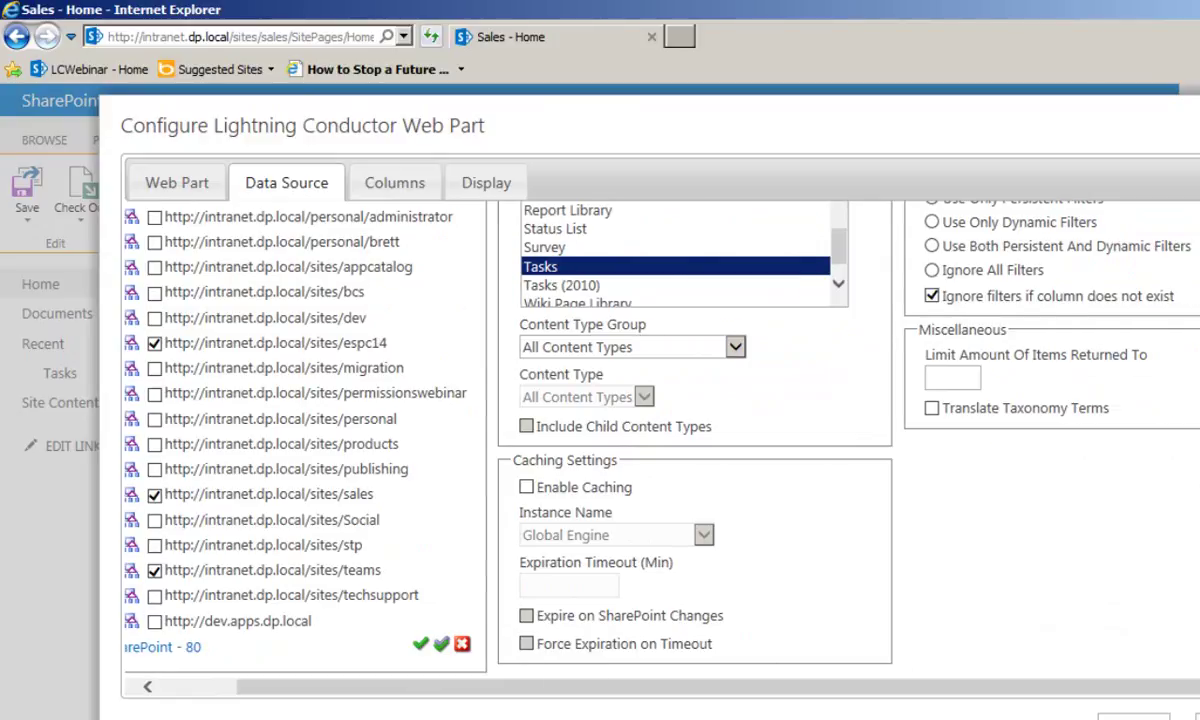
scroll(620, 420, up, 3)
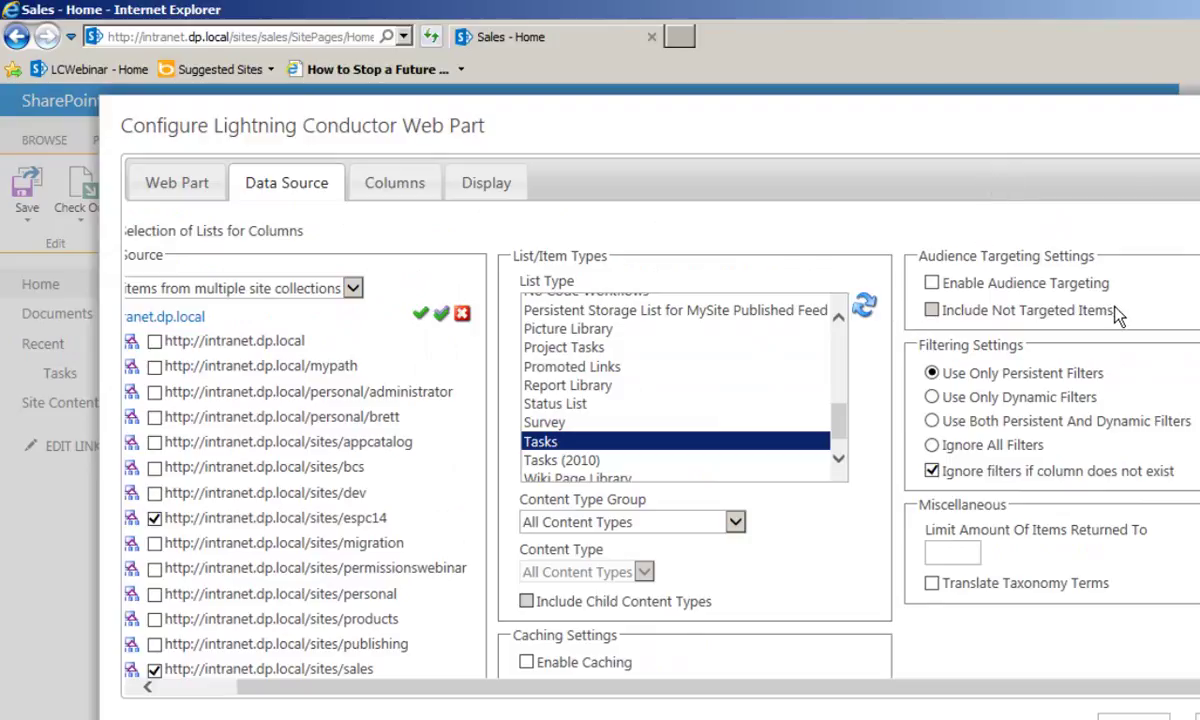
click(932, 421)
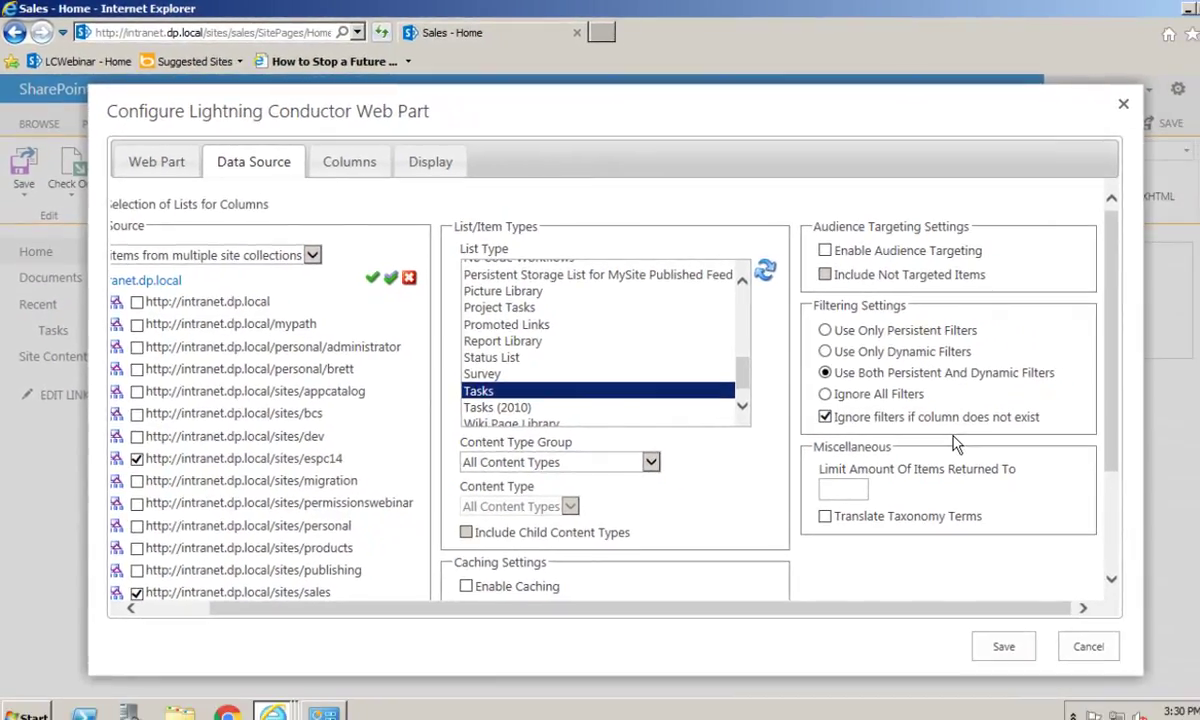
- Include the Task Name, Start Date, Due Date, Assigned To and % Complete columns in the columns configuration
click(369, 174)
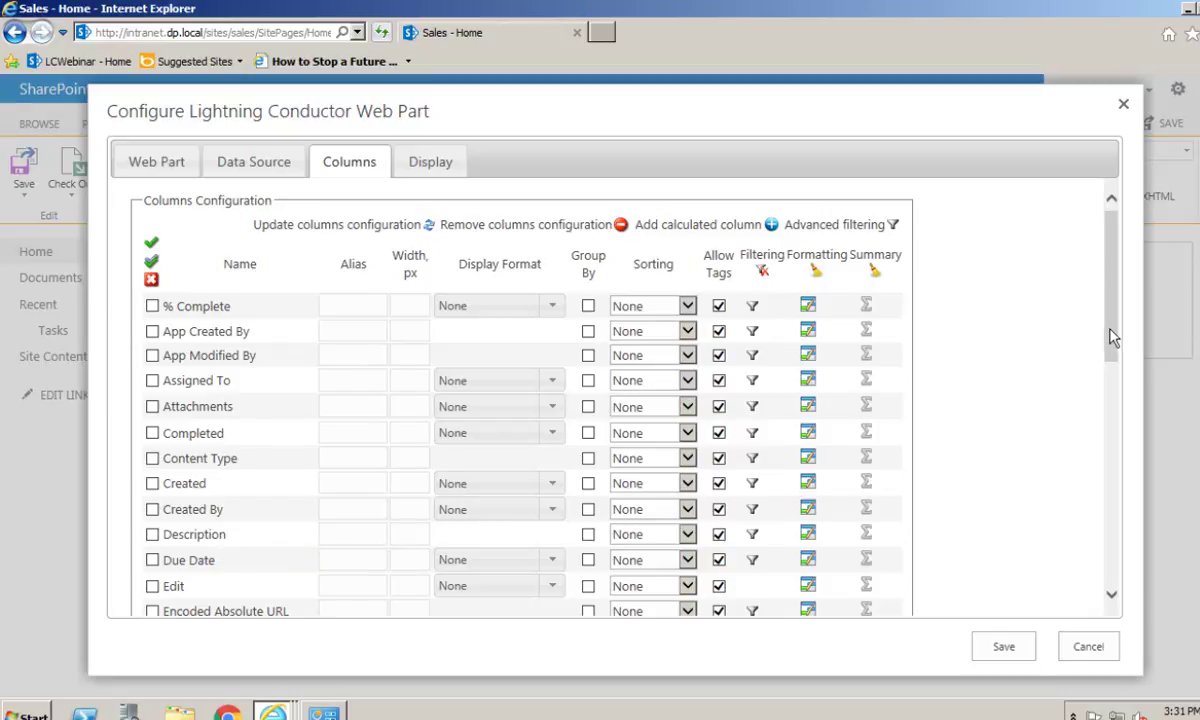
drag(1114, 335, 1122, 562)
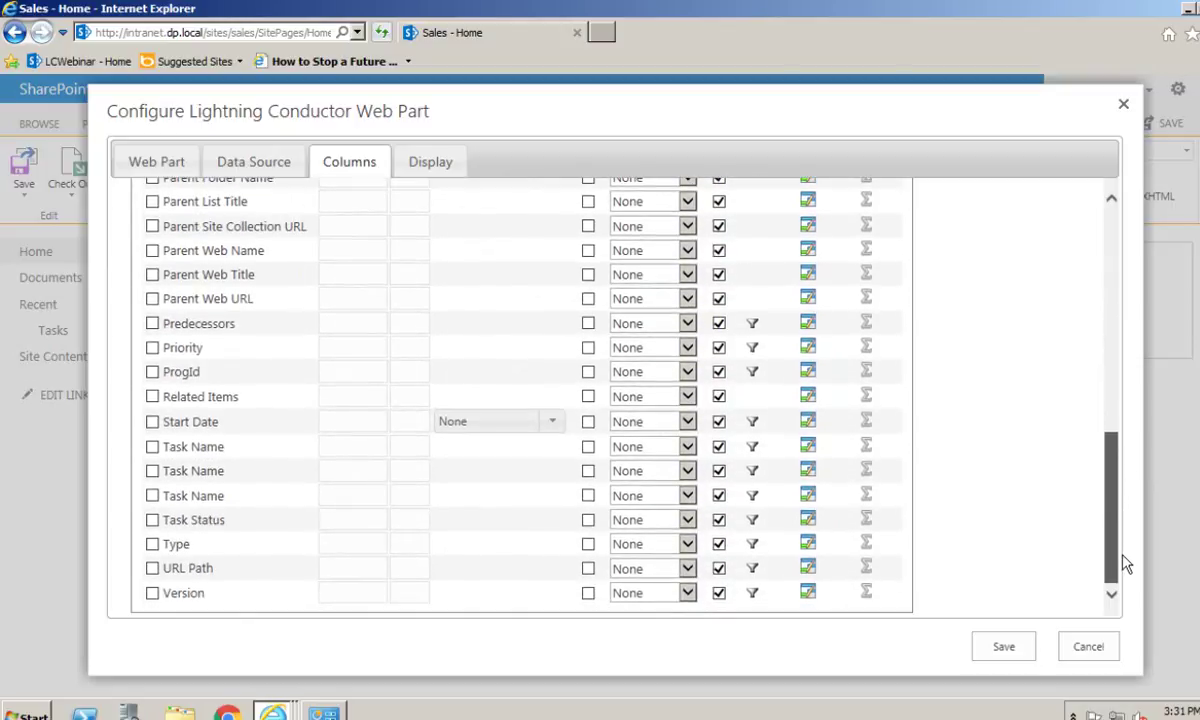
click(152, 447)
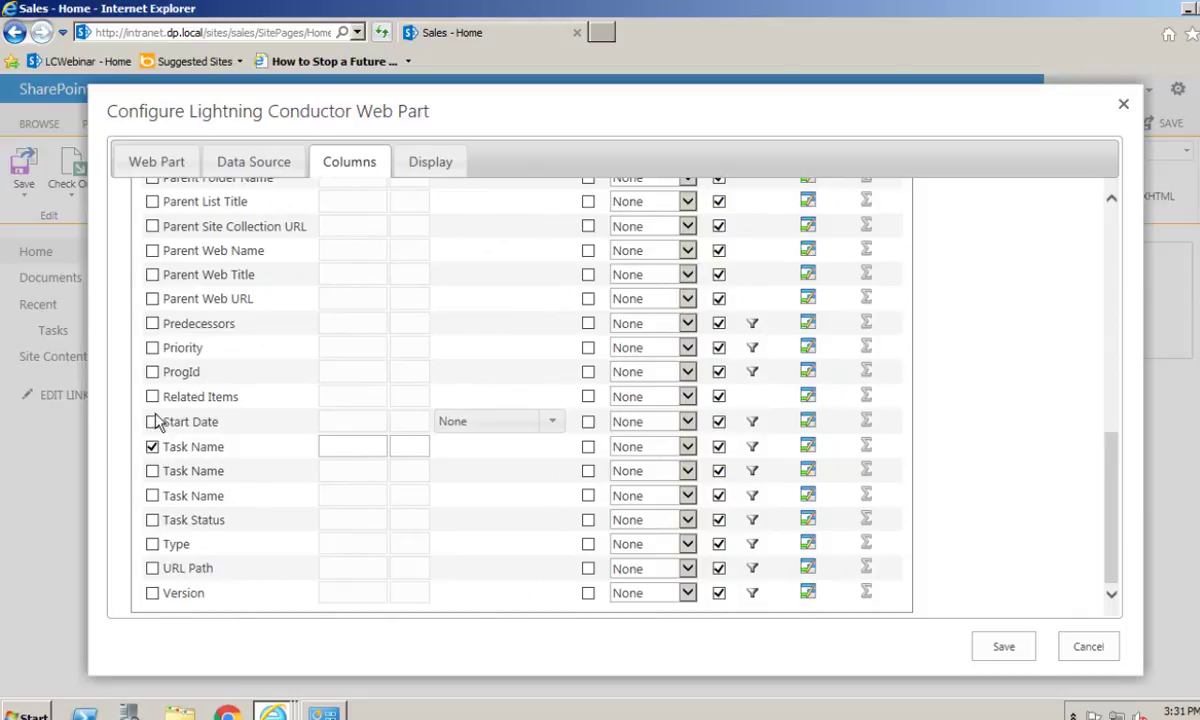
click(152, 423)
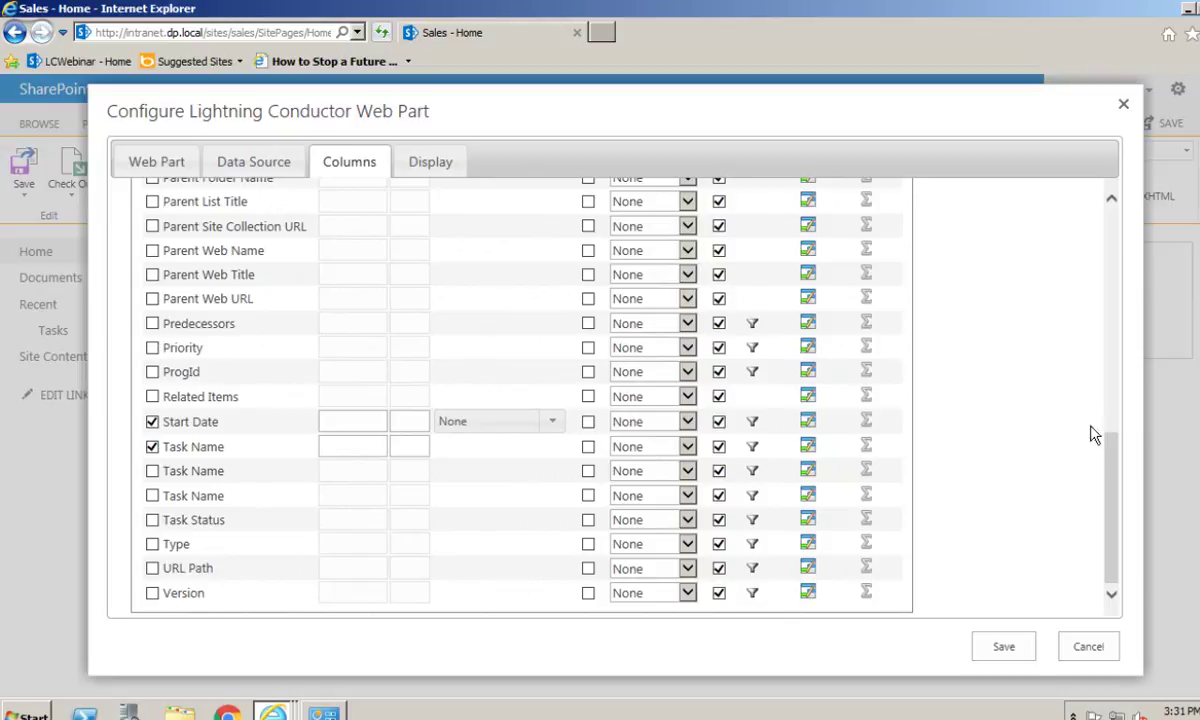
drag(1112, 485, 1104, 268)
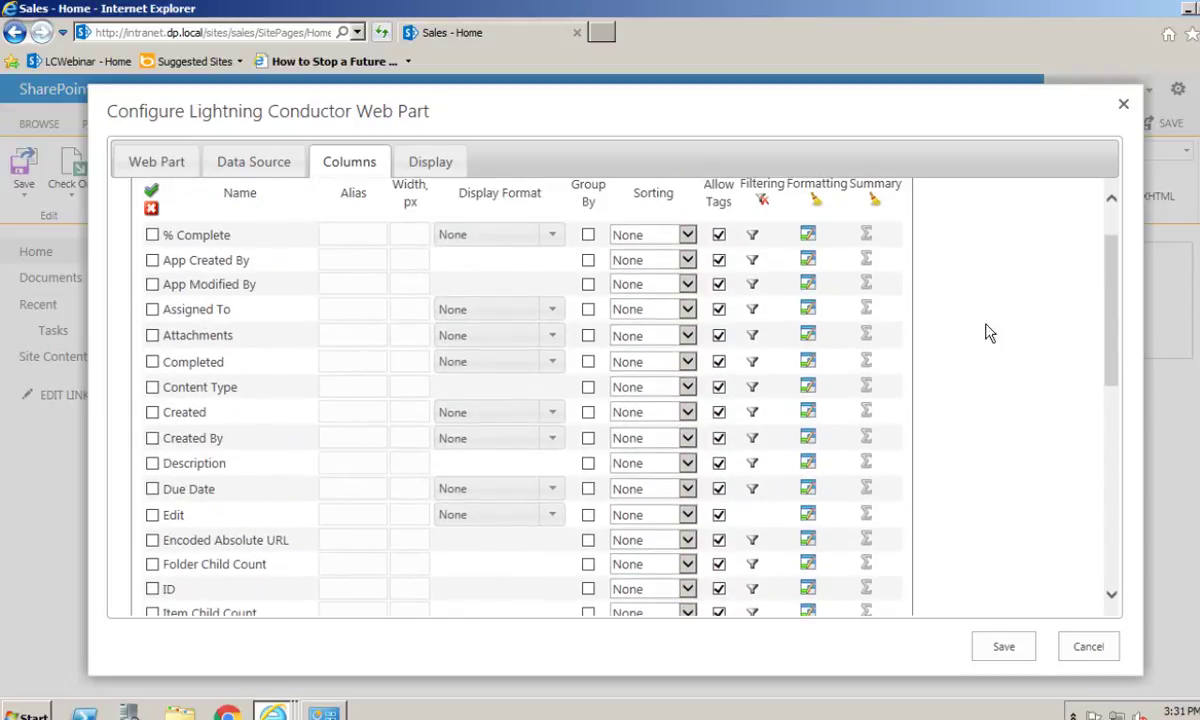
click(152, 489)
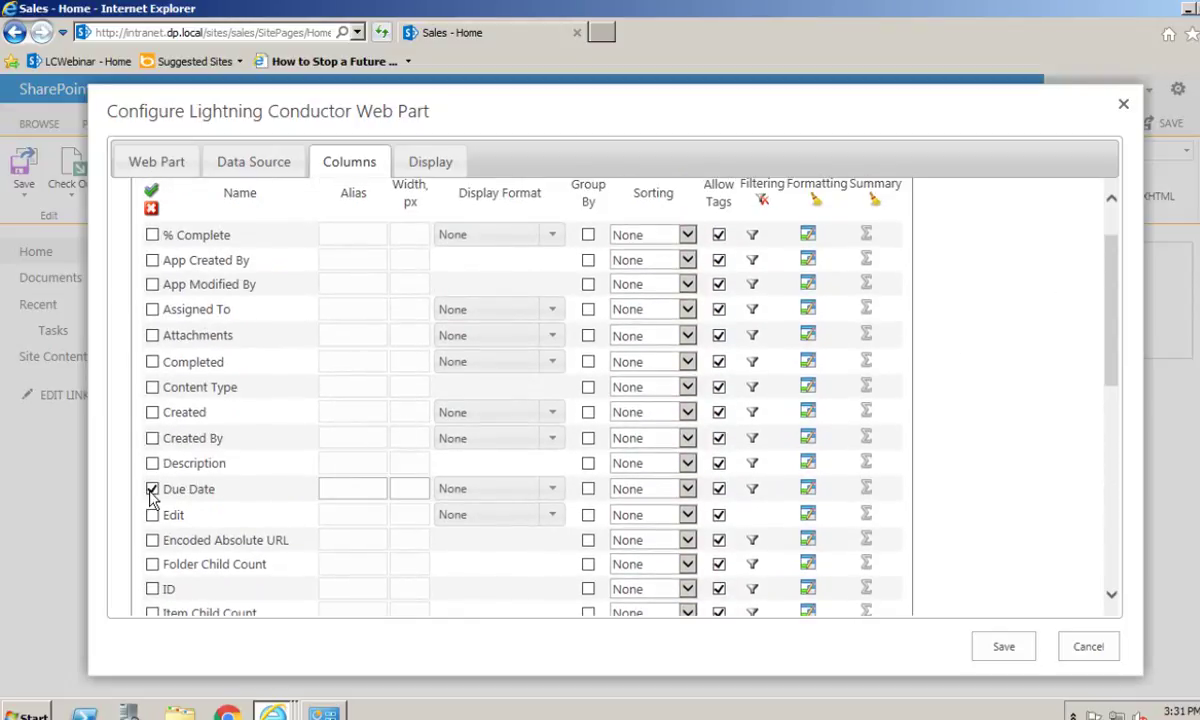
click(152, 309)
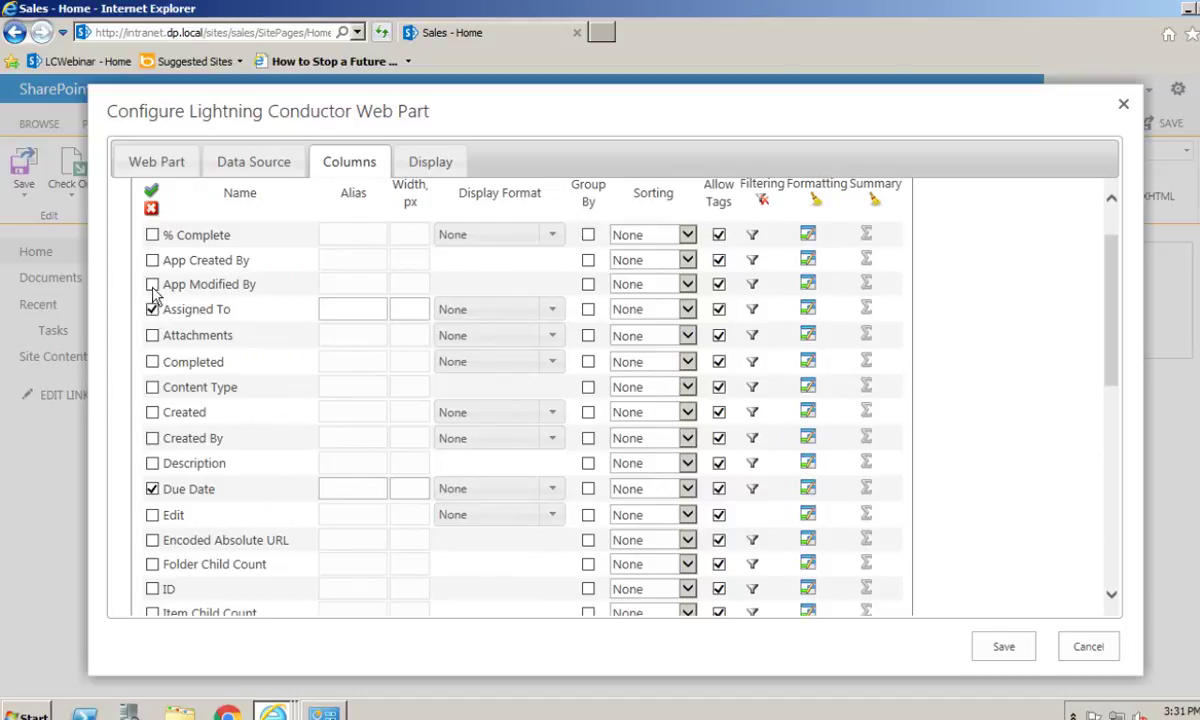
click(152, 234)
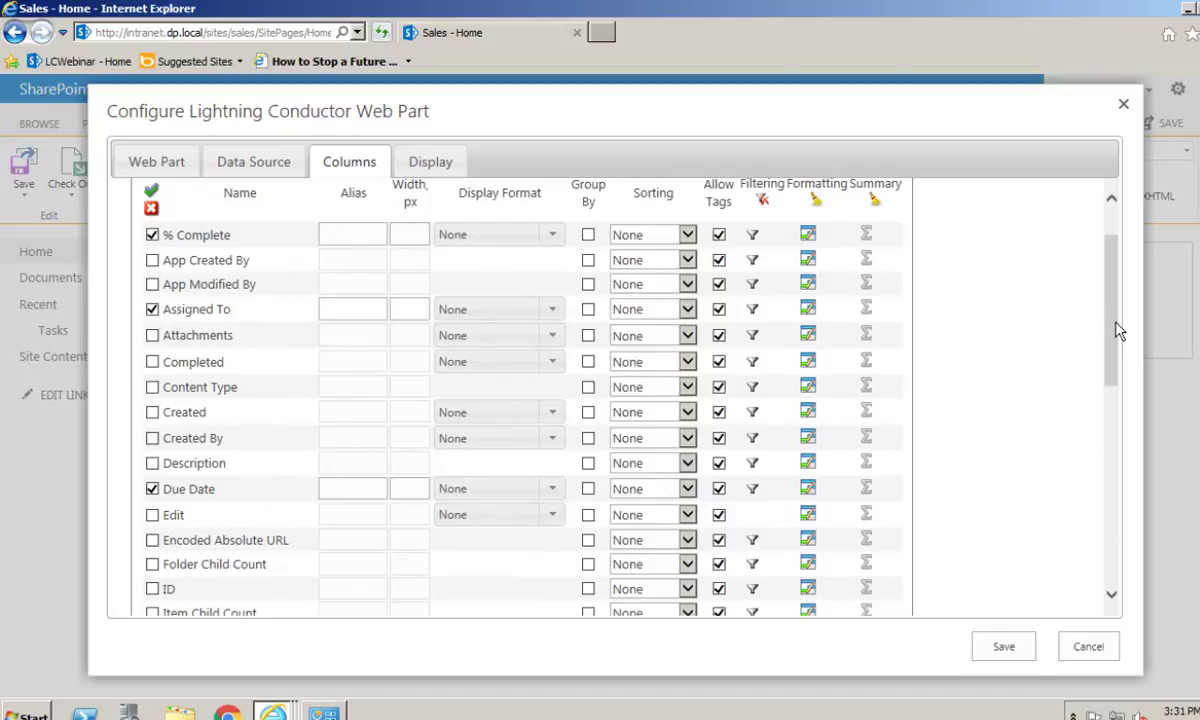
- Reorder the columns so Task Name comes first and Start Date sits between Created and Created By
drag(1118, 330, 1105, 502)
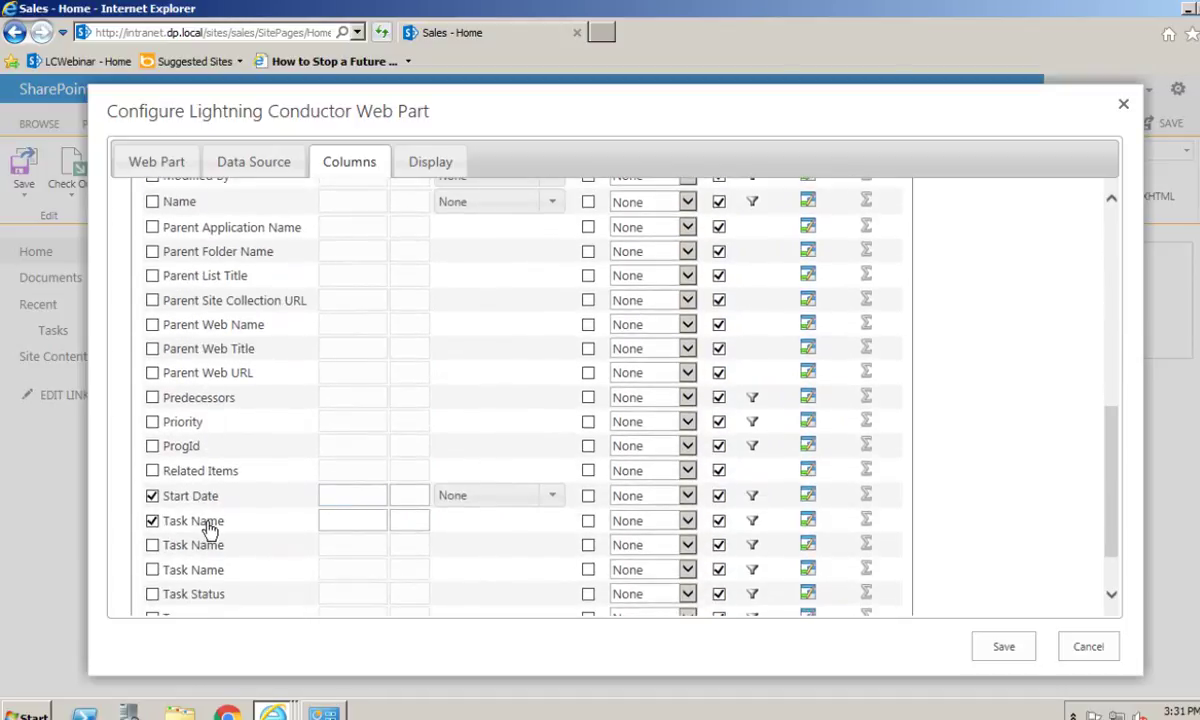
drag(211, 518, 196, 205)
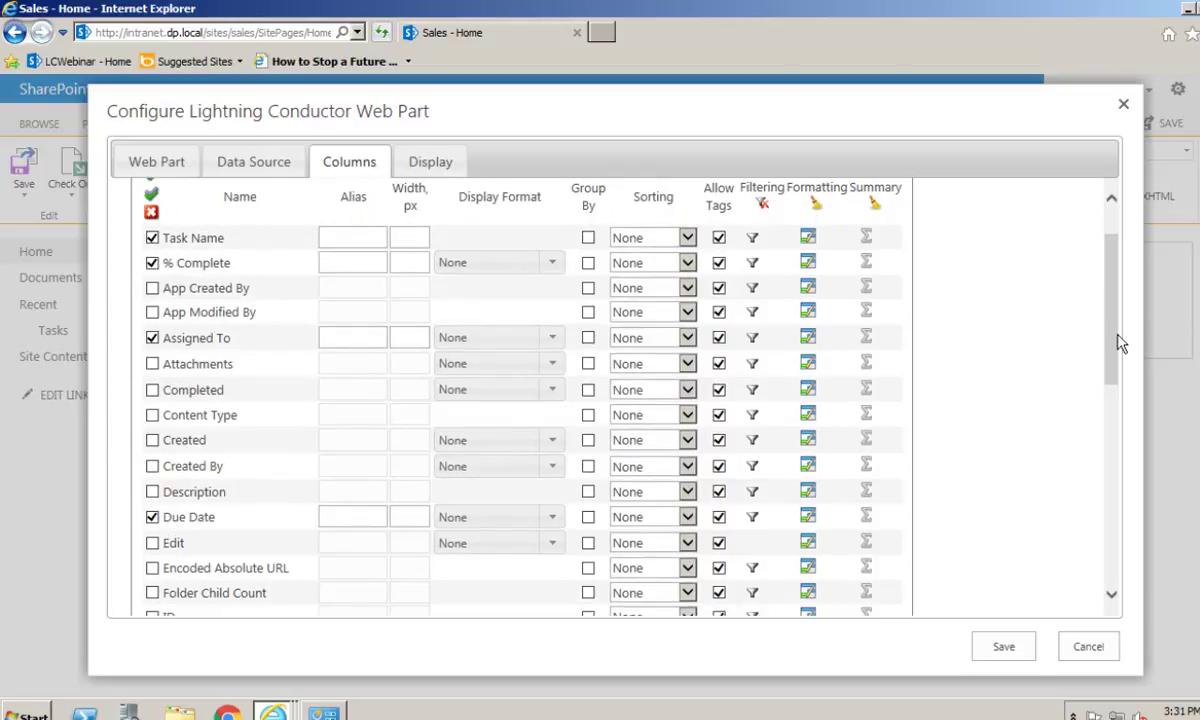
drag(1114, 343, 1122, 537)
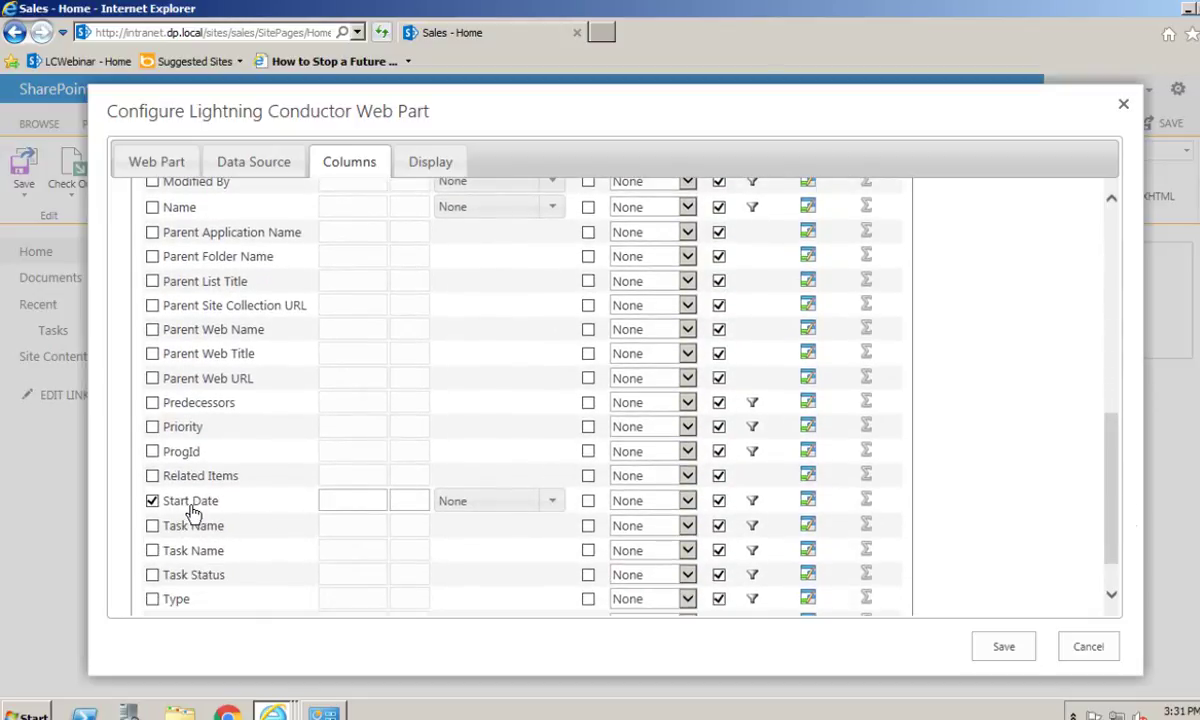
drag(232, 505, 210, 400)
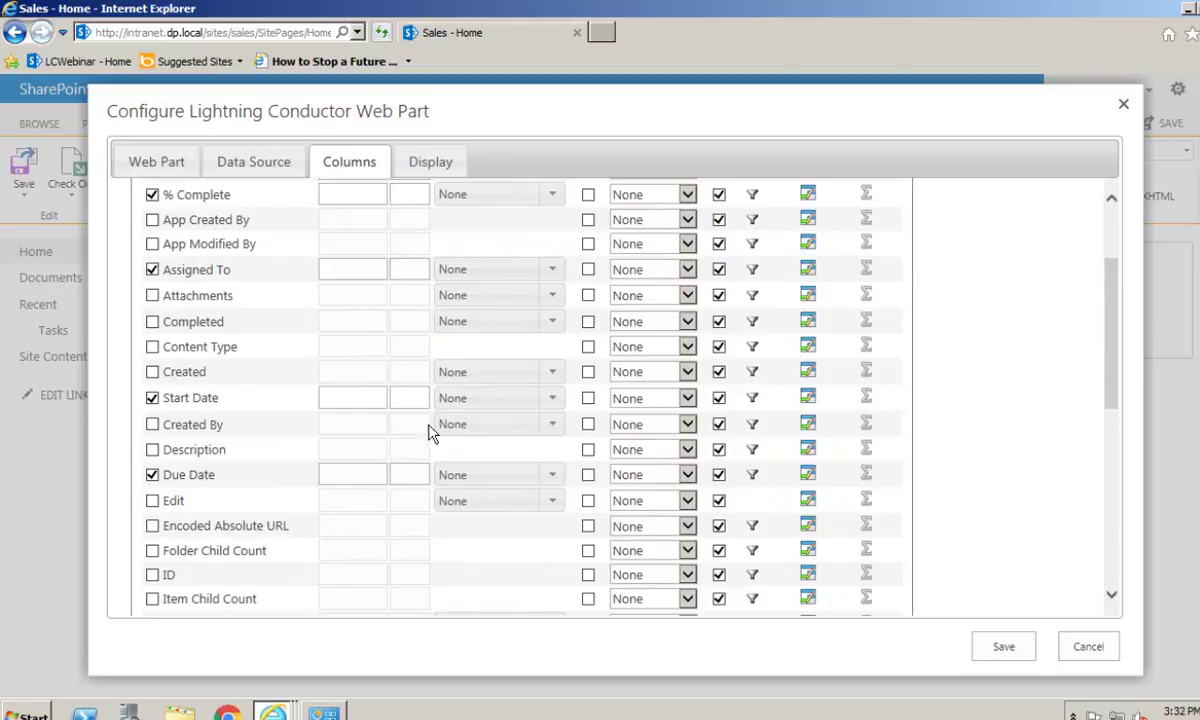
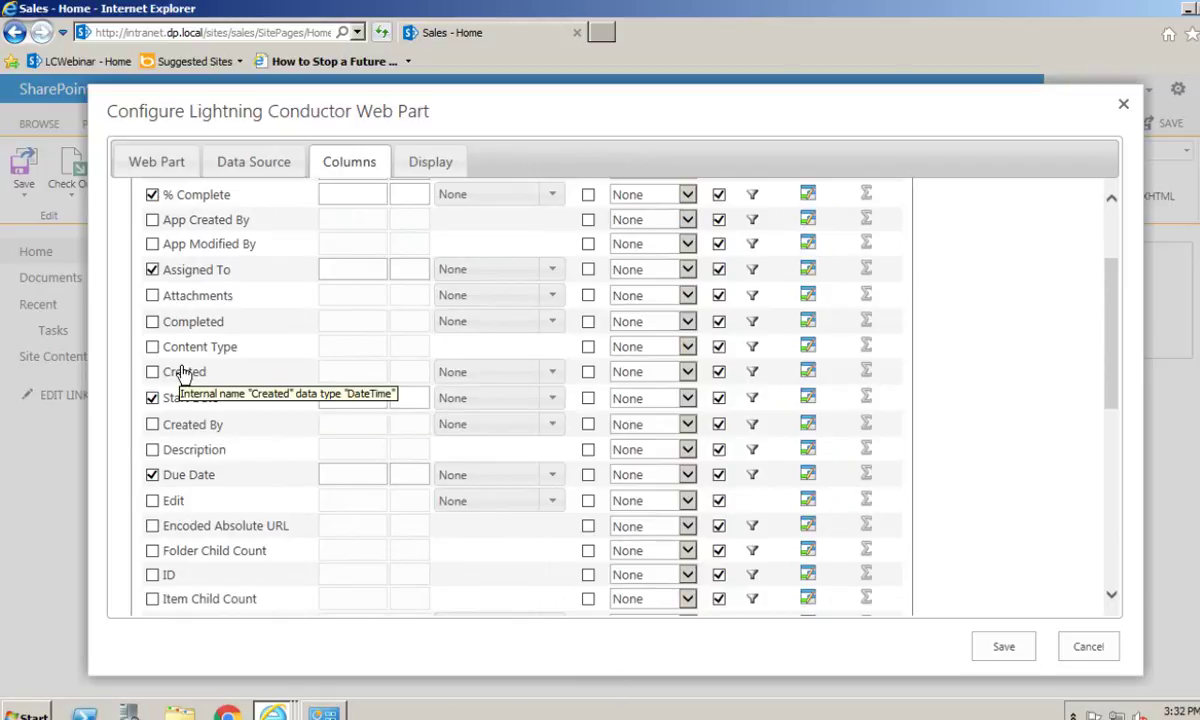
- Set the display format of % Complete to Percent and of Assigned To to User Presence
scroll(1109, 321, up, 5)
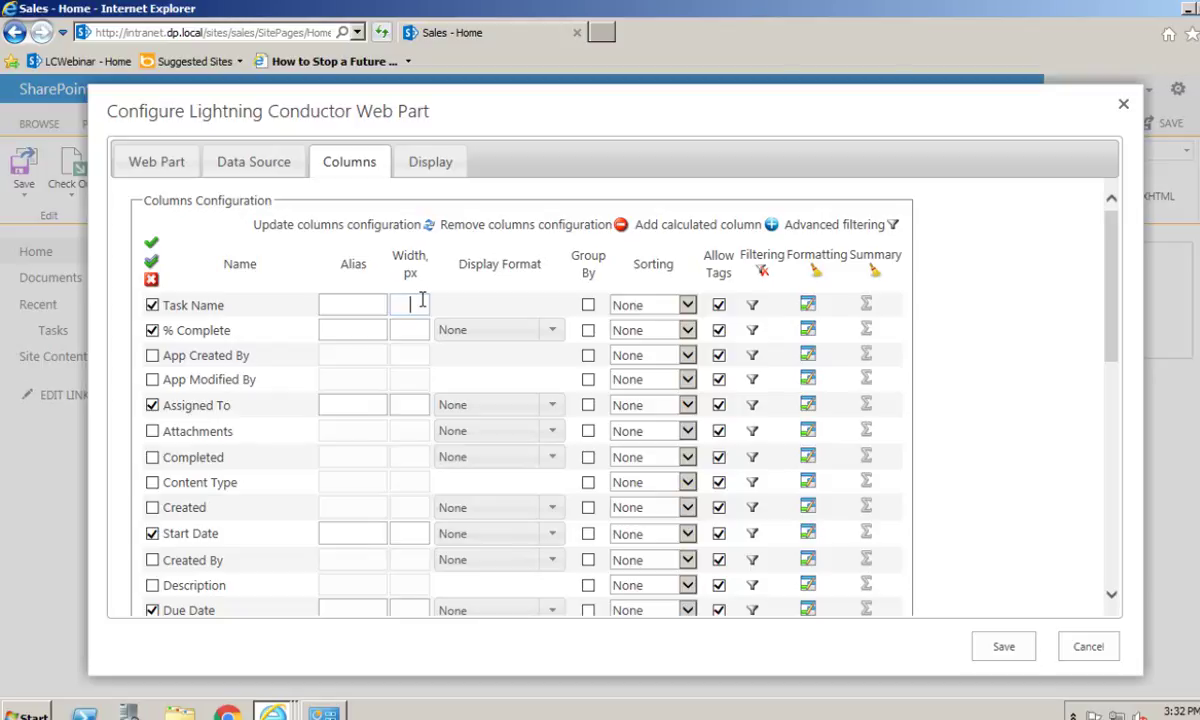
click(552, 330)
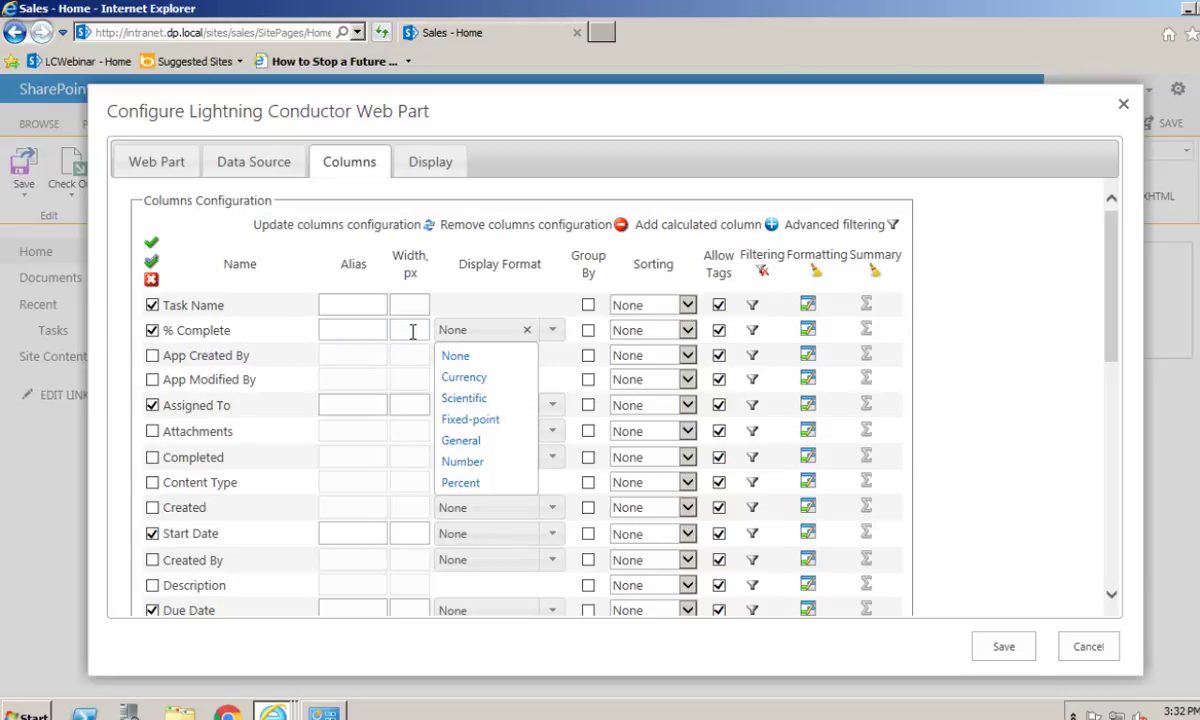
click(472, 484)
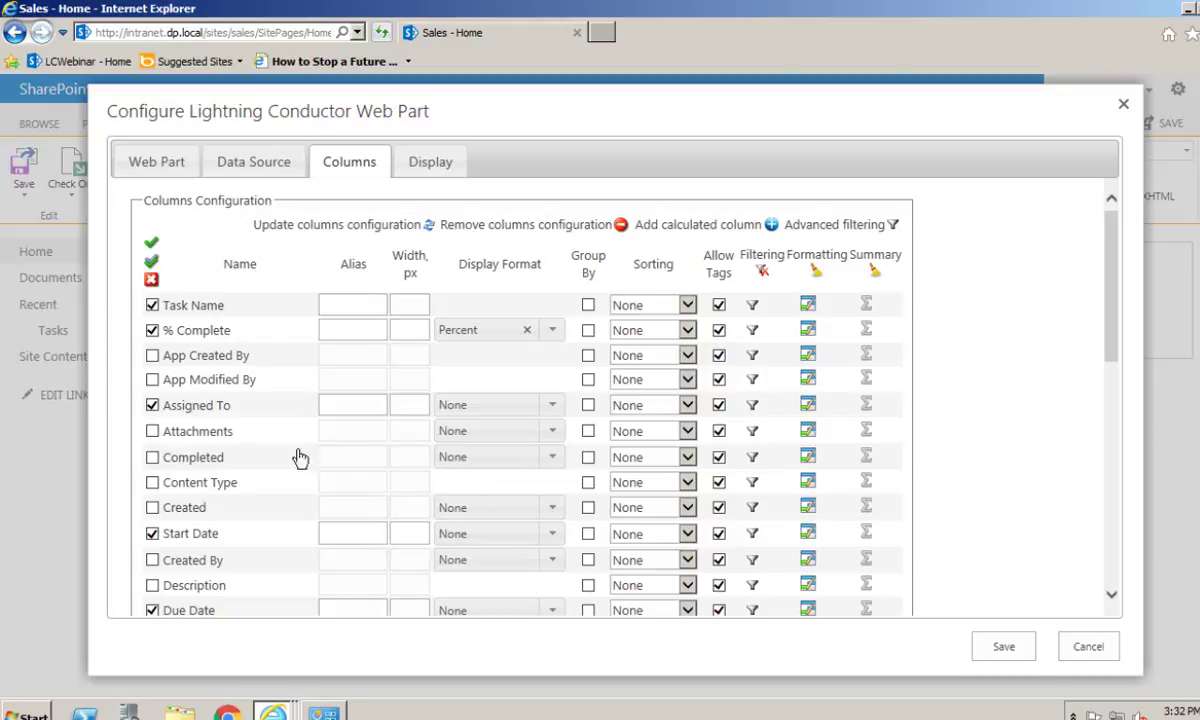
click(552, 405)
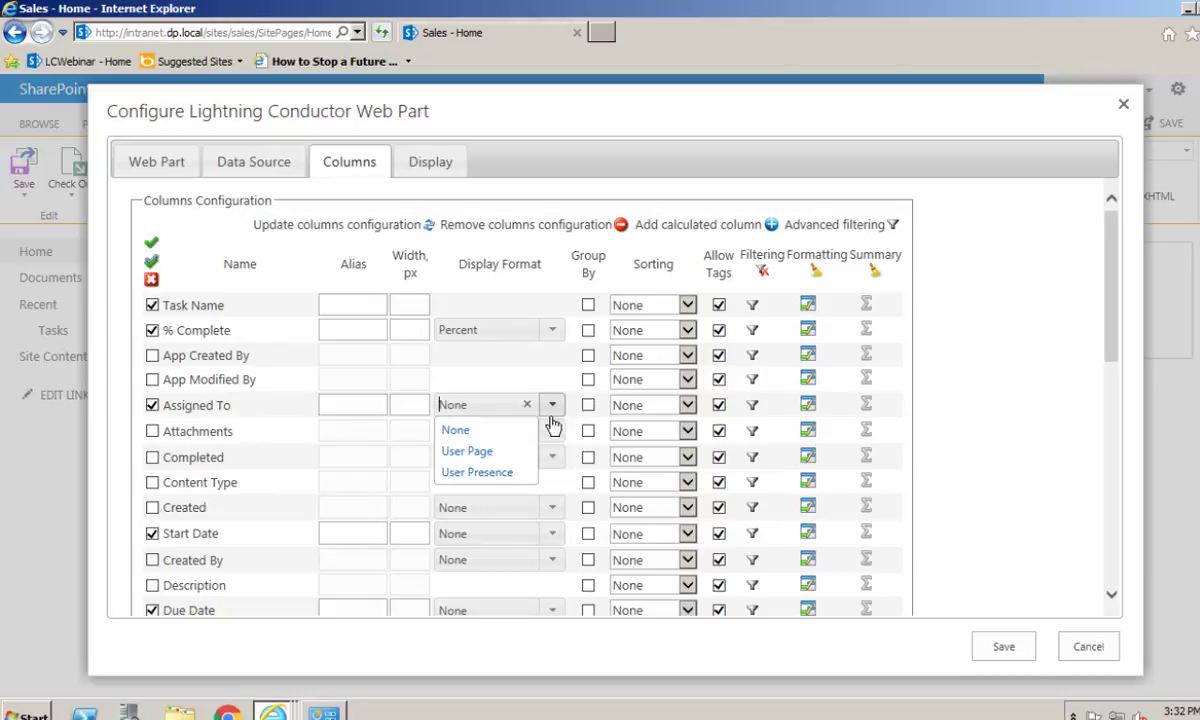
click(490, 473)
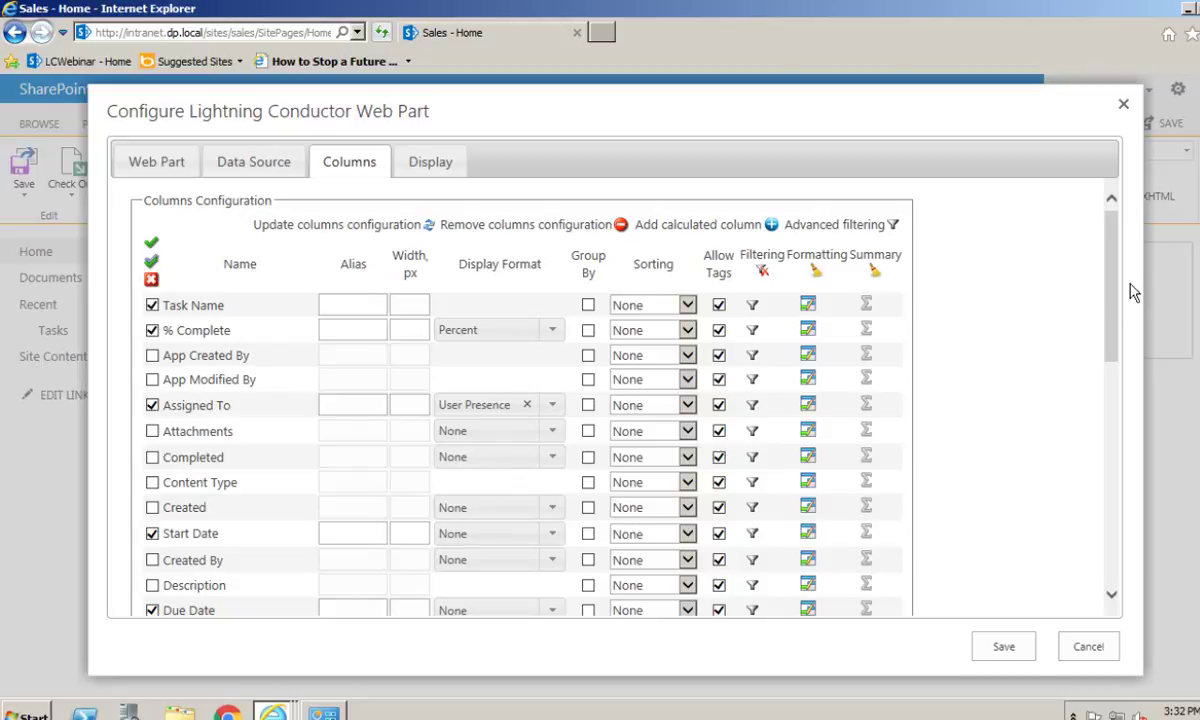
- Set the display format of both Start Date and Due Date to Short Date
drag(1117, 295, 1116, 366)
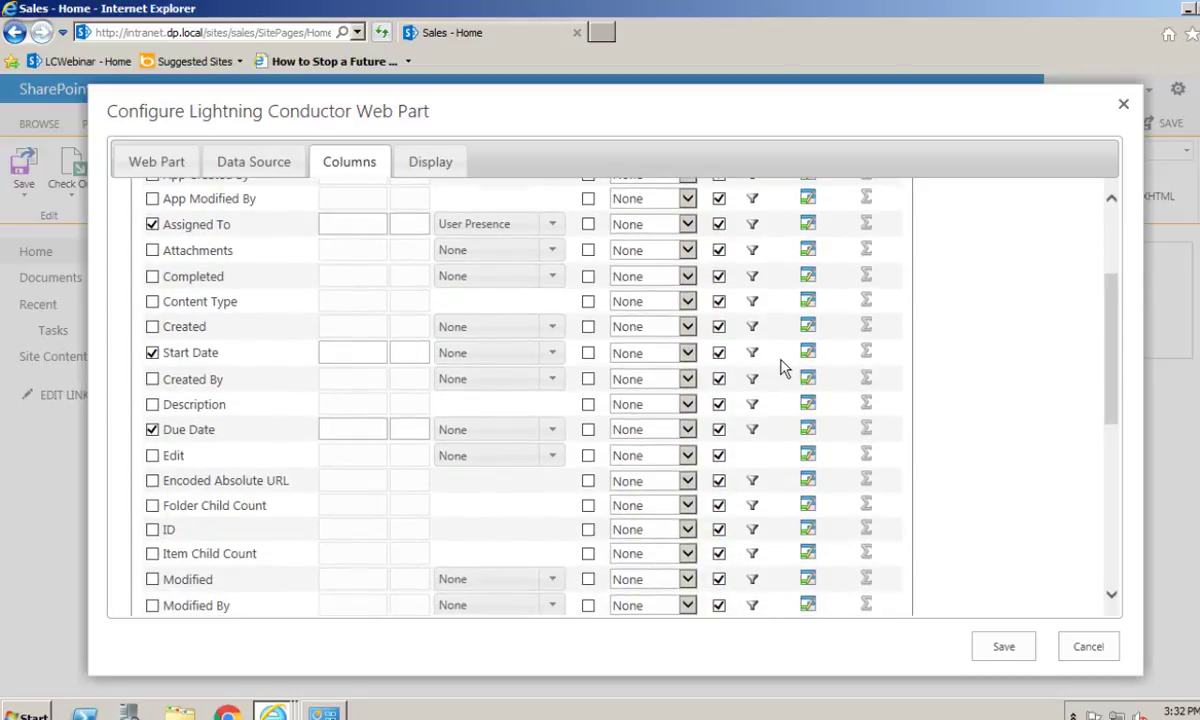
click(552, 352)
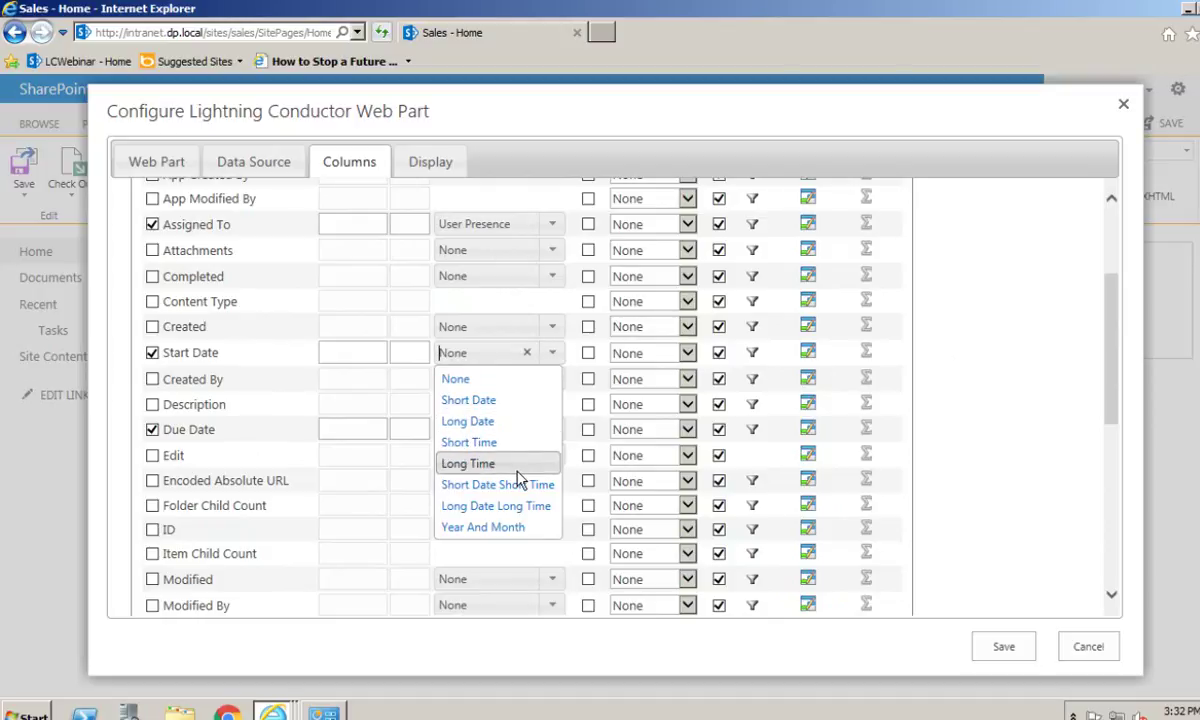
click(490, 401)
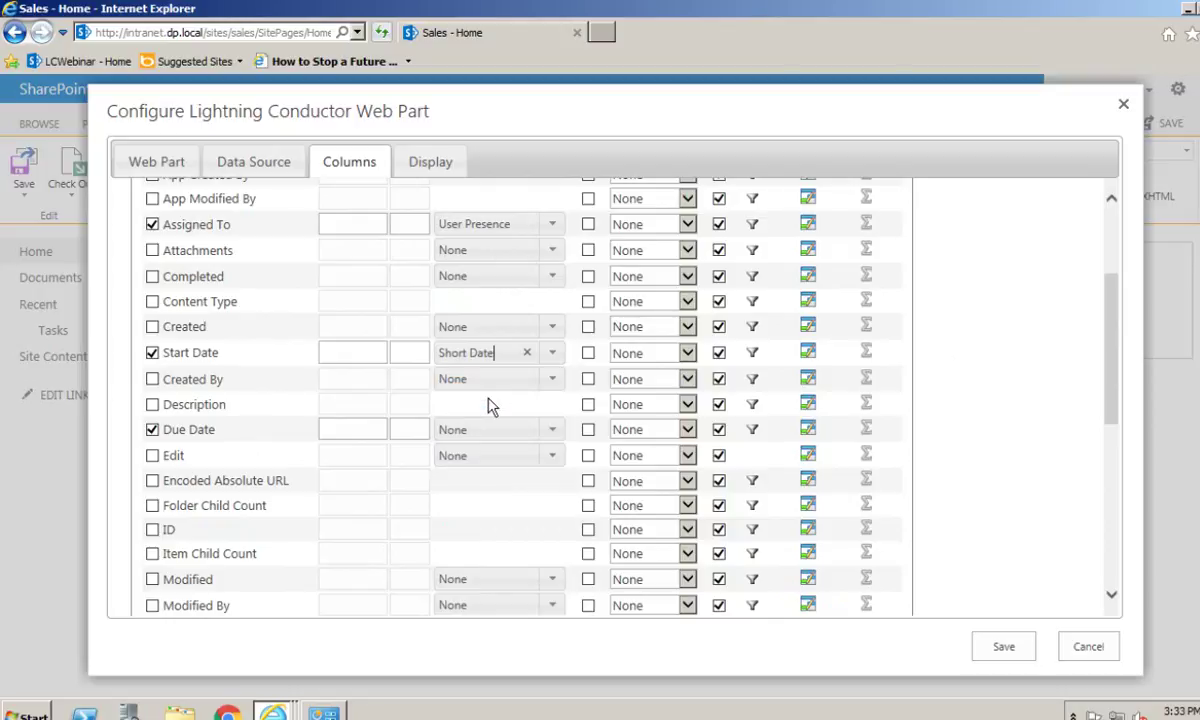
click(553, 430)
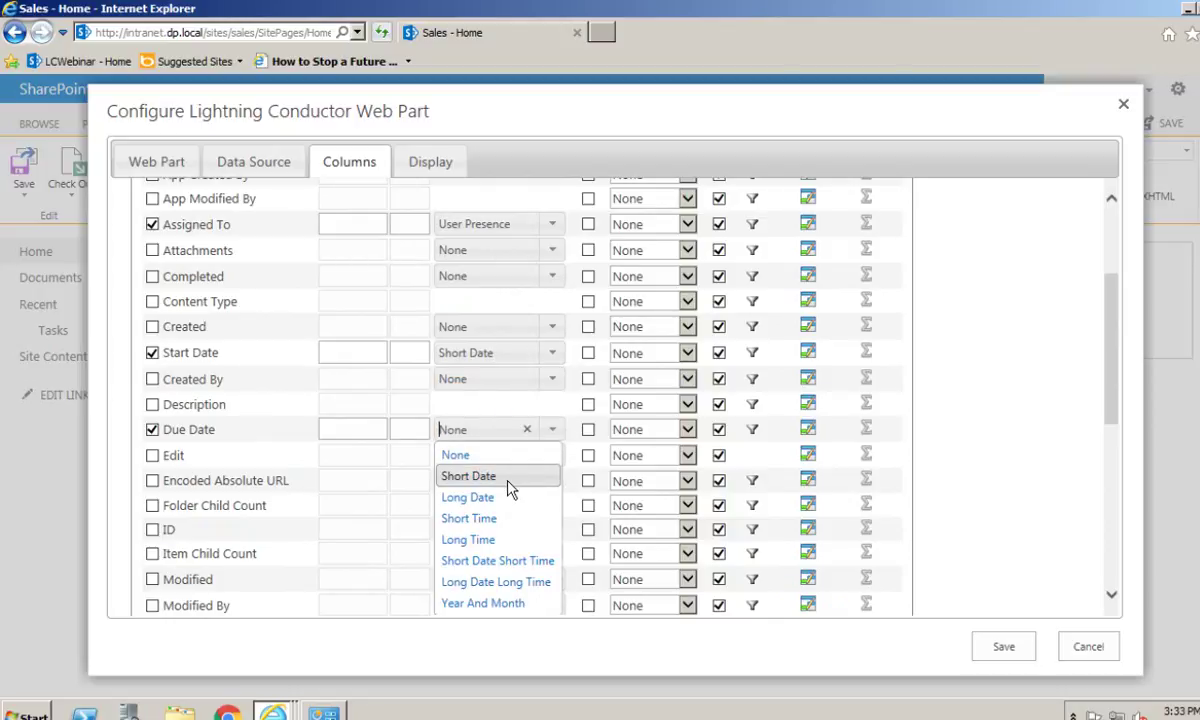
click(507, 482)
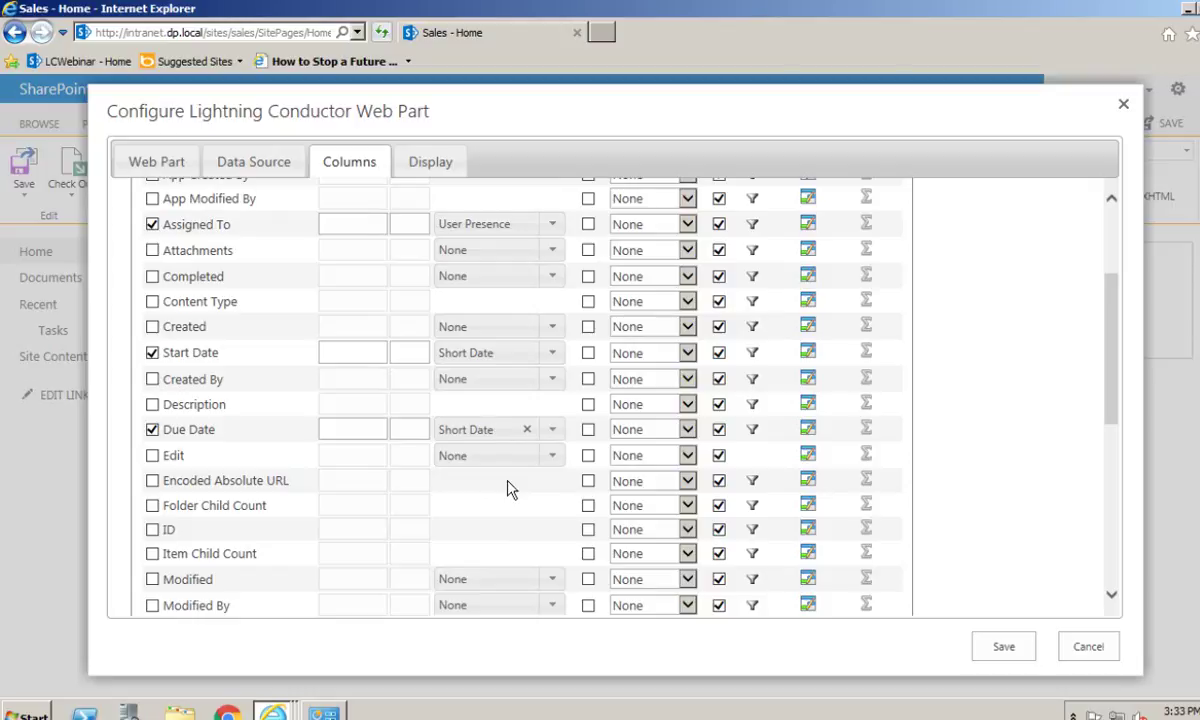
- Try the custom display format dd-mm-yyyy on Due Date, clear it and choose Short Date again
key(BackSpace)
key(BackSpace)
key(BackSpace)
key(BackSpace)
key(BackSpace)
key(BackSpace)
key(BackSpace)
key(BackSpace)
key(BackSpace)
key(BackSpace)
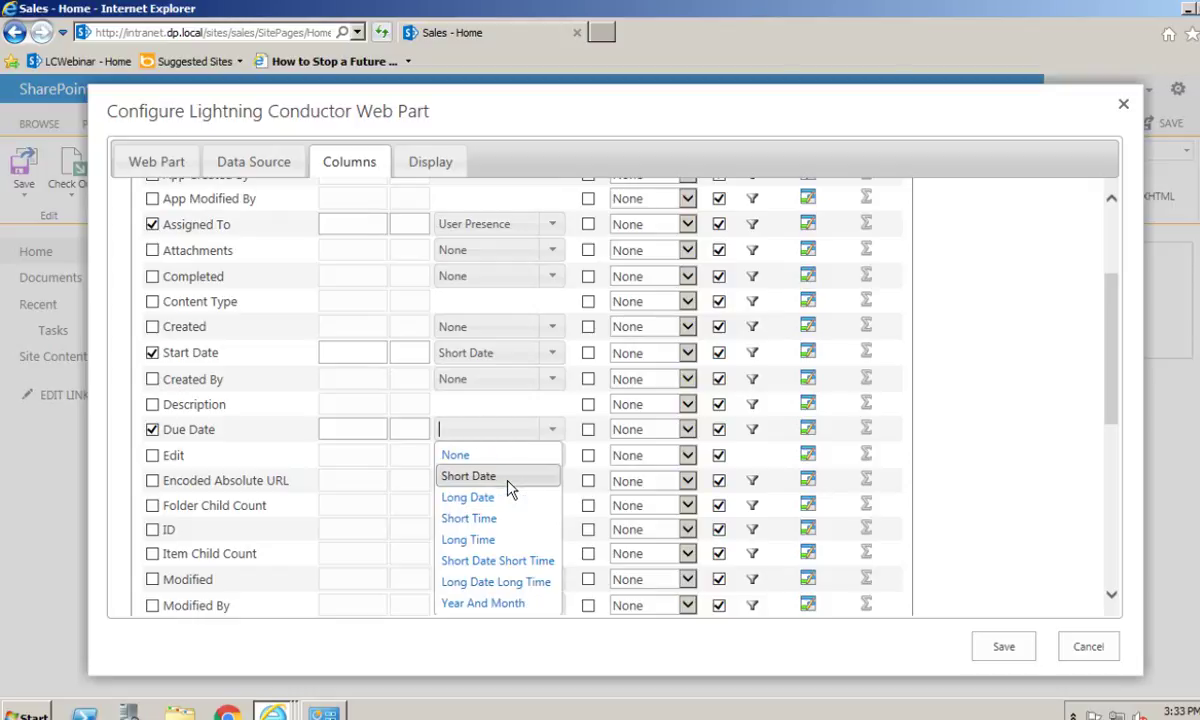
text(dd-mm-yyyy)
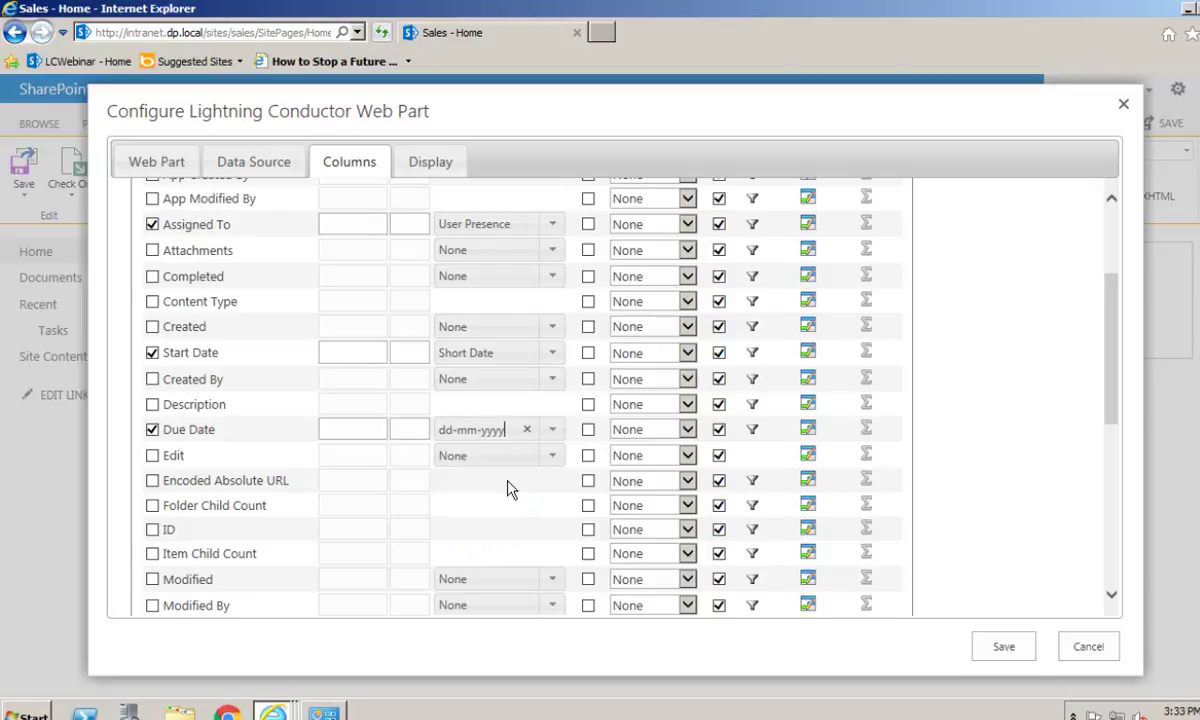
click(394, 418)
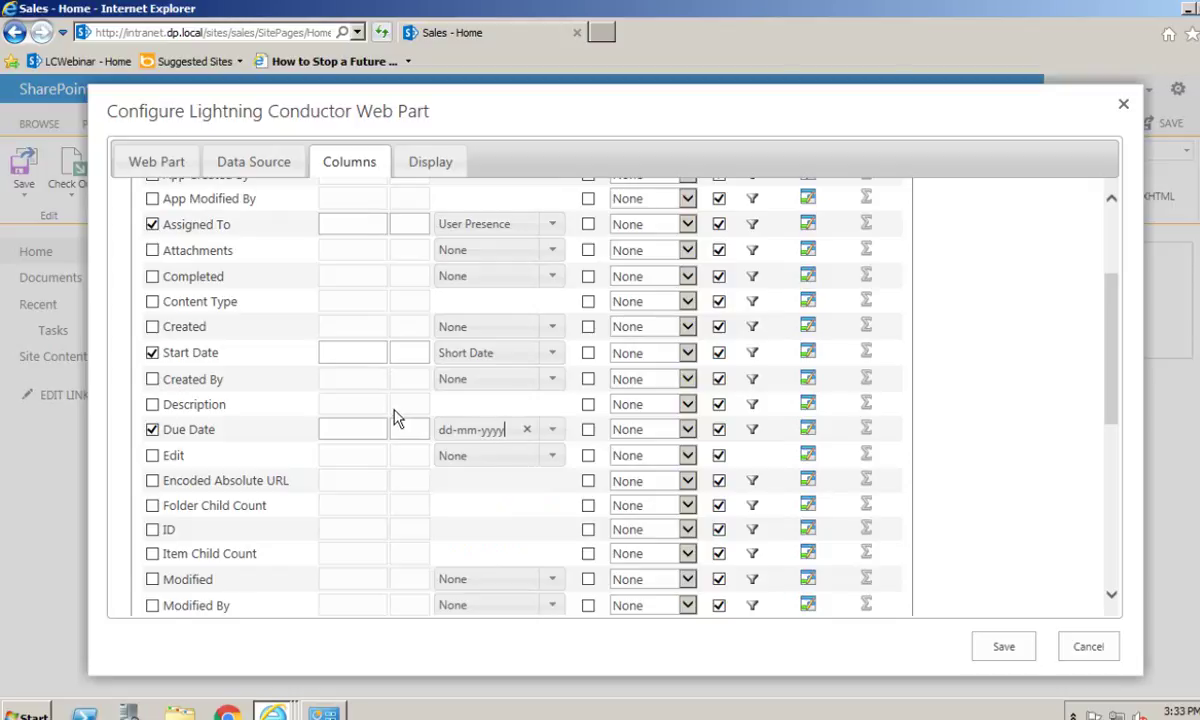
click(527, 430)
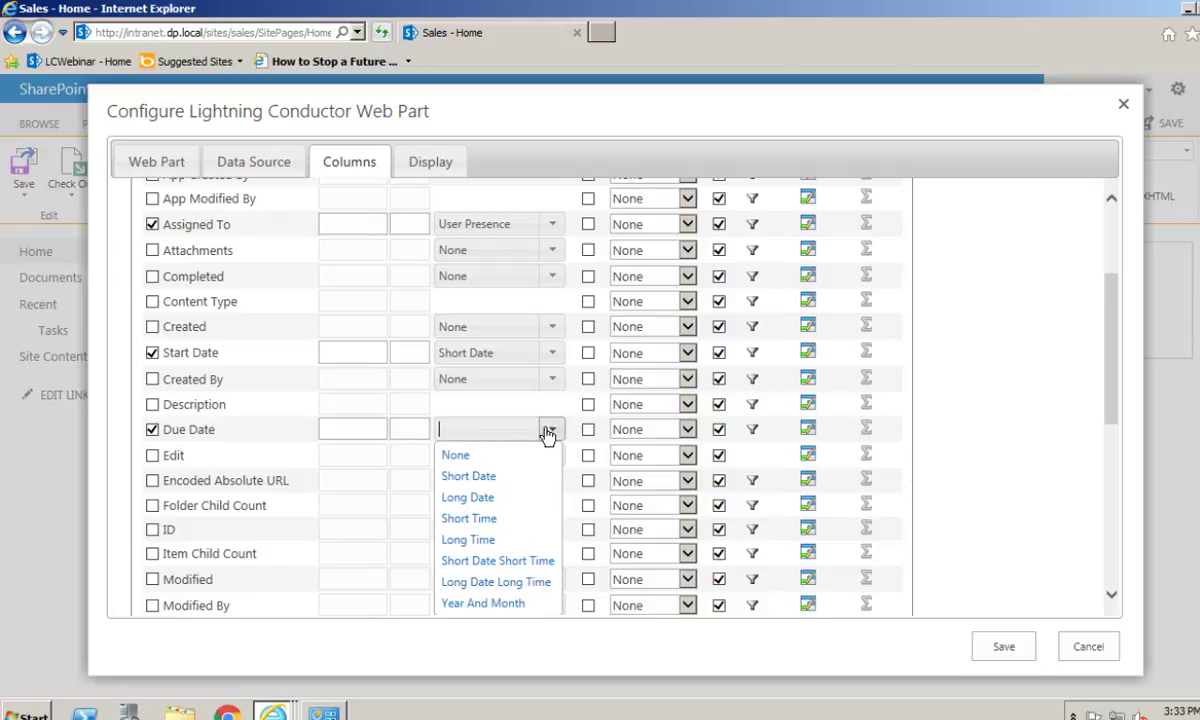
click(493, 478)
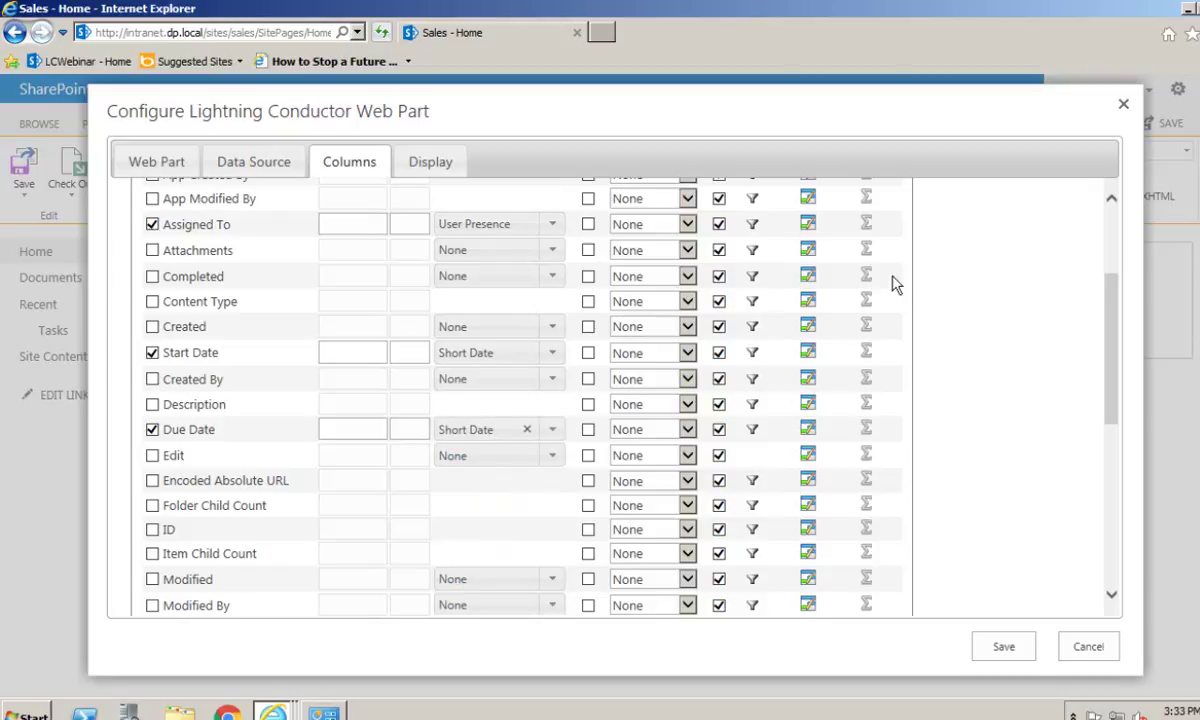
- Group the rolled-up tasks by Priority and Task Status, with Priority first in the grouping order
drag(1113, 311, 1112, 240)
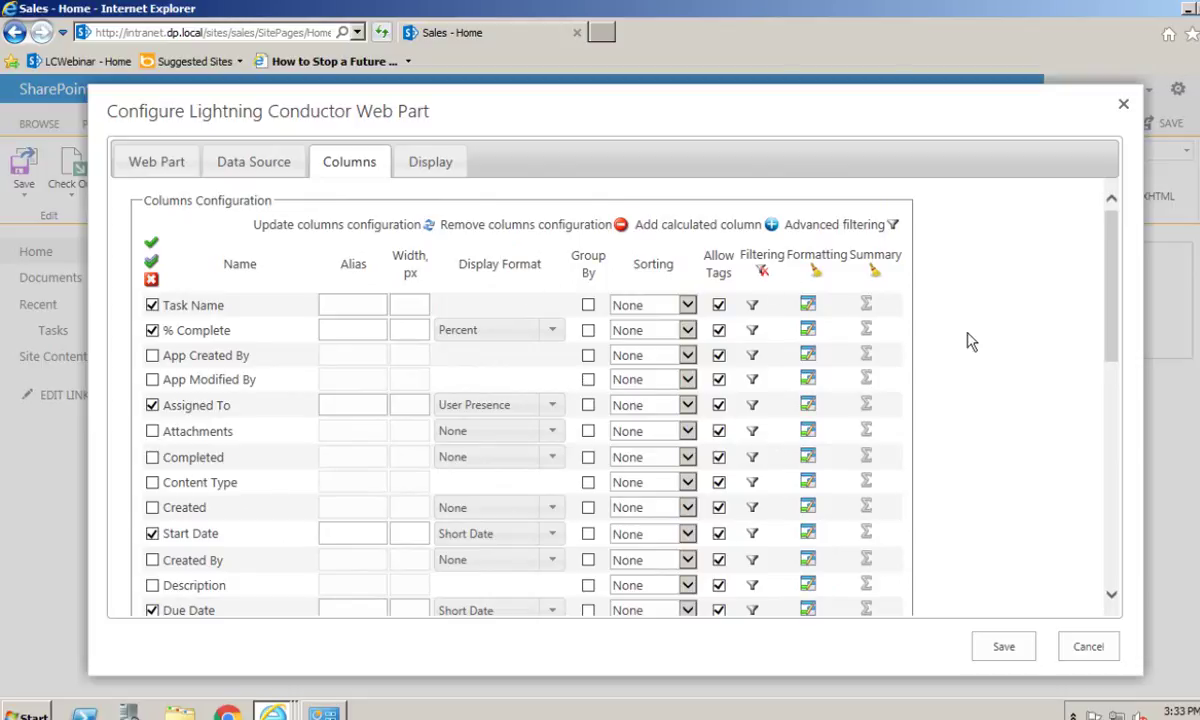
drag(1108, 303, 1106, 506)
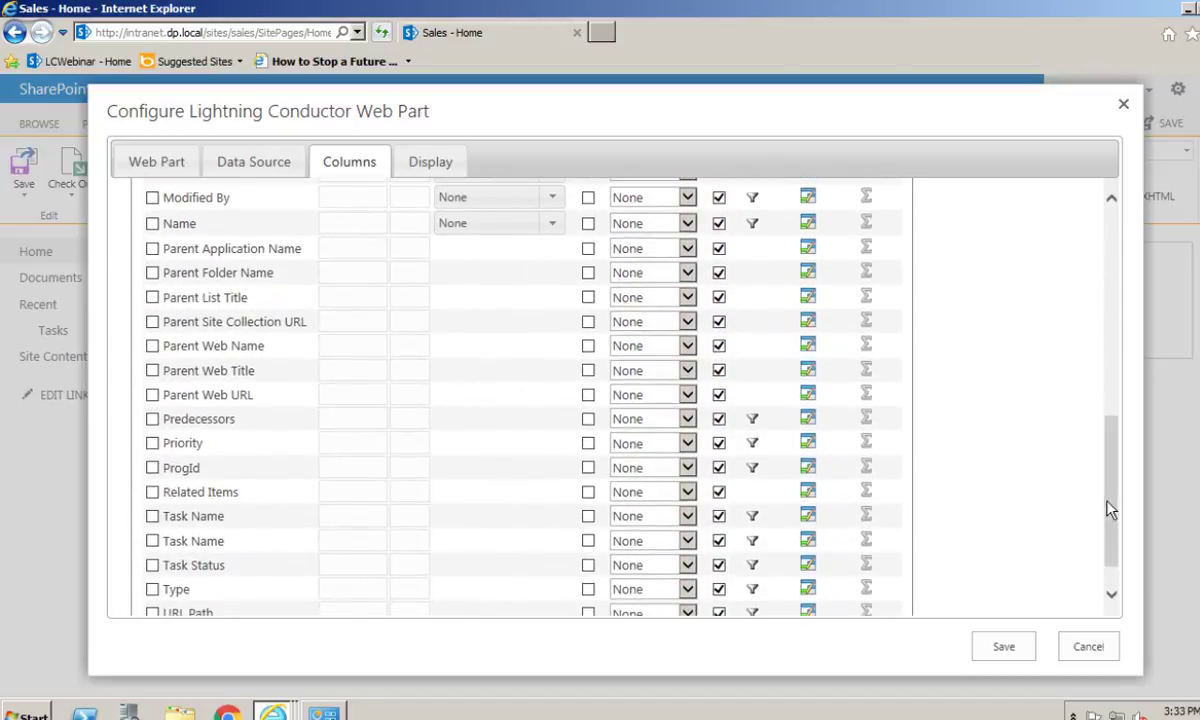
click(588, 445)
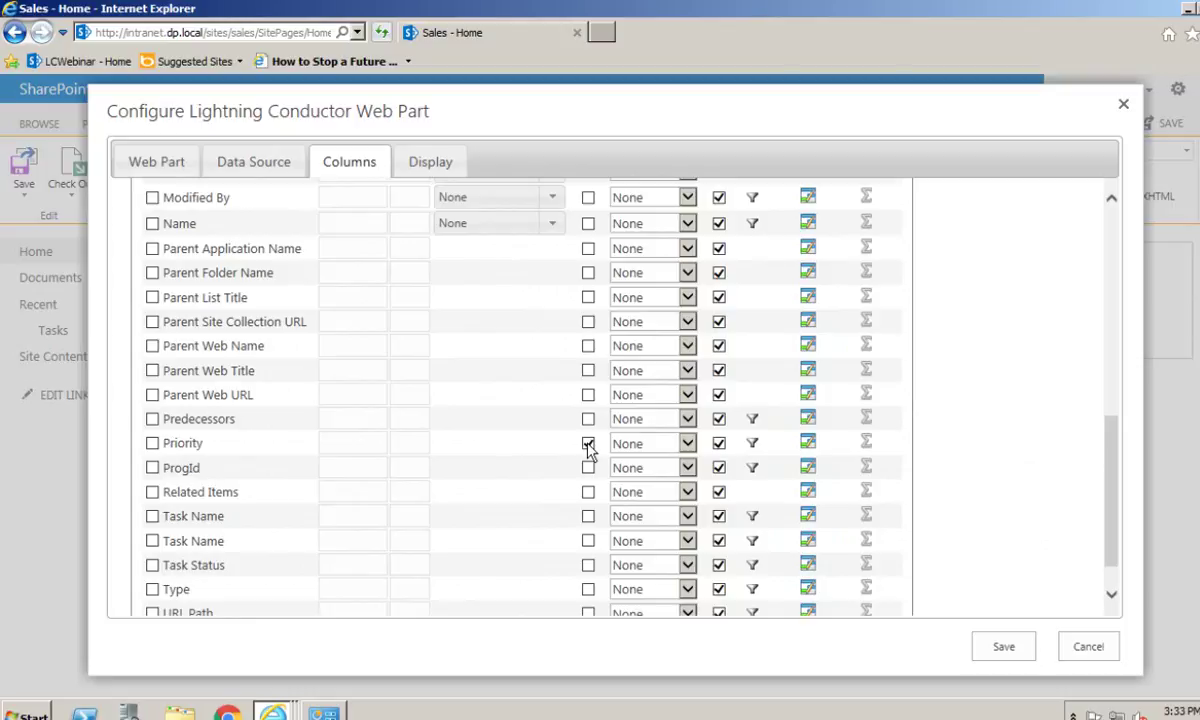
click(588, 565)
drag(1112, 424, 1117, 252)
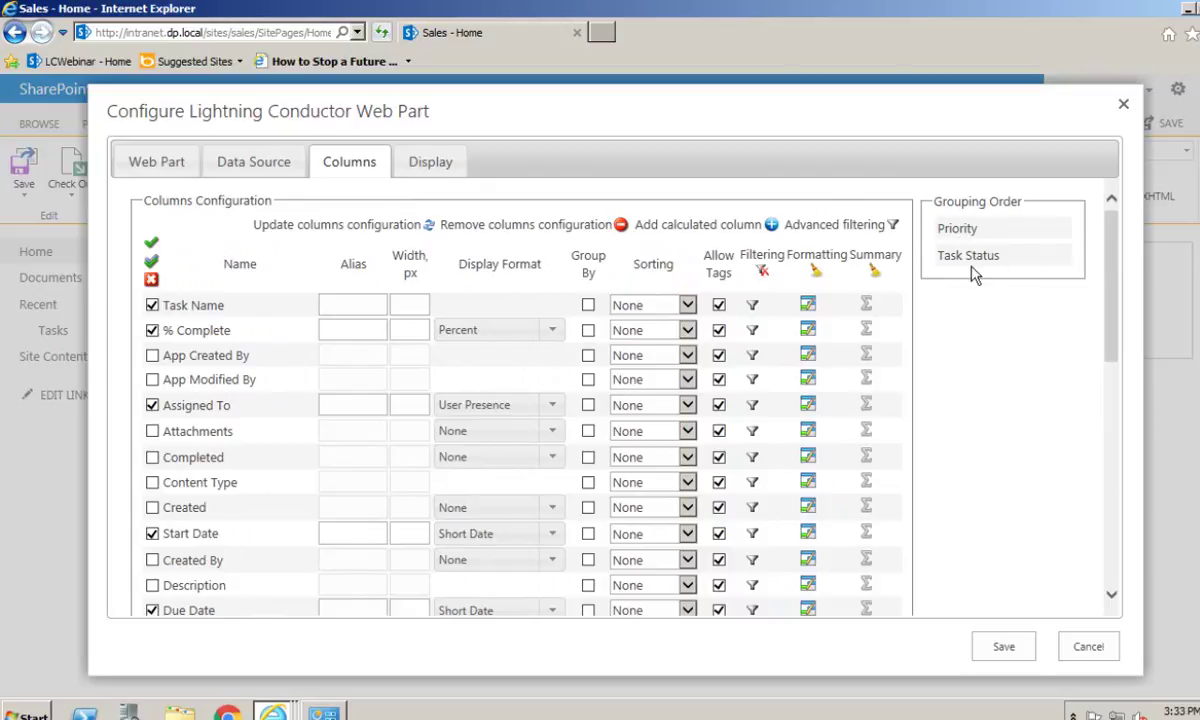
drag(993, 232, 1015, 270)
- Sort the tasks ascending by Task Name and by % Complete, with Task Name first in the sorting order
click(687, 305)
click(685, 319)
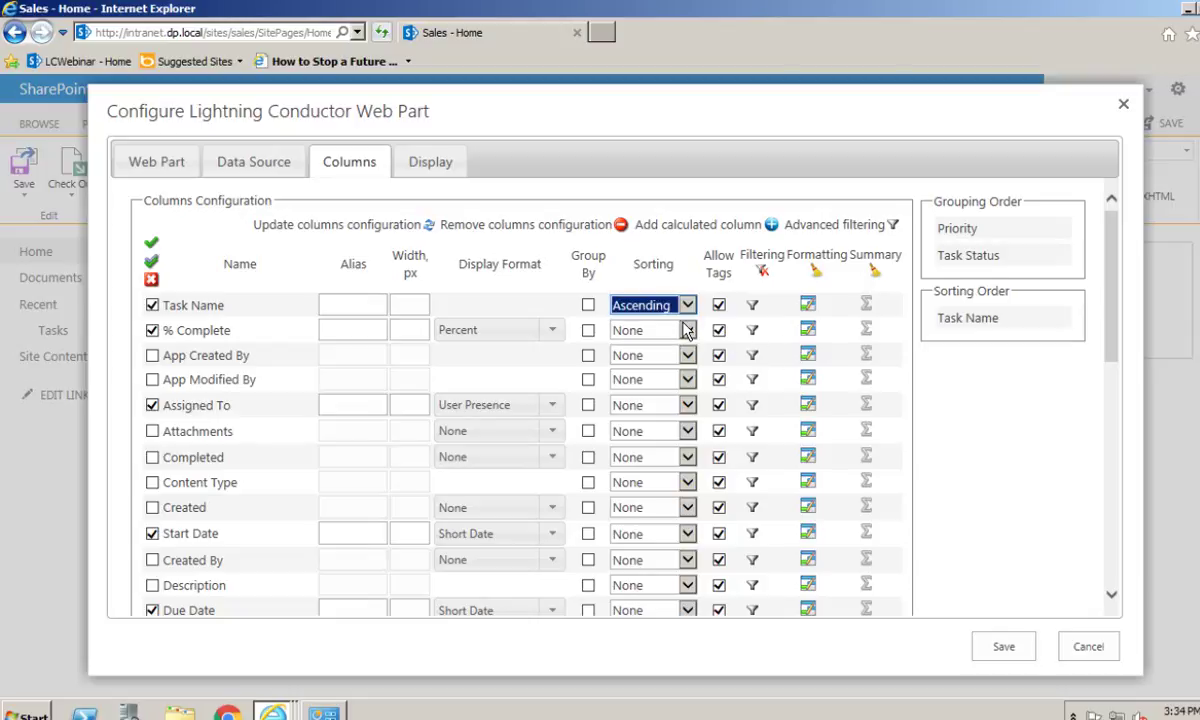
click(686, 330)
click(683, 342)
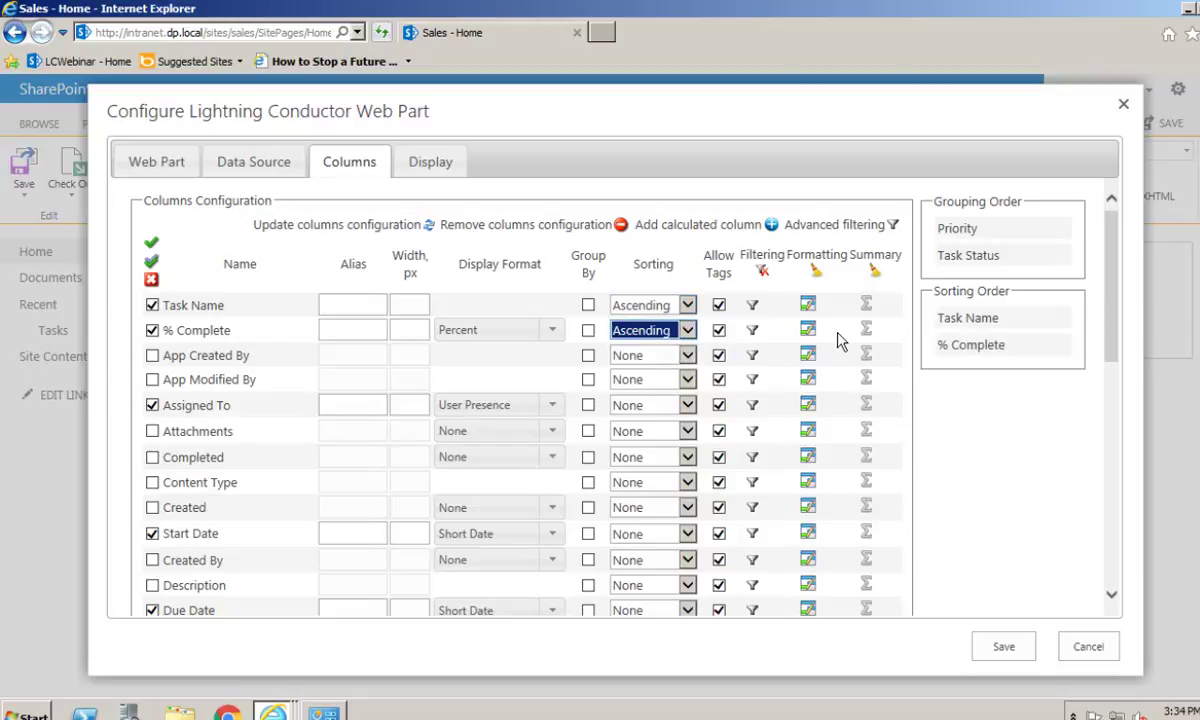
drag(980, 330, 991, 361)
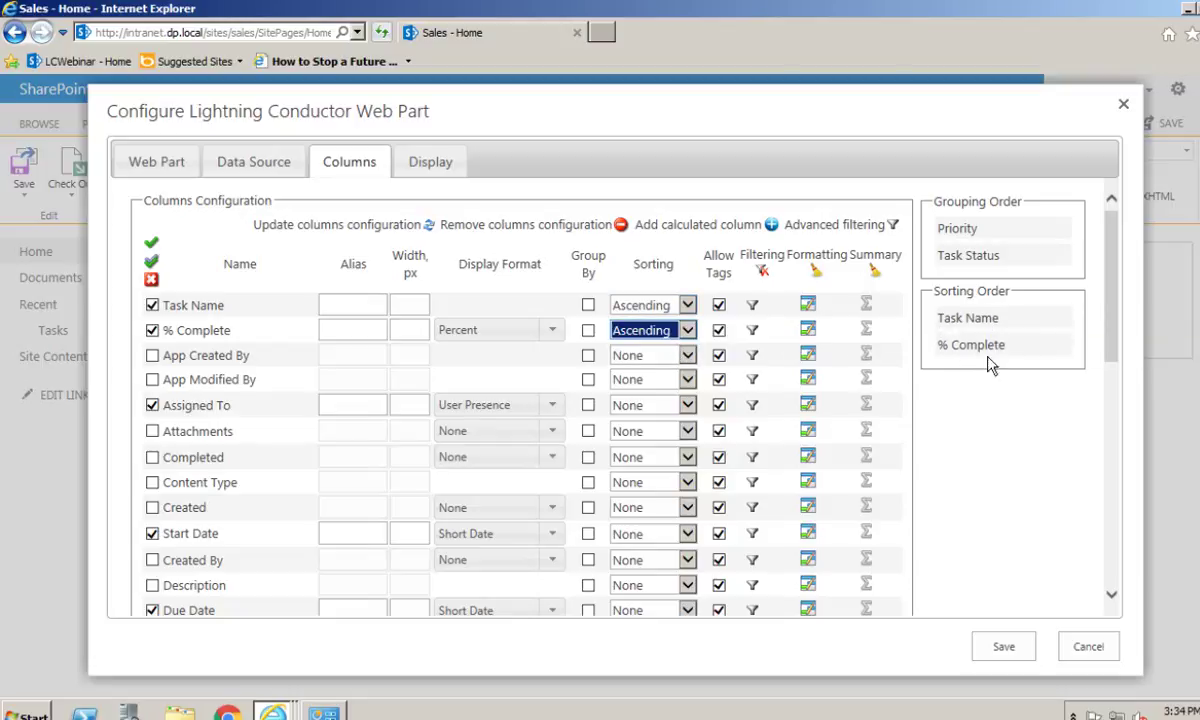
- Remove the sorting from % Complete and Task Name by setting both columns to None
click(640, 305)
click(628, 312)
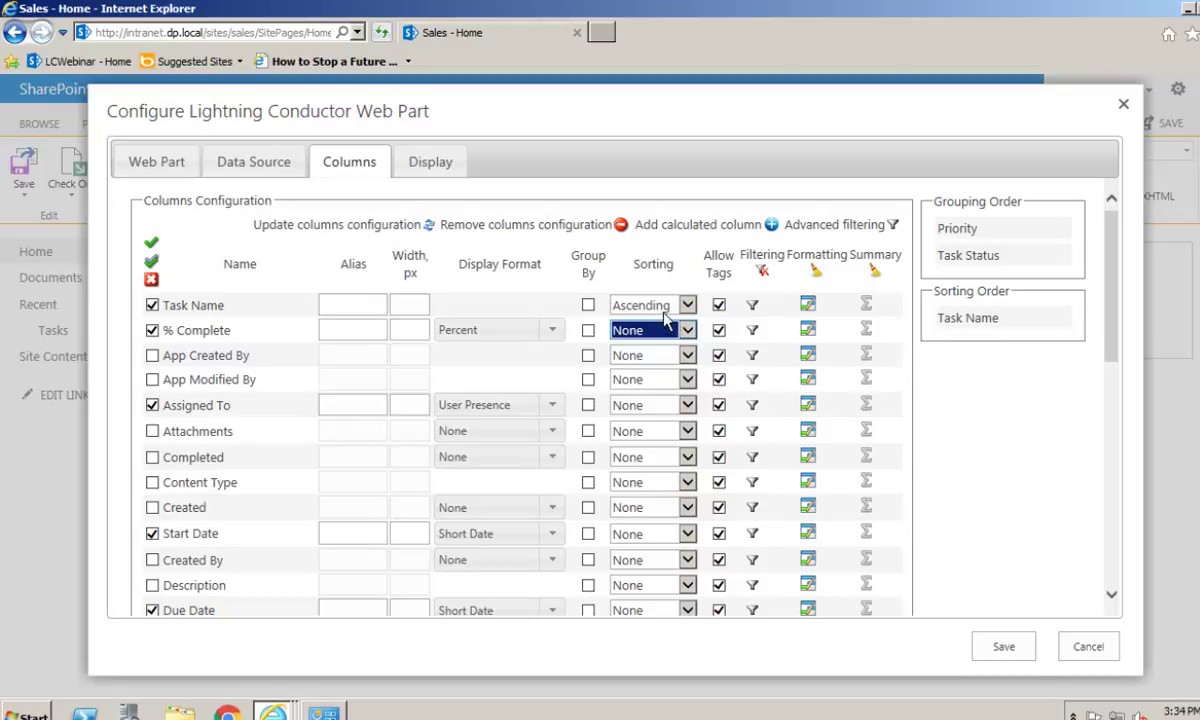
click(640, 305)
click(628, 287)
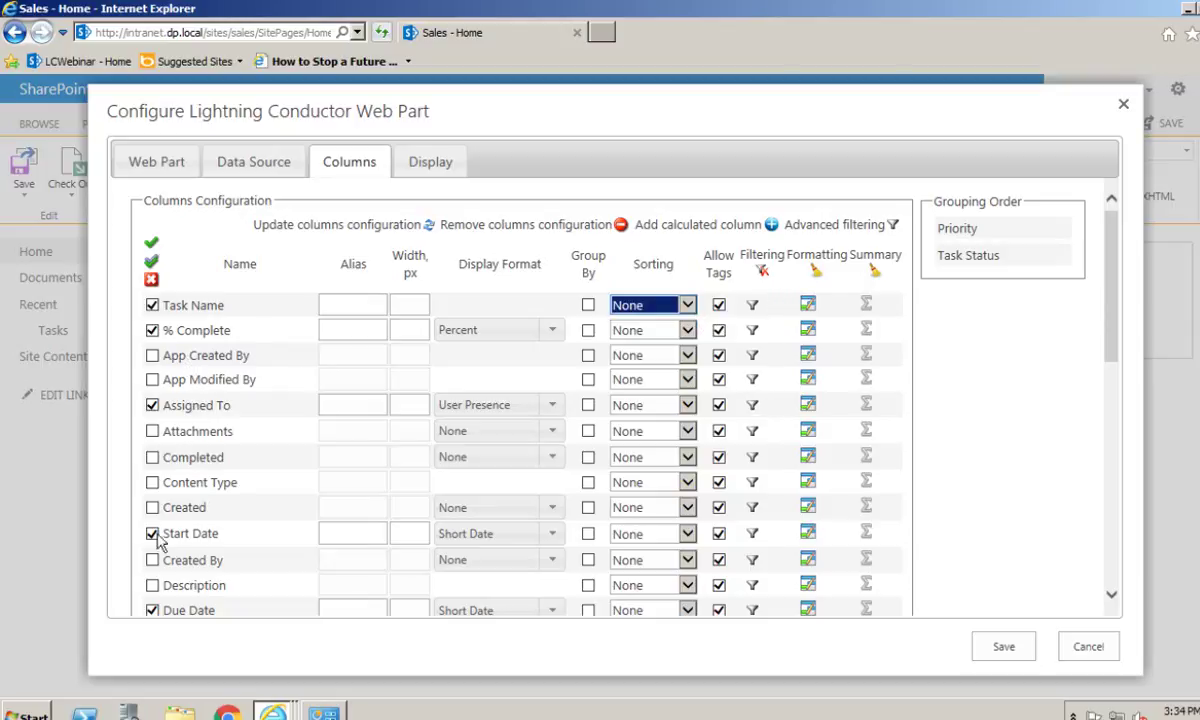
- Try a filter on the Assigned To column with the Equal operator, then remove that column's filter
click(753, 405)
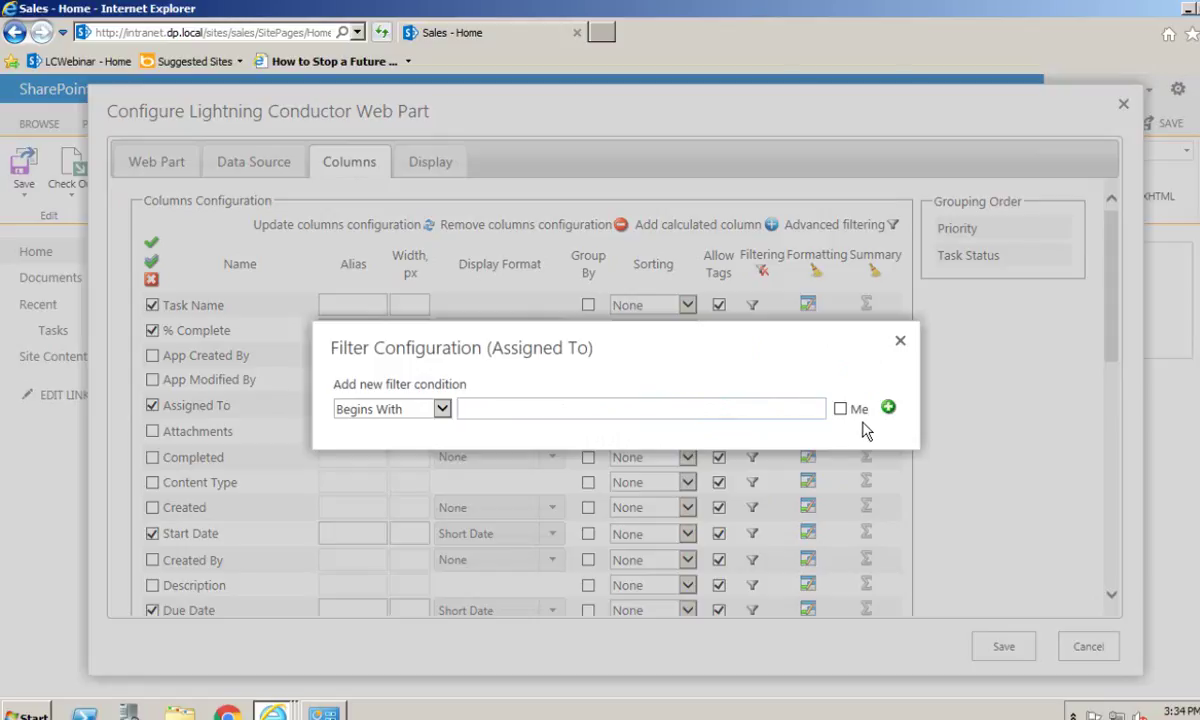
click(398, 408)
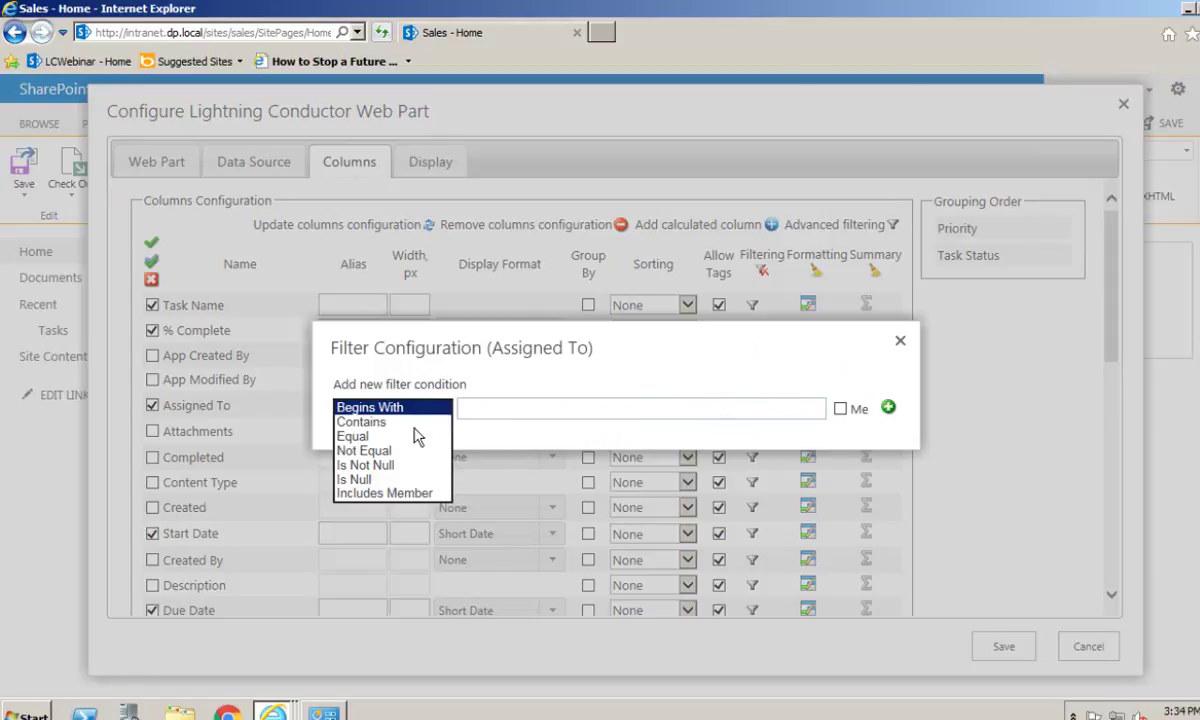
click(412, 423)
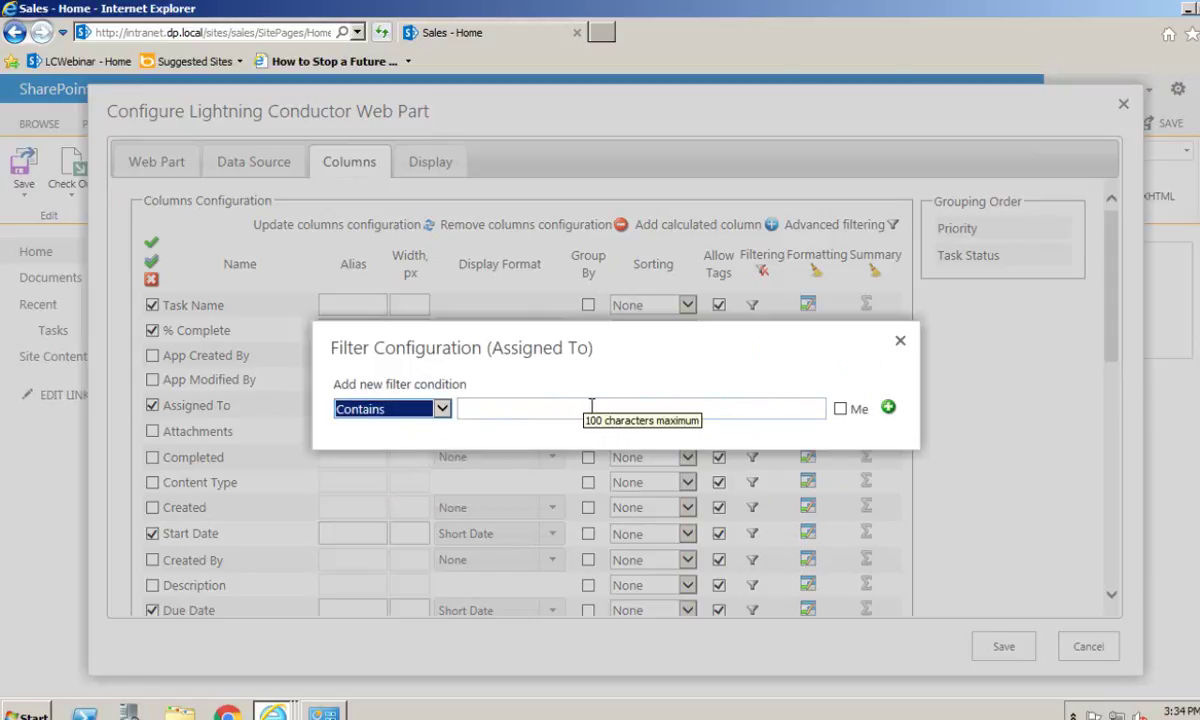
click(441, 410)
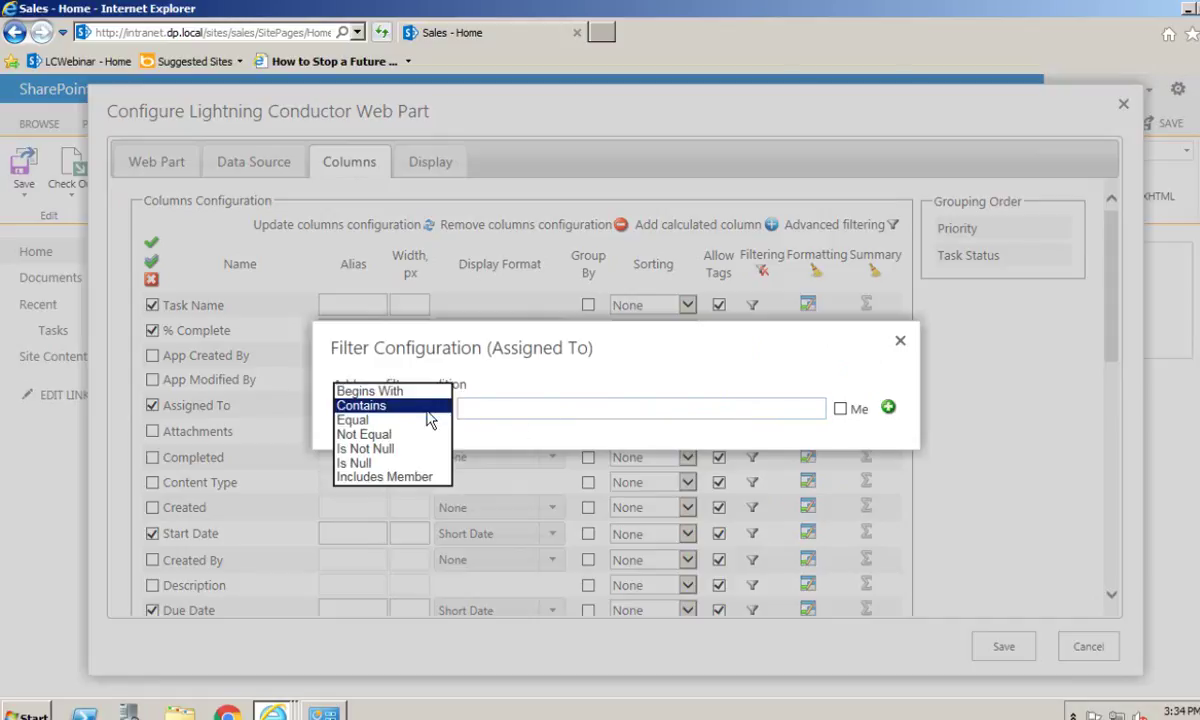
click(418, 425)
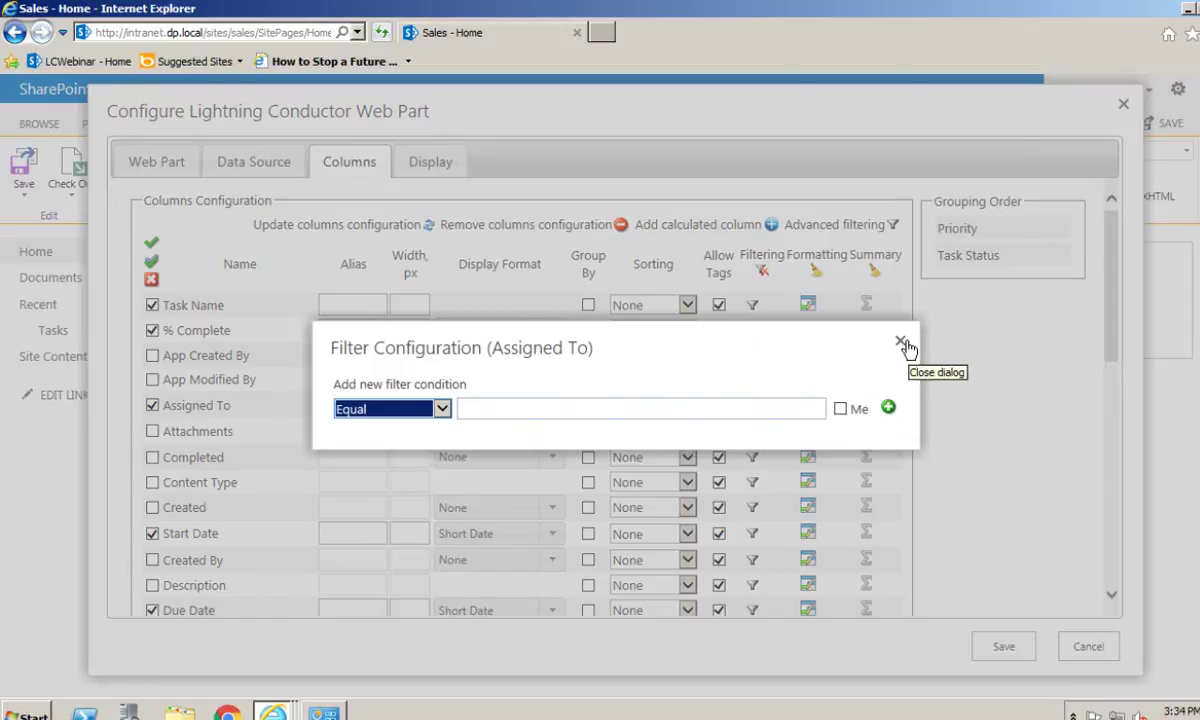
click(888, 407)
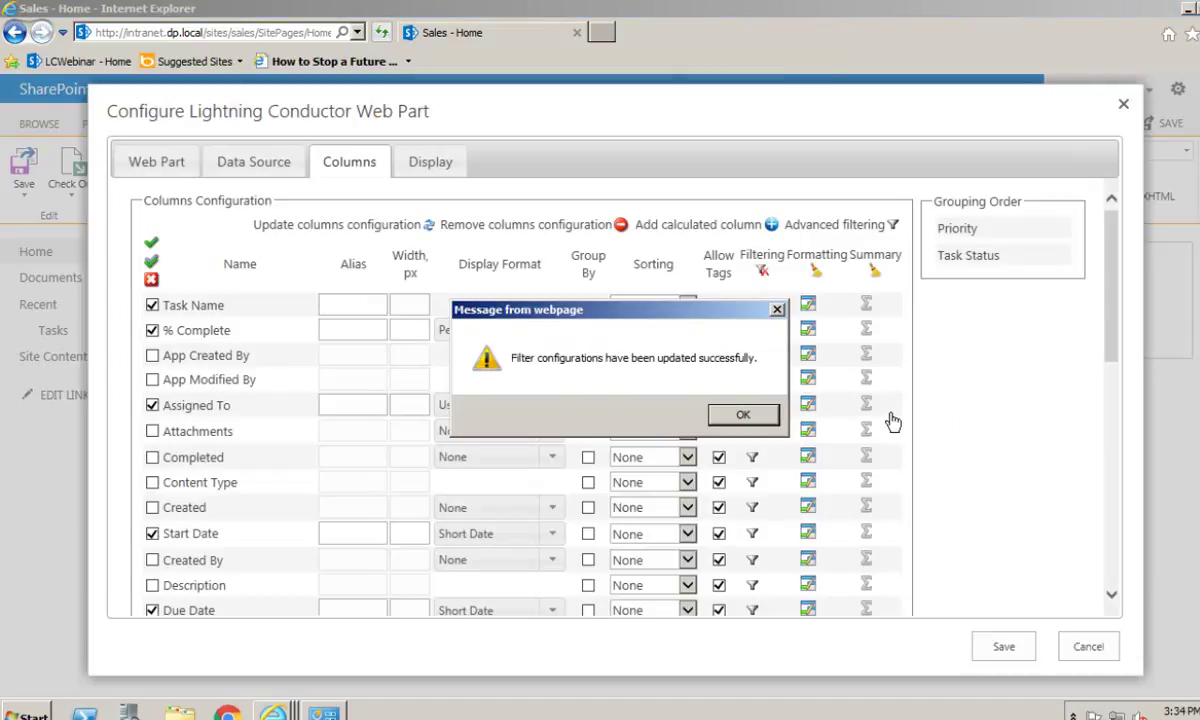
click(760, 416)
click(767, 404)
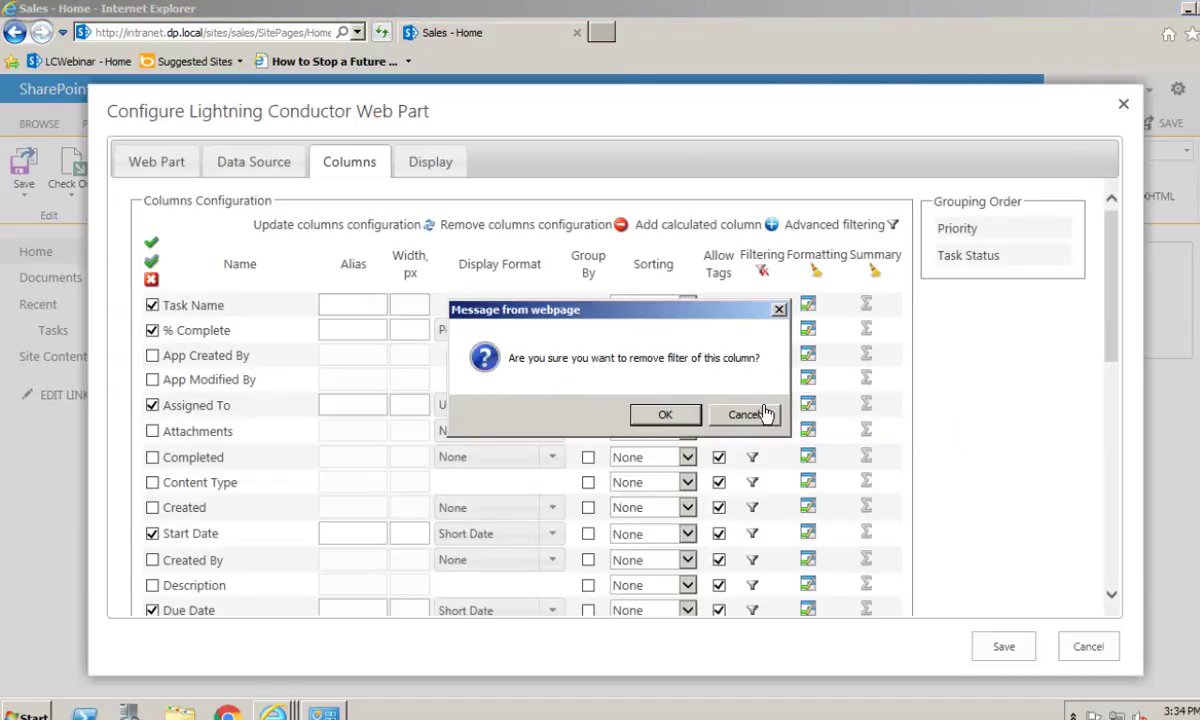
click(665, 416)
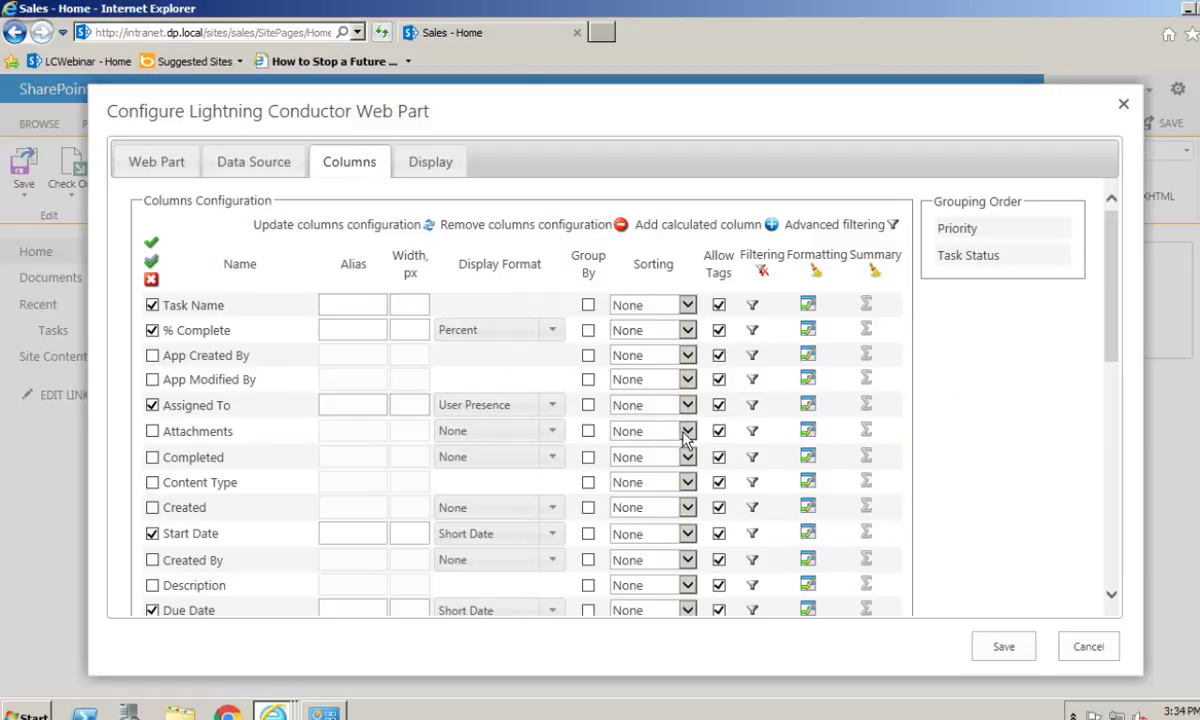
- Examine the filter condition options for the Start Date column without adding a condition
click(755, 537)
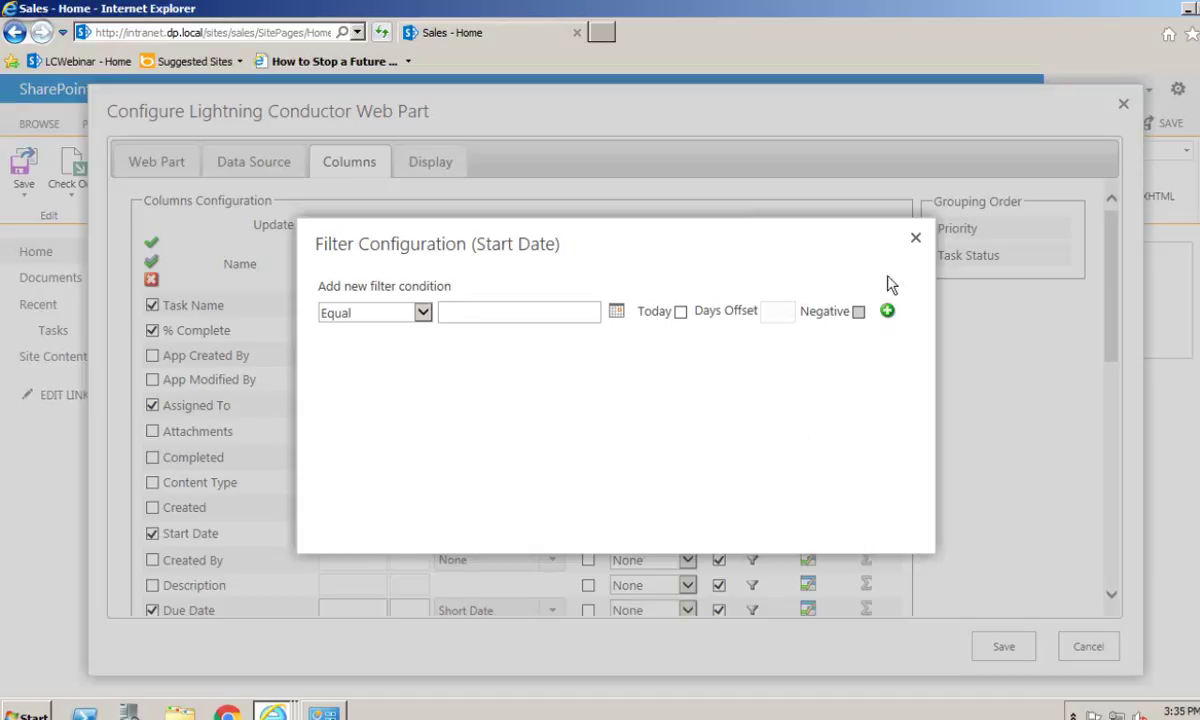
click(916, 239)
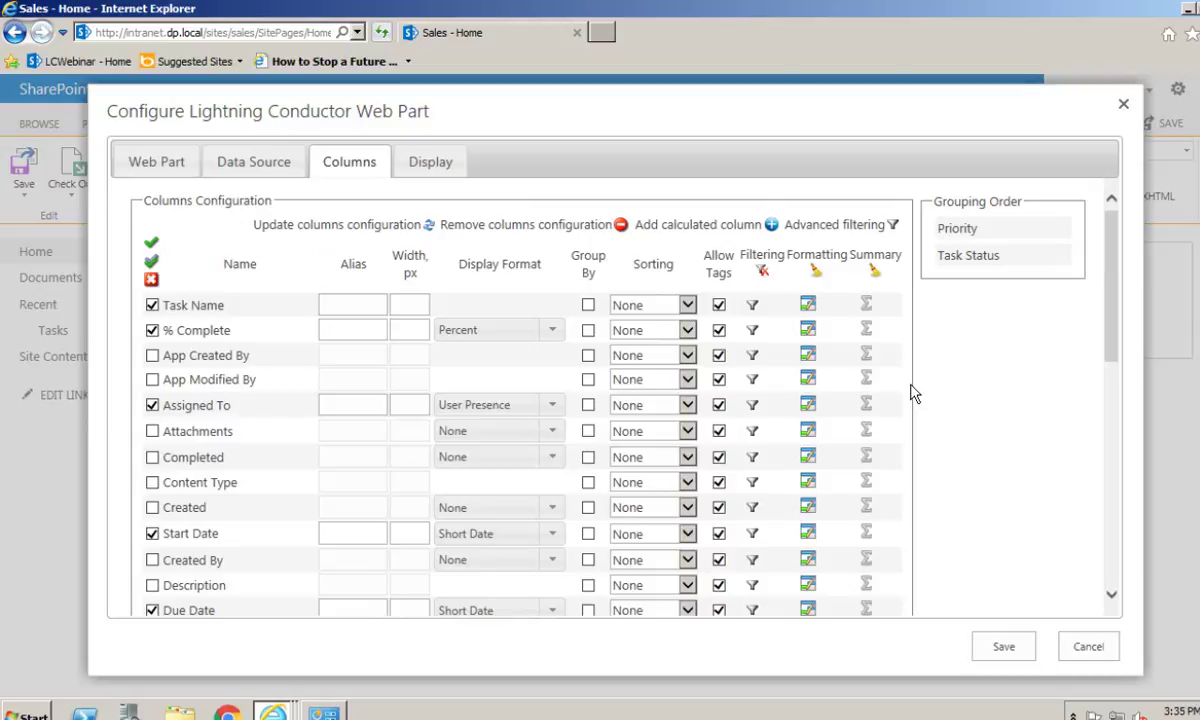
- Start an advanced filter with two conditions and set the first to Priority Equal (1) High
click(894, 228)
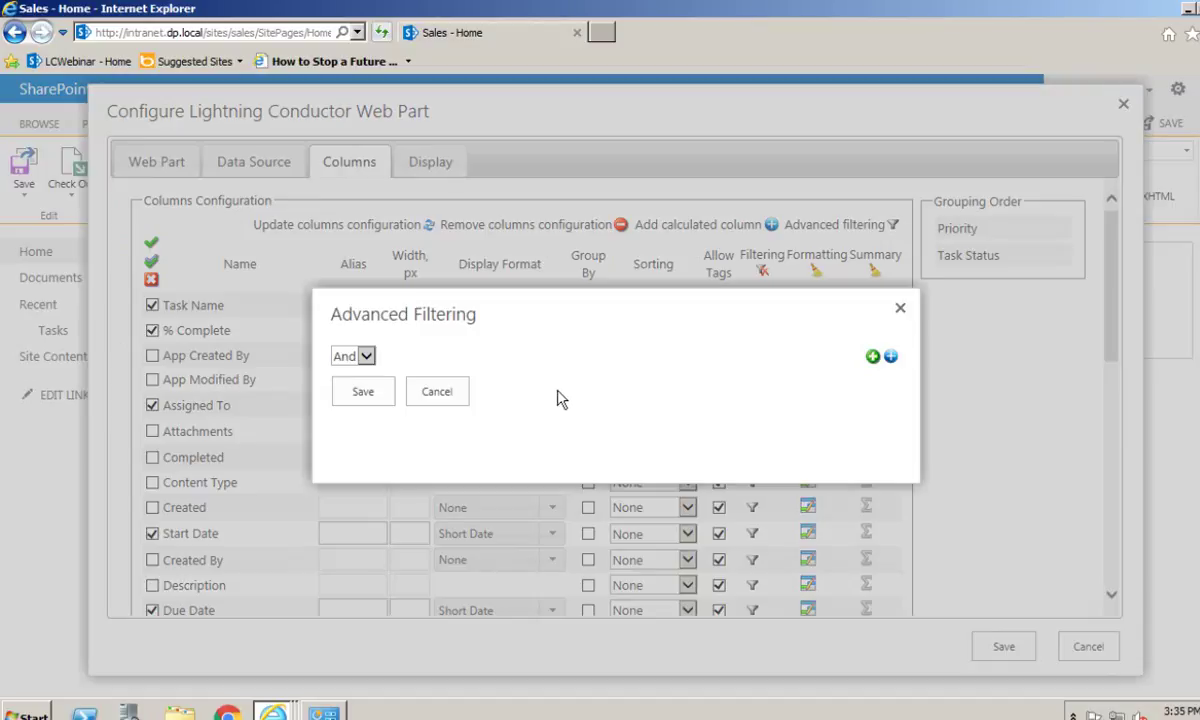
click(873, 358)
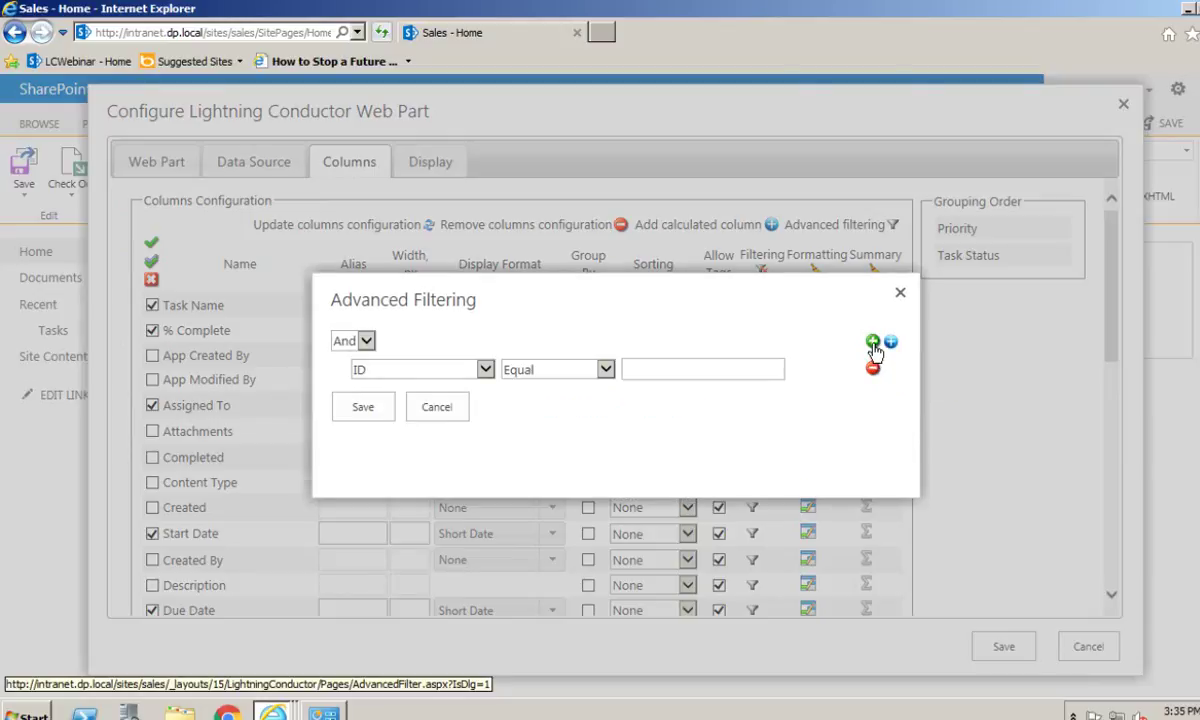
click(872, 342)
click(485, 355)
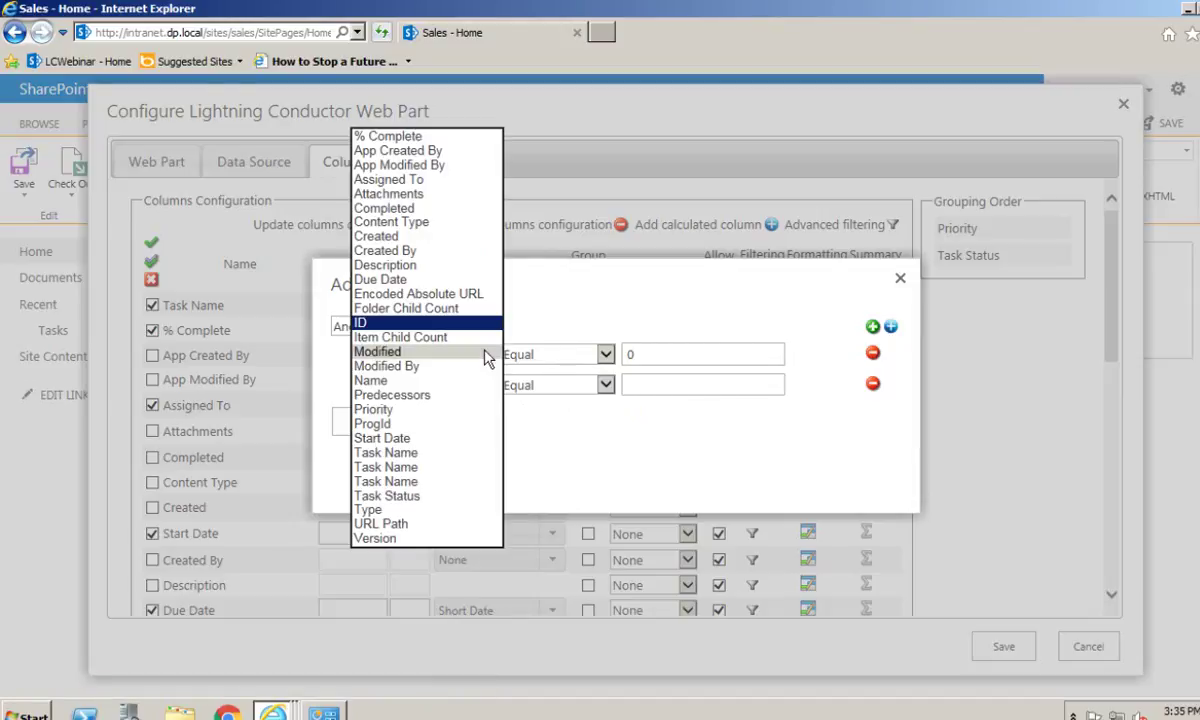
click(452, 424)
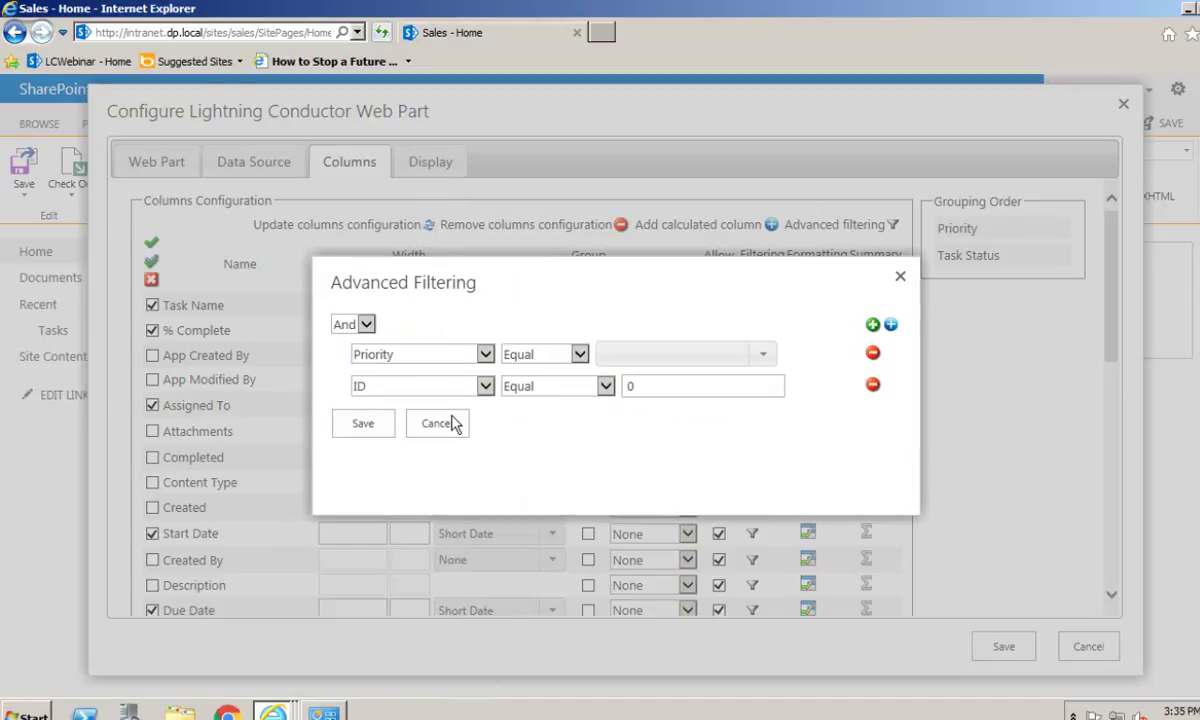
click(768, 362)
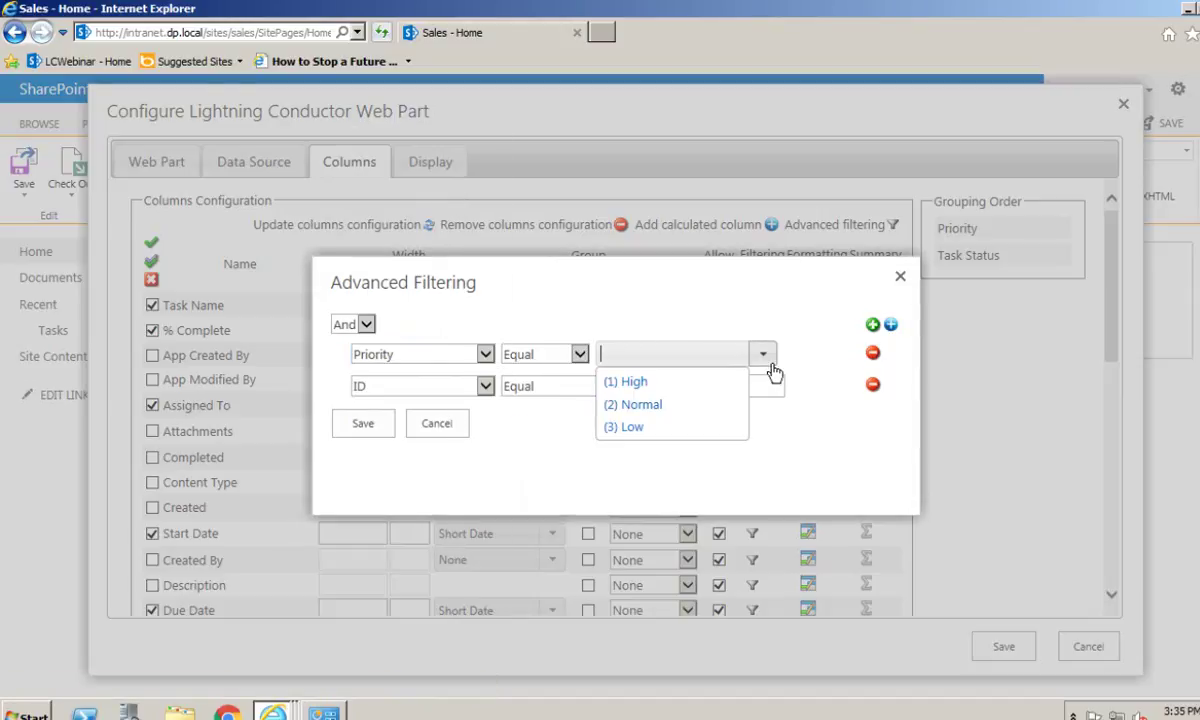
click(700, 383)
- Set the second advanced filter condition to Due Date Equal Today with a days offset of 3
click(485, 386)
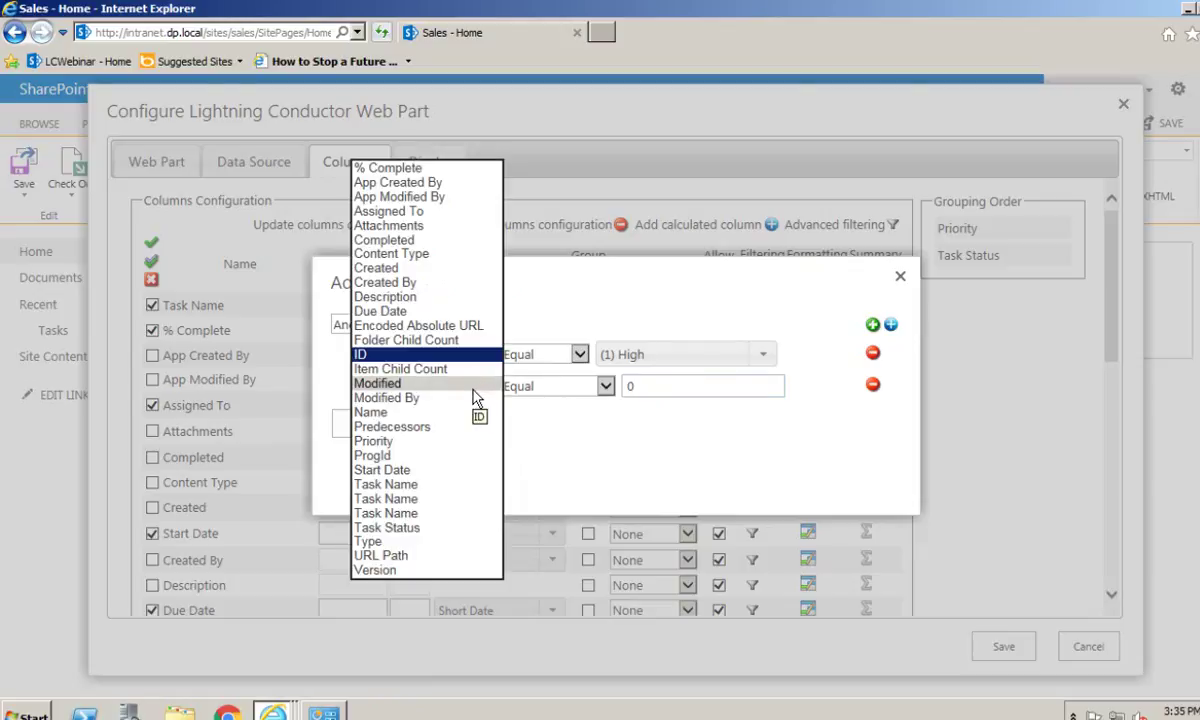
click(430, 310)
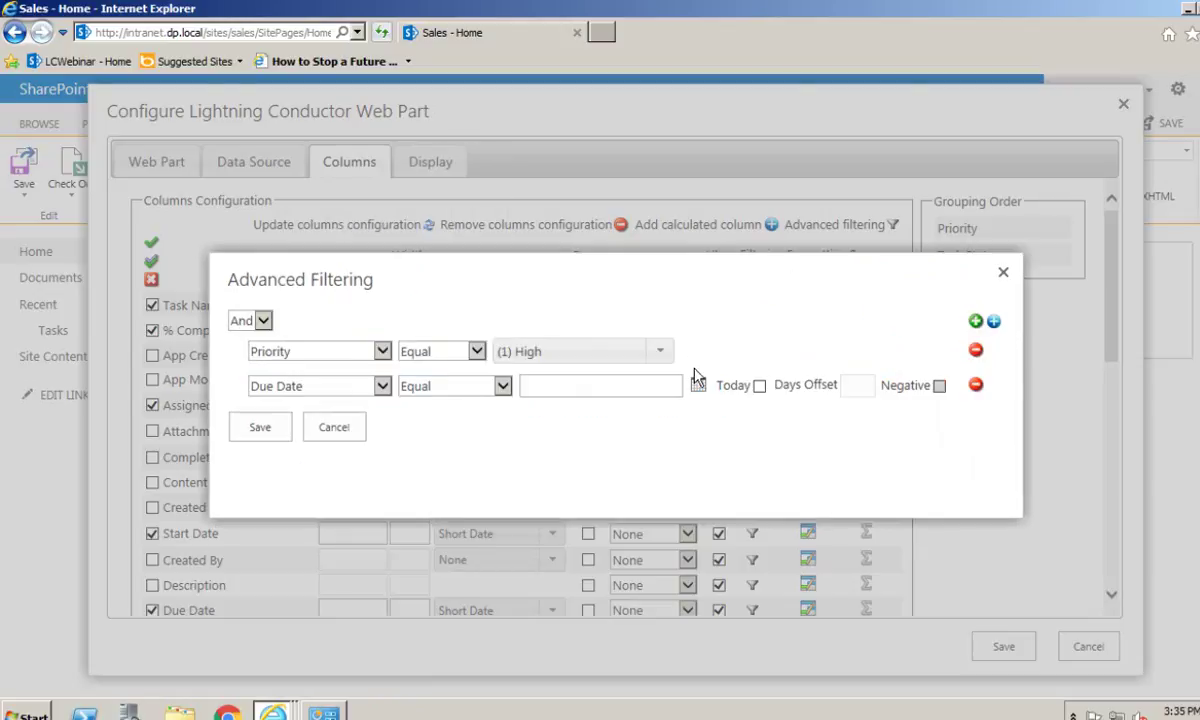
click(760, 387)
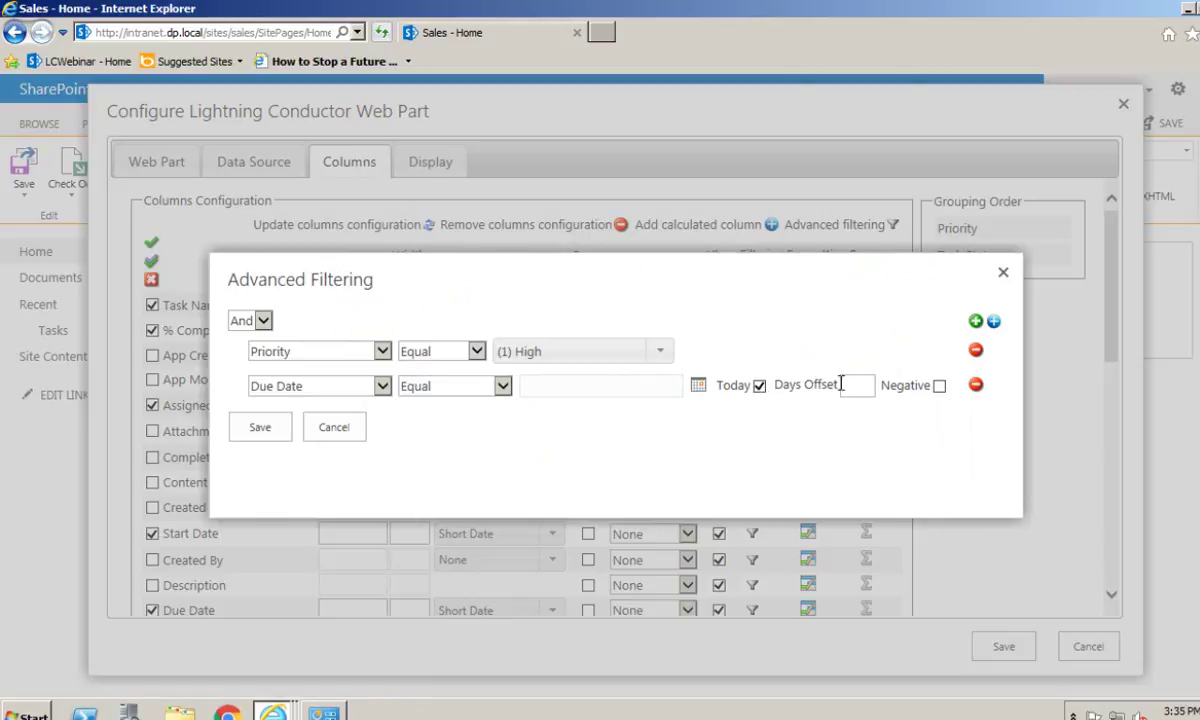
click(864, 387)
text(3)
- Combine the two advanced filter conditions with Or, then cancel the advanced filter
click(263, 321)
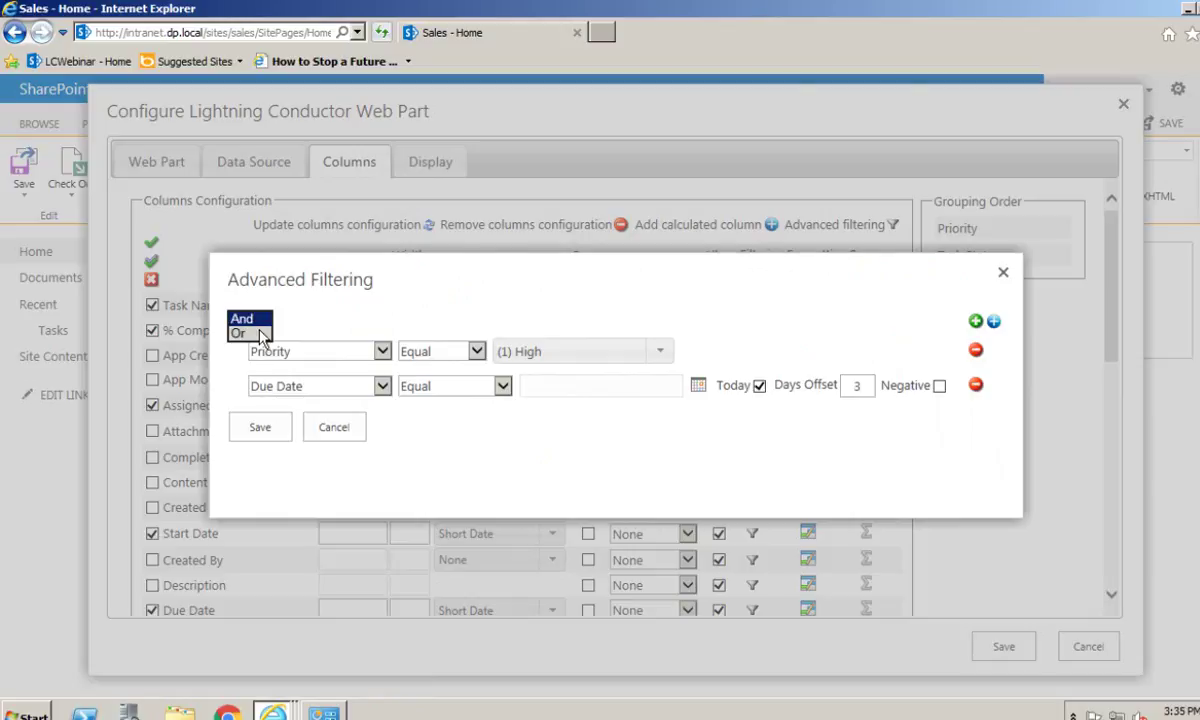
click(238, 337)
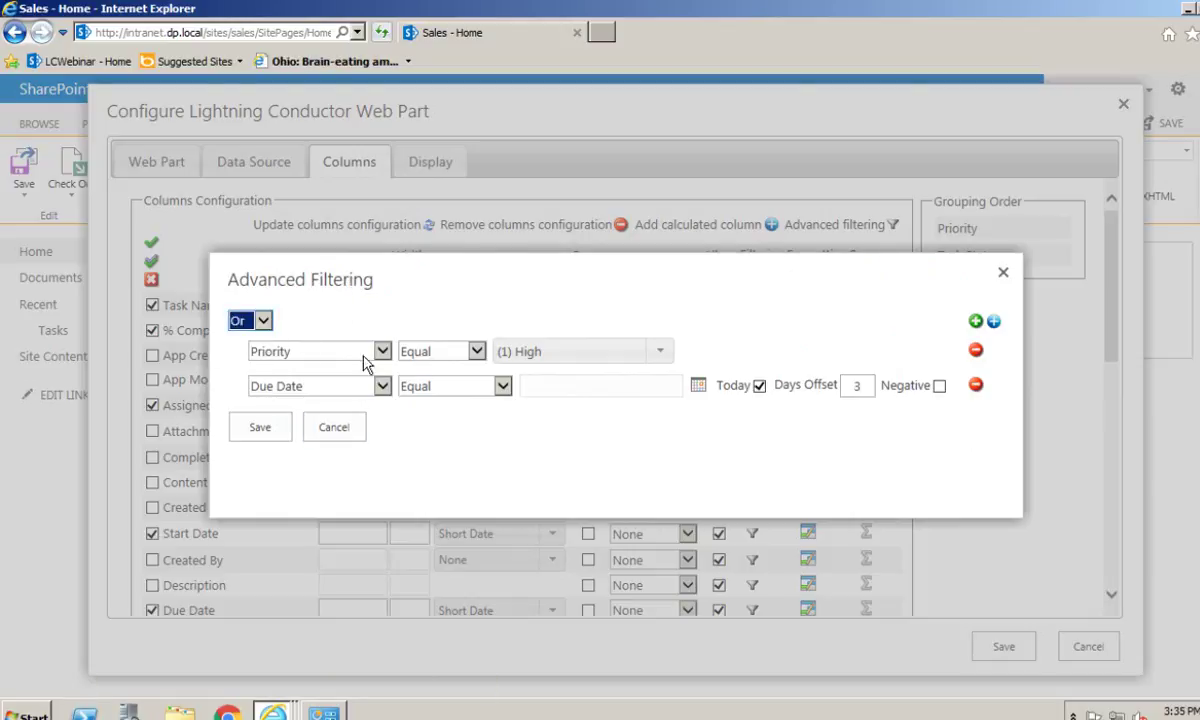
click(349, 437)
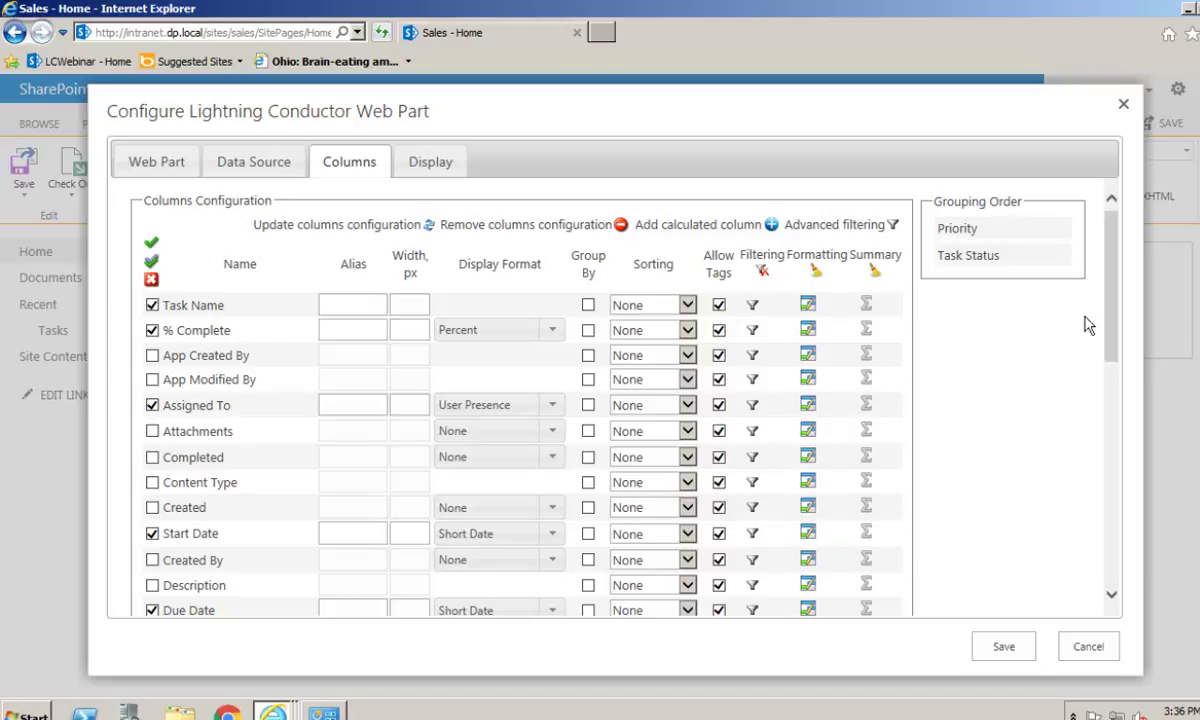
- Include the Completed column in the rolled-up task columns
drag(1120, 308, 1119, 350)
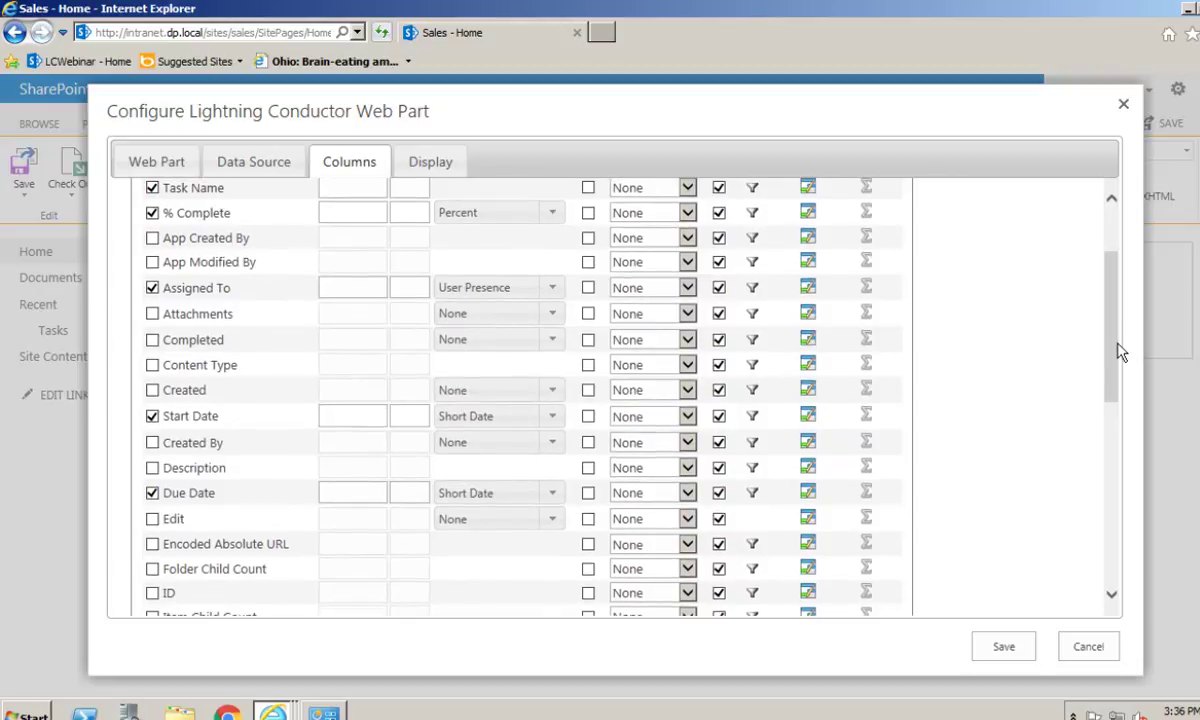
mouse_move(181, 345)
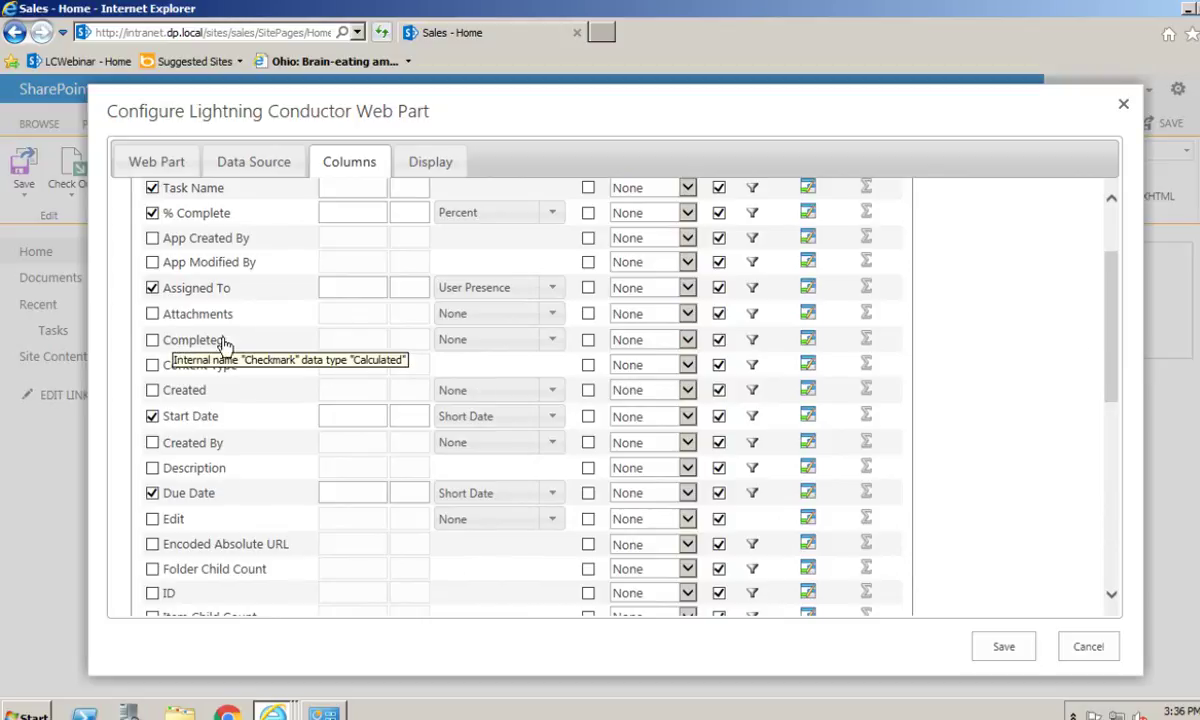
click(152, 341)
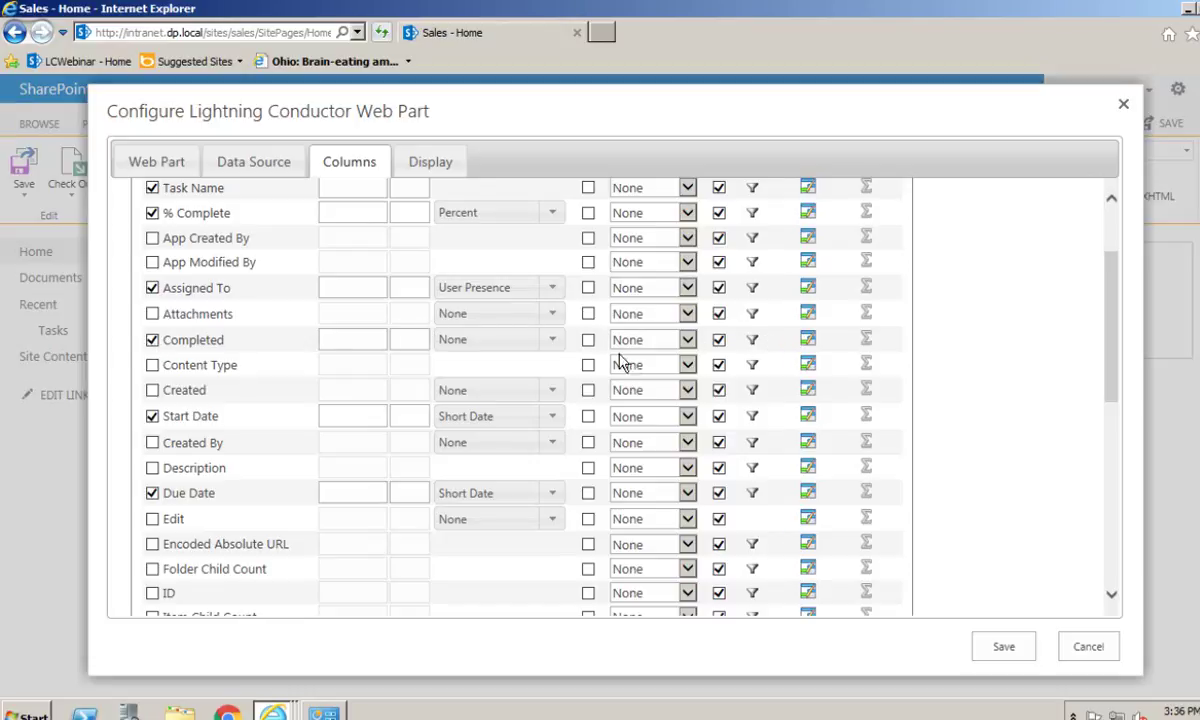
- Add conditional formatting on Completed that gives the entire row back color B9FFAF and bold text when Completed equals checked
click(808, 340)
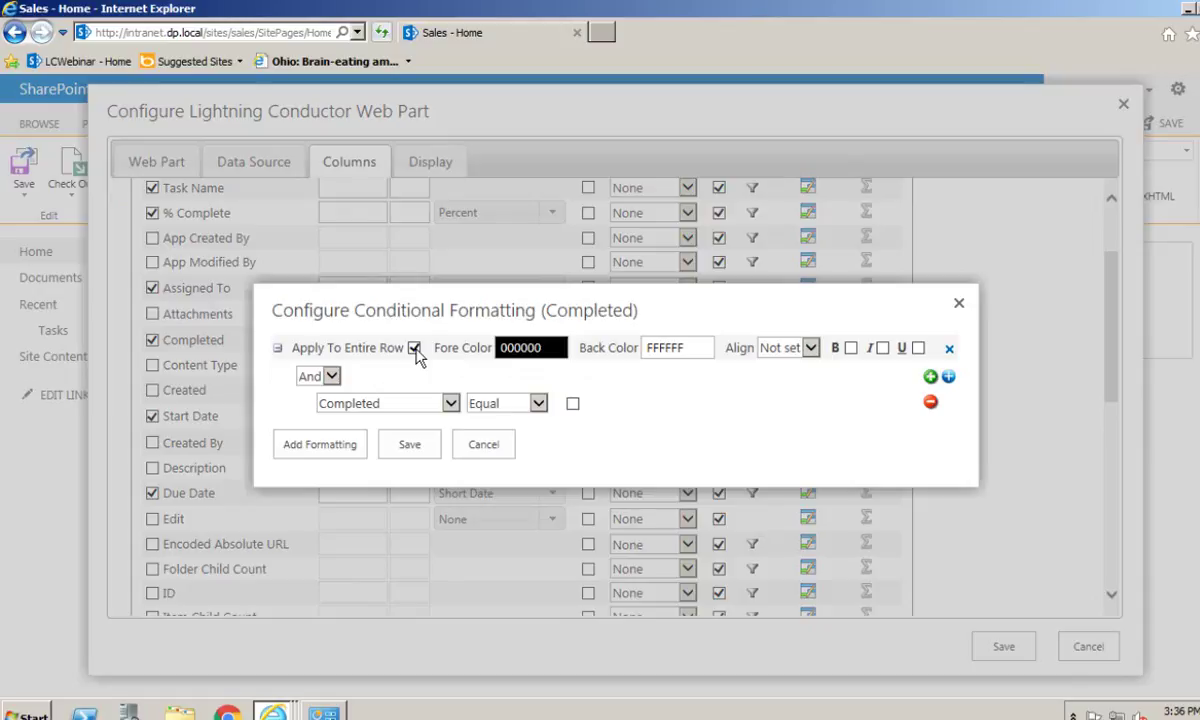
click(692, 350)
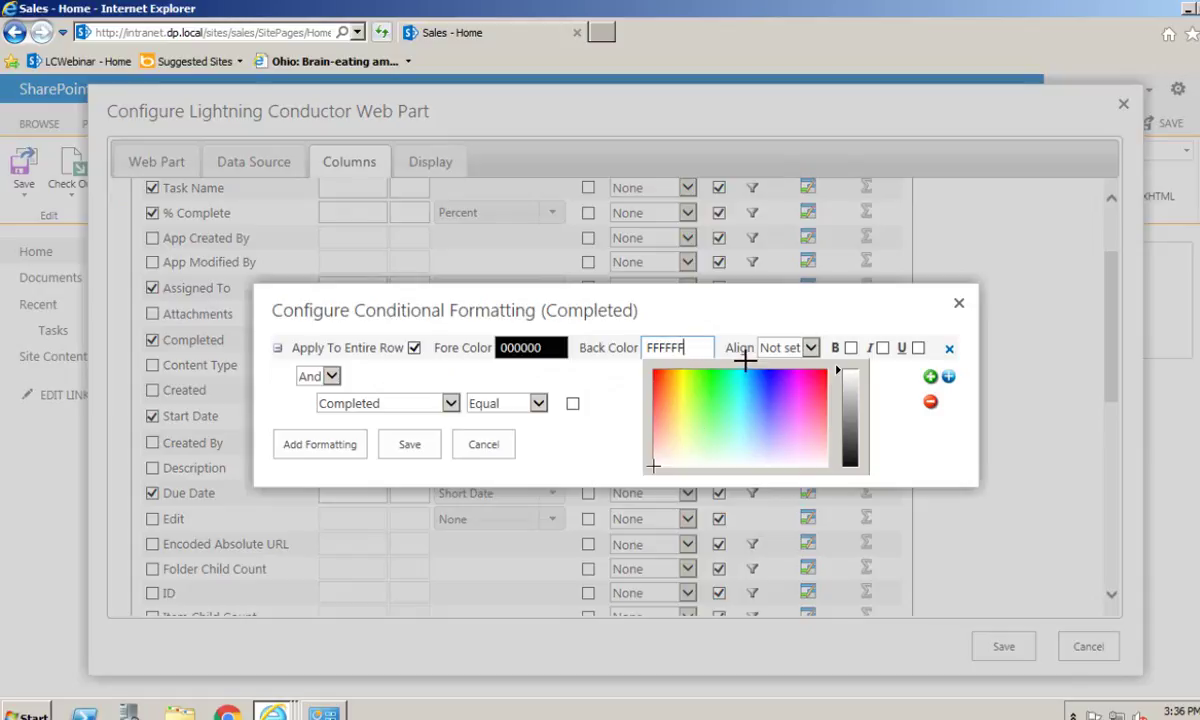
click(745, 441)
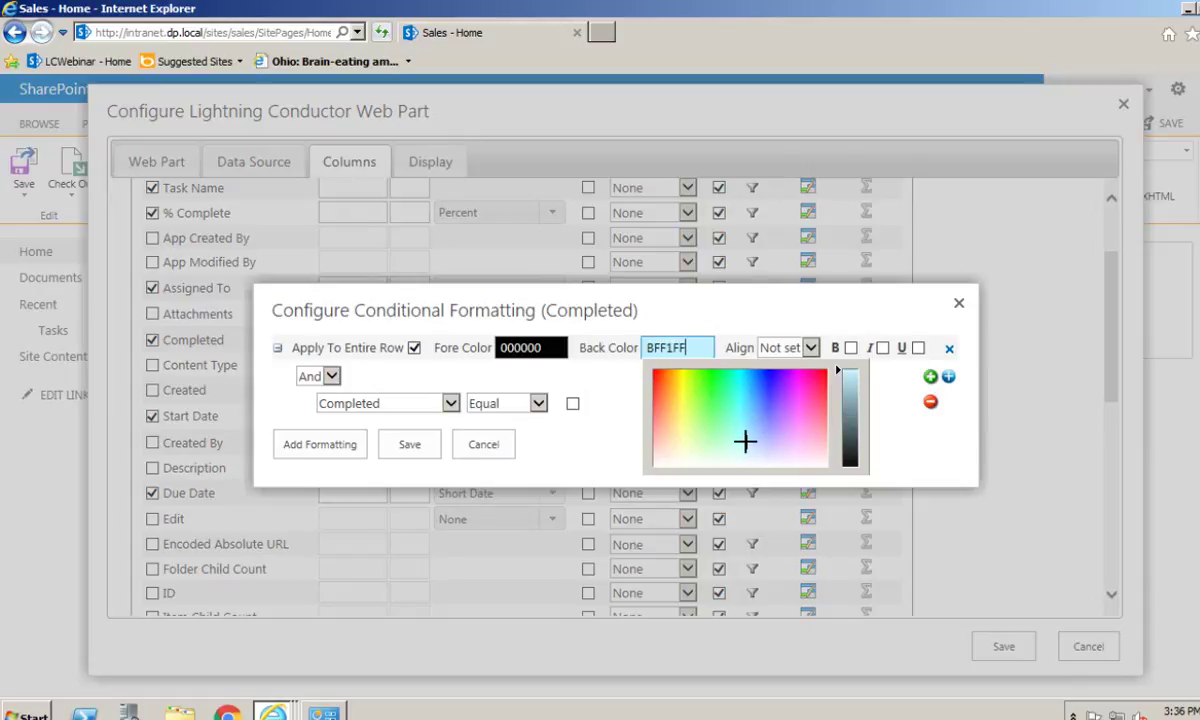
drag(745, 441, 707, 431)
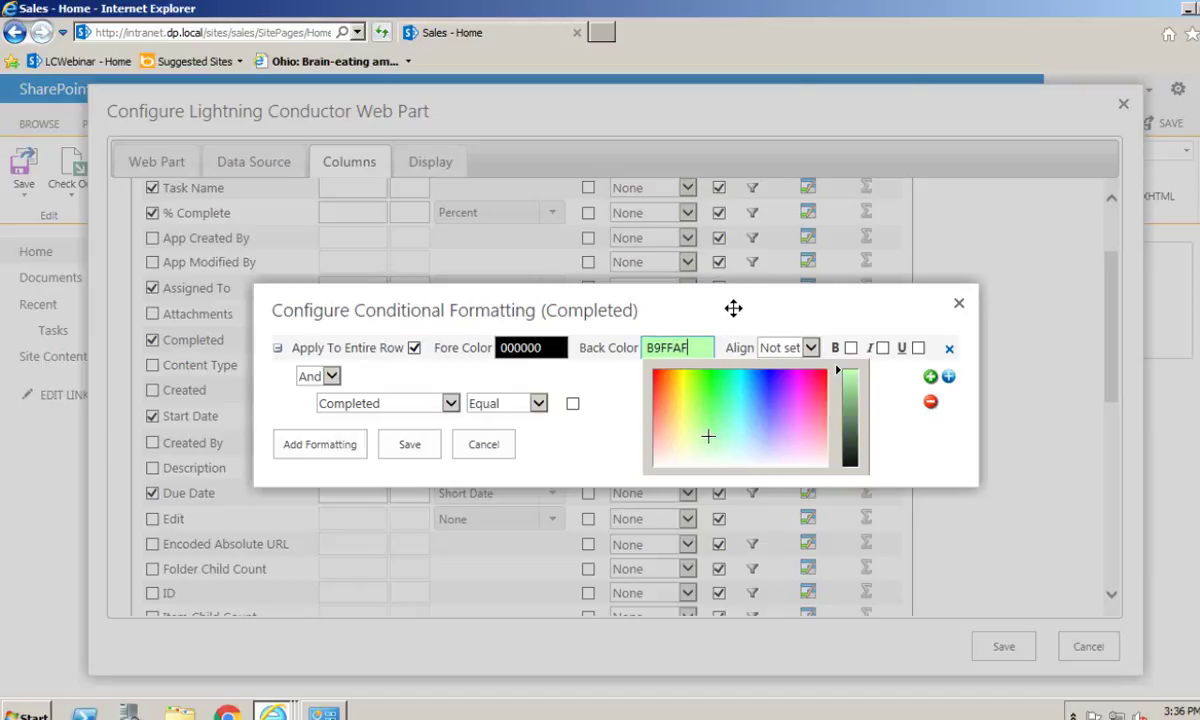
click(690, 292)
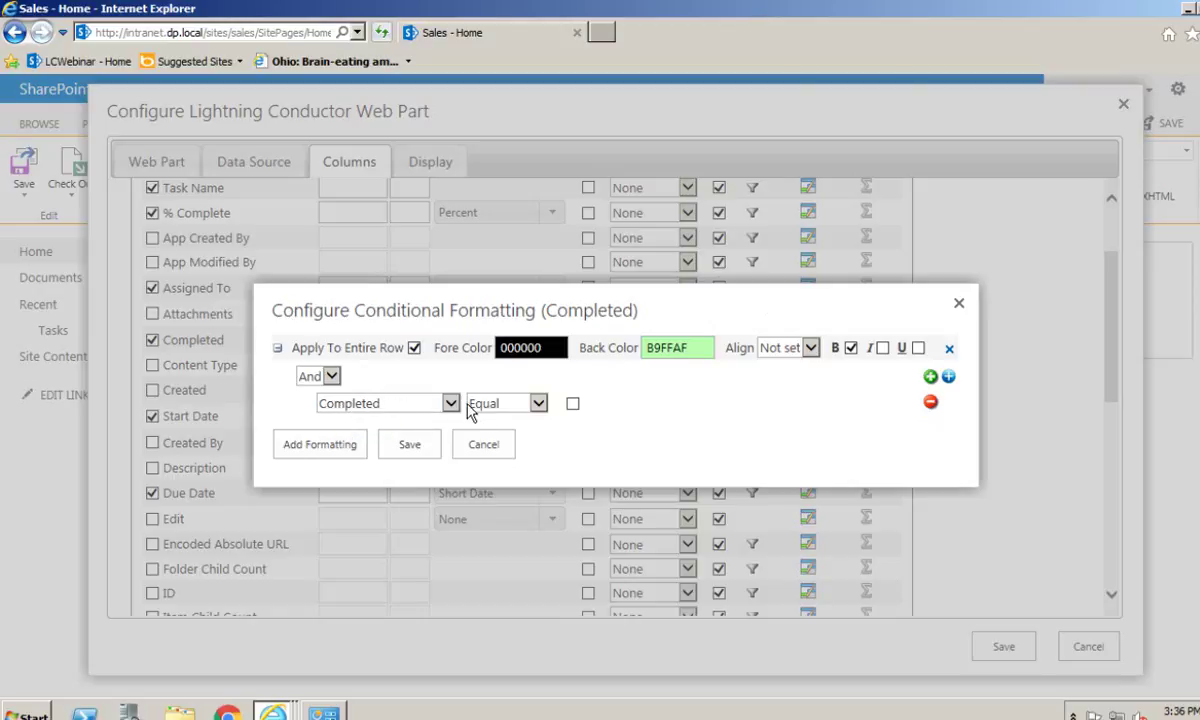
click(573, 404)
- Add a second formatting rule, delete it again, and save the conditional formatting for Completed
click(337, 448)
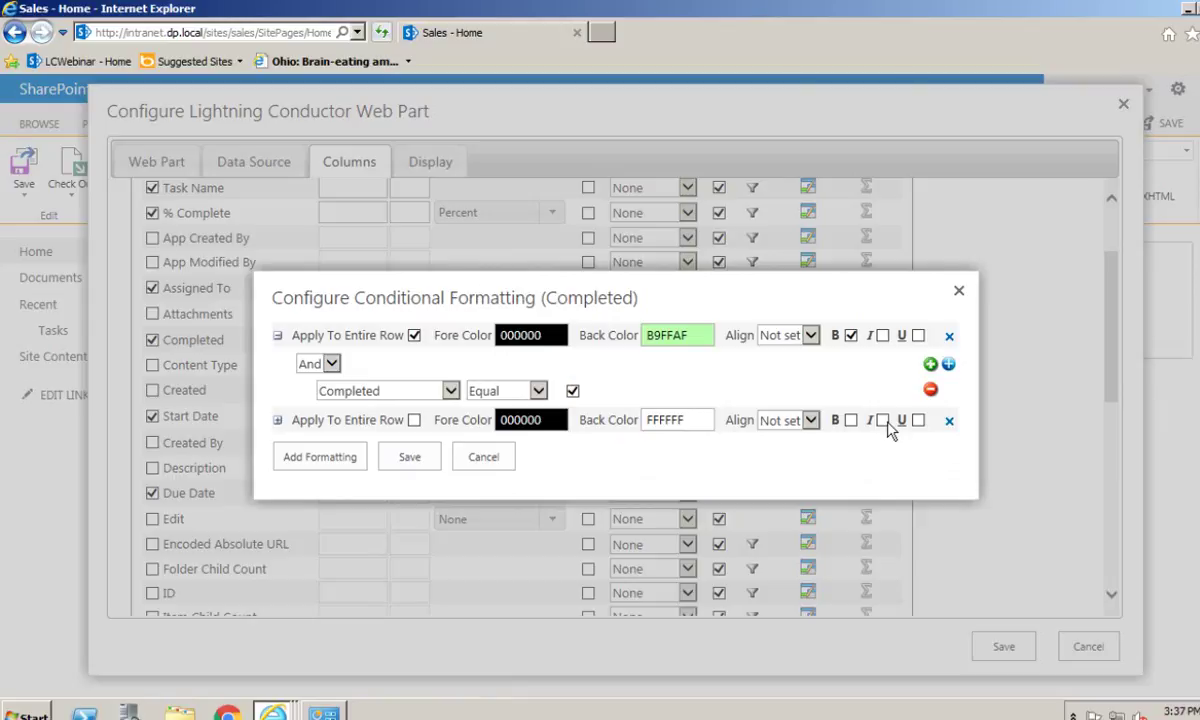
click(949, 422)
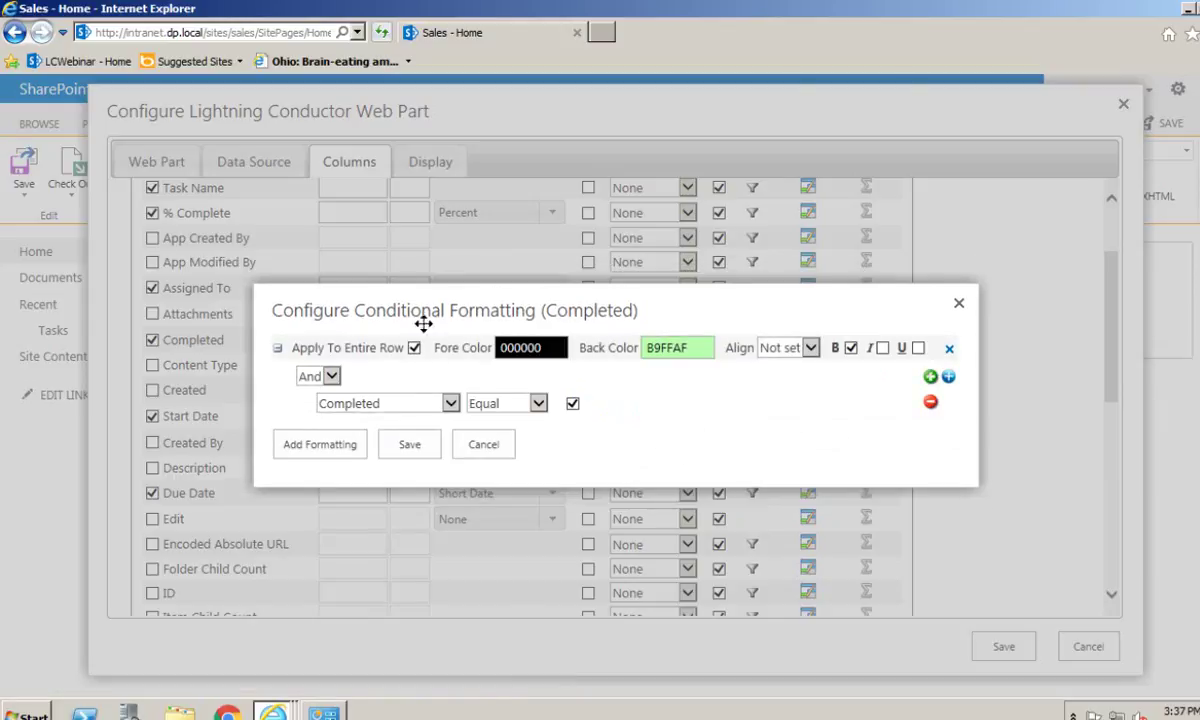
click(410, 448)
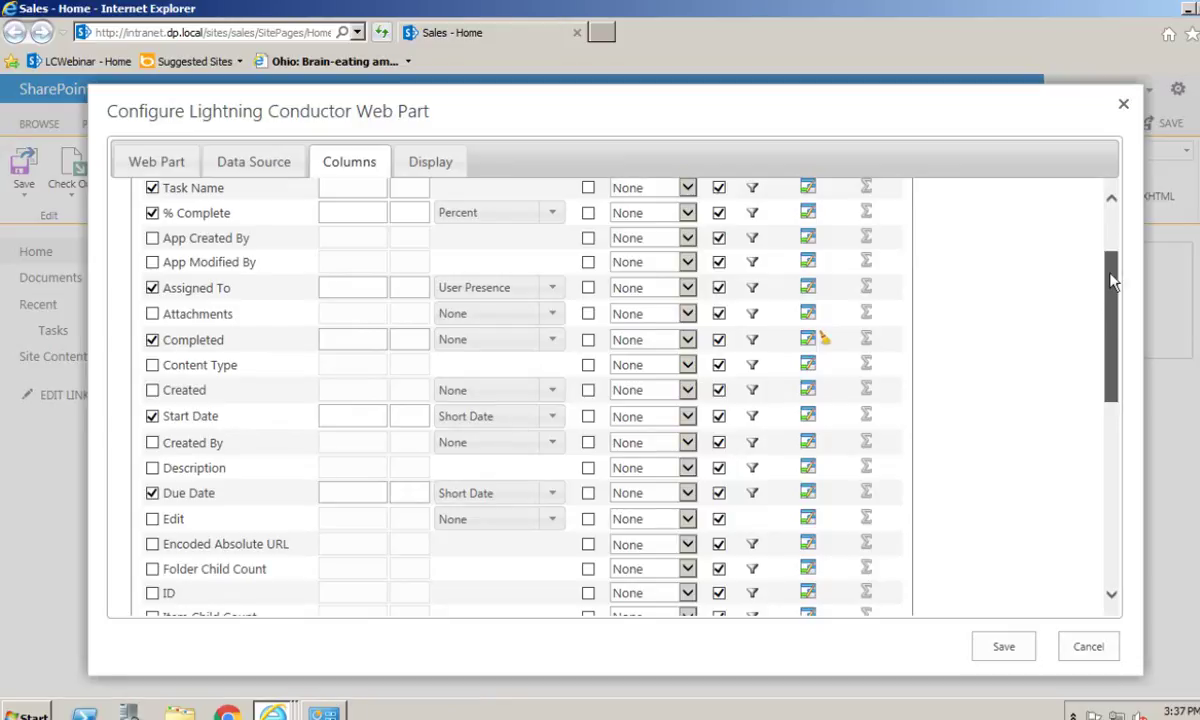
scroll(1110, 313, up, 2)
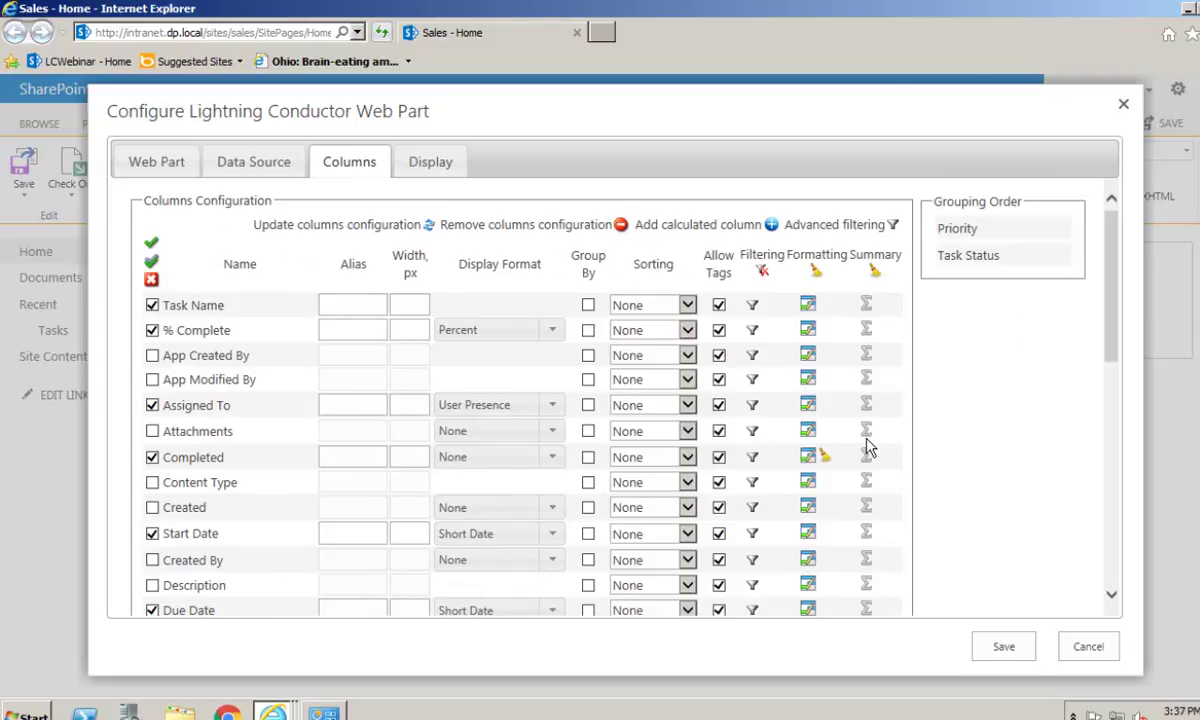
- Set the web part to show 50 items per page and display "No tasks for you today!" when no items are rolled up
click(421, 177)
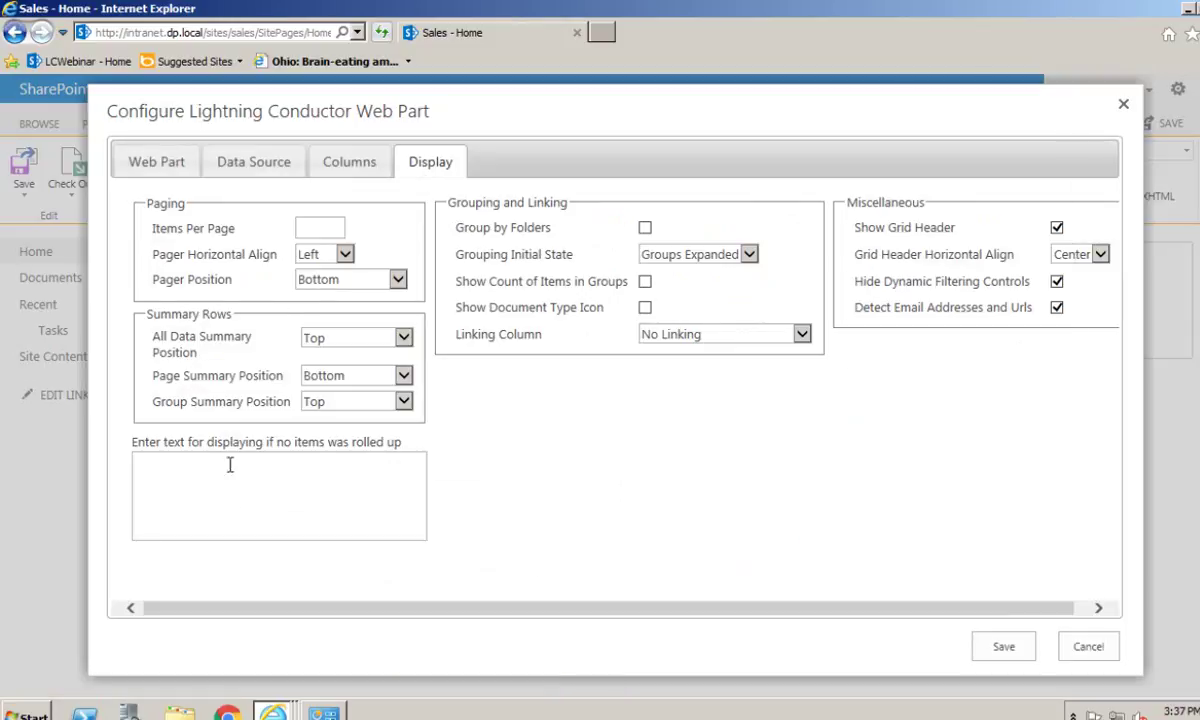
click(318, 227)
text(50)
click(533, 457)
text(No tasks for you today!)
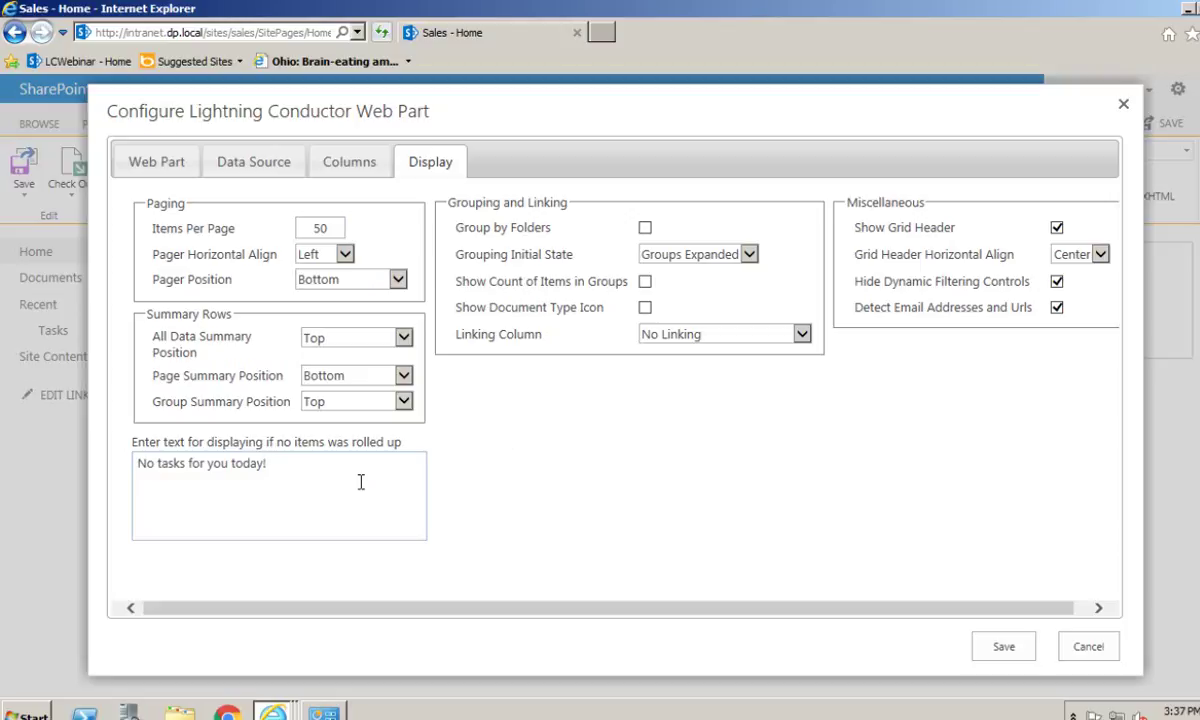
- Make Task Name [LinkTitle] the linking column, stop hiding the dynamic filtering controls, and save the web part configuration and page
click(802, 334)
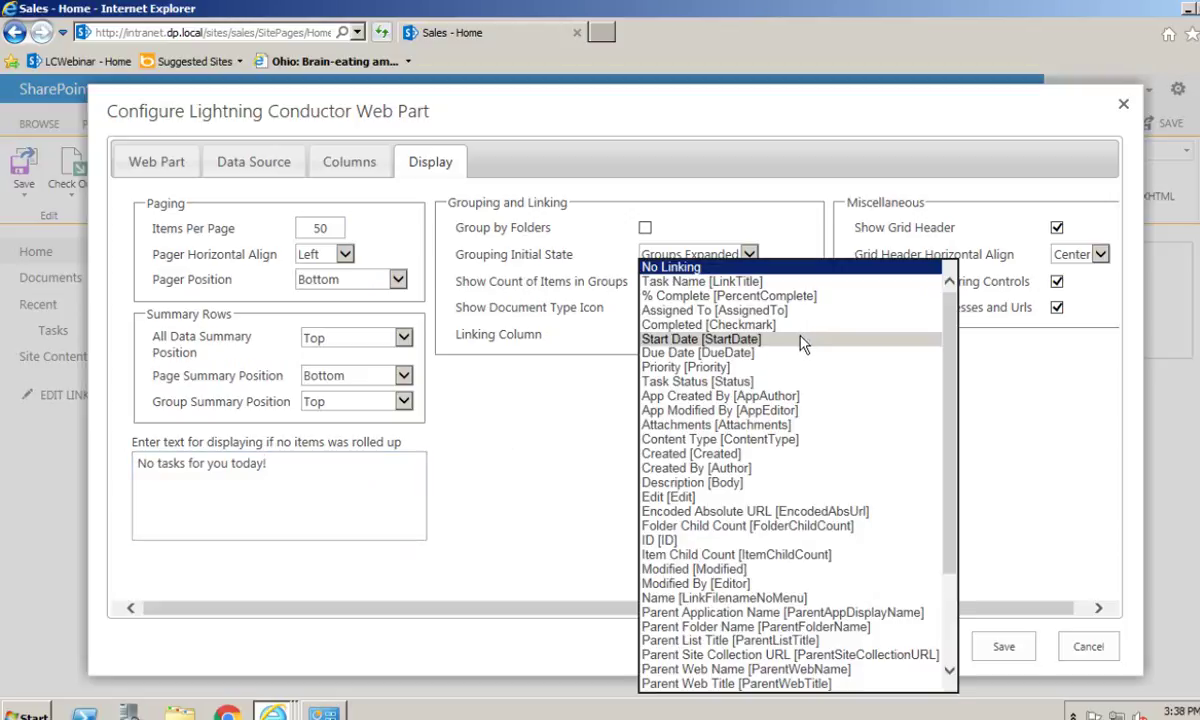
click(683, 283)
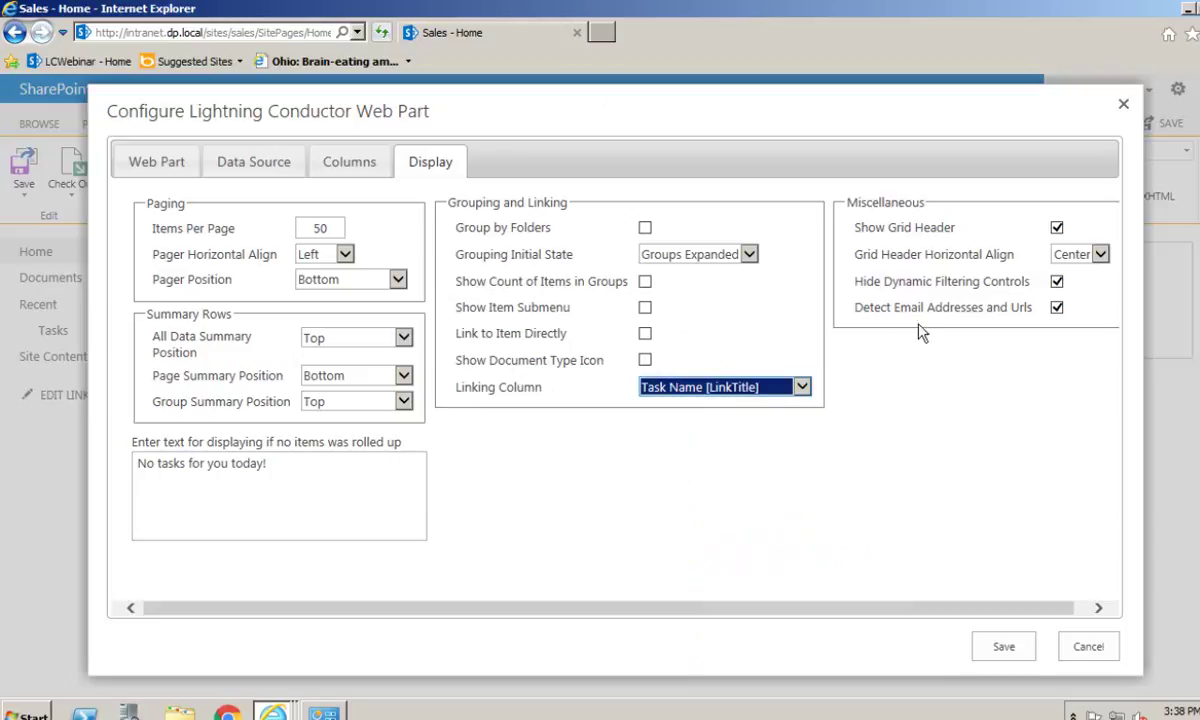
click(1057, 281)
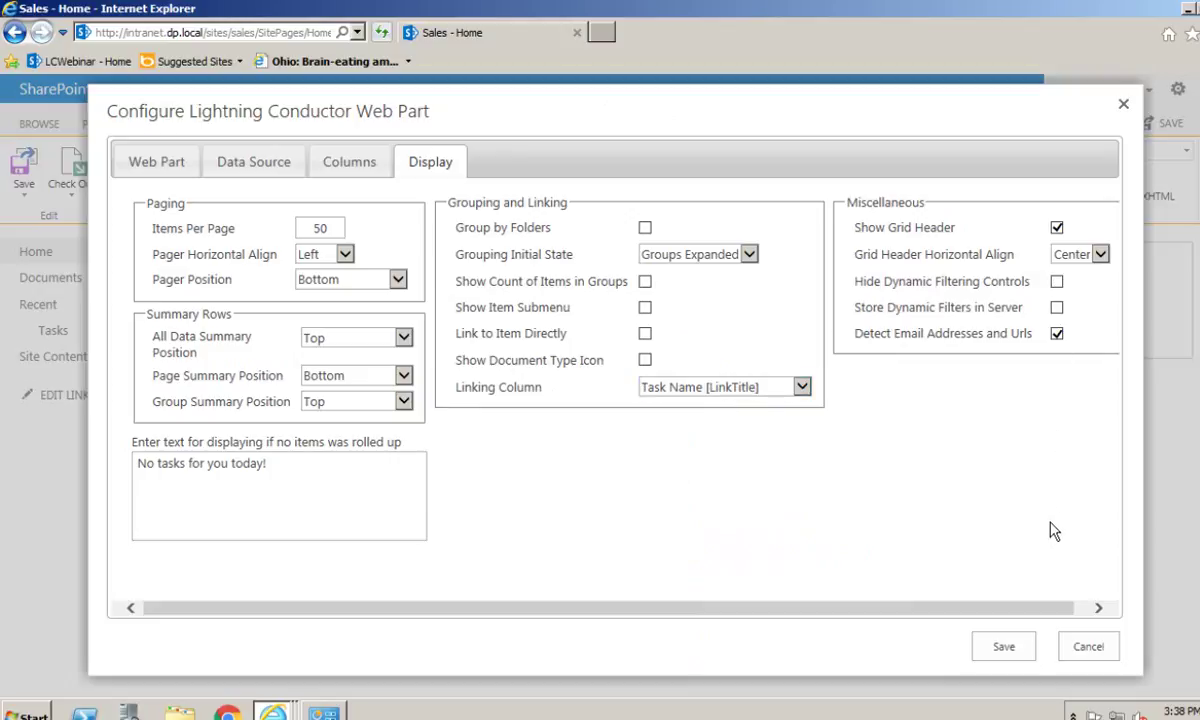
click(1004, 647)
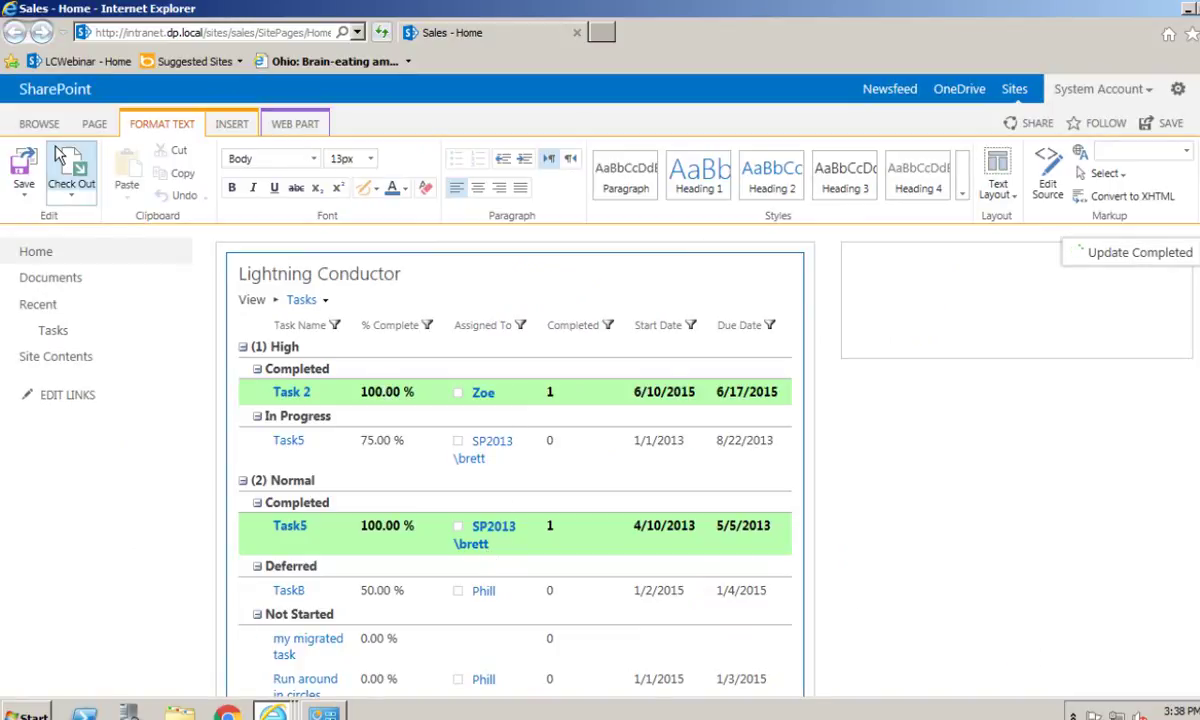
click(27, 166)
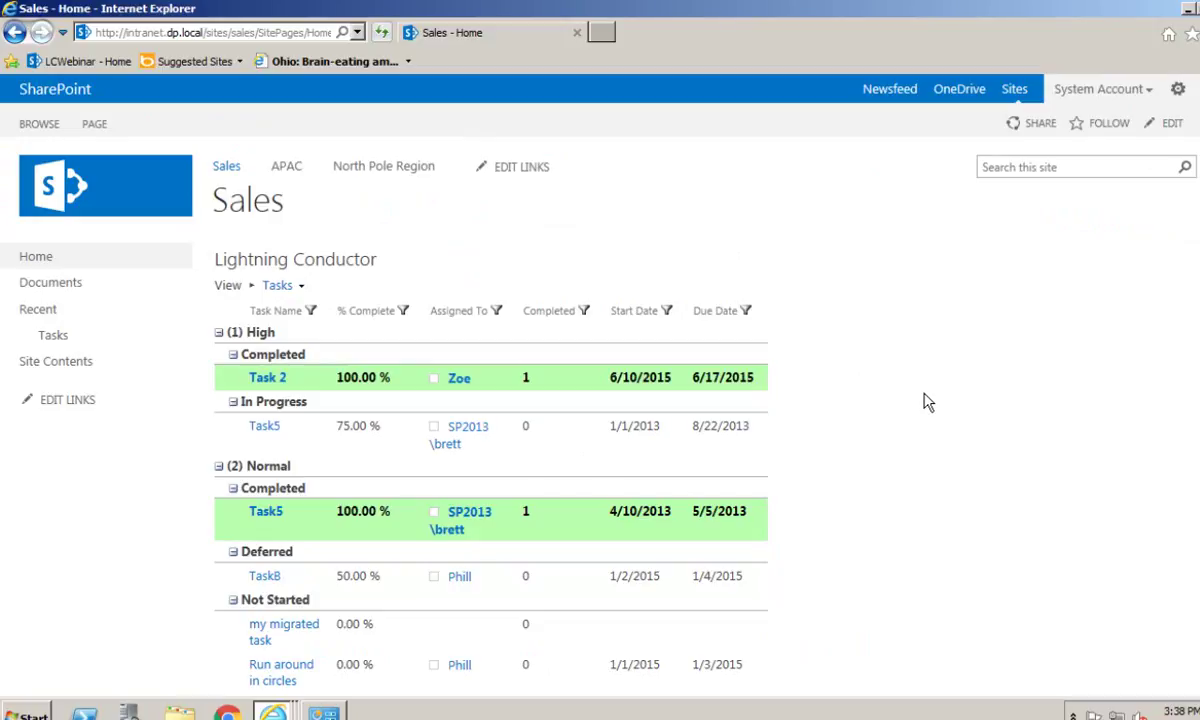
- Examine the whole rolled-up task list and the full details of the high-priority, in-progress Task5
scroll(924, 401, down, 2)
scroll(927, 402, up, 1)
scroll(924, 401, up, 1)
scroll(420, 561, down, 1)
scroll(420, 561, down, 5)
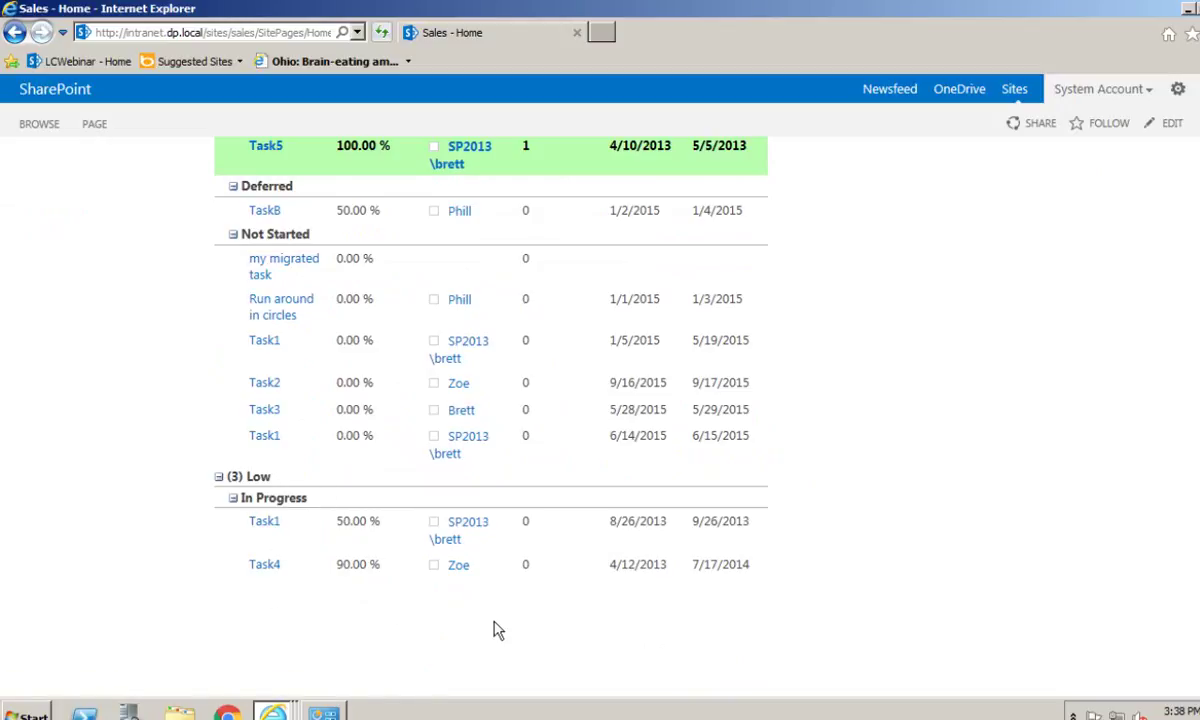
scroll(943, 222, up, 6)
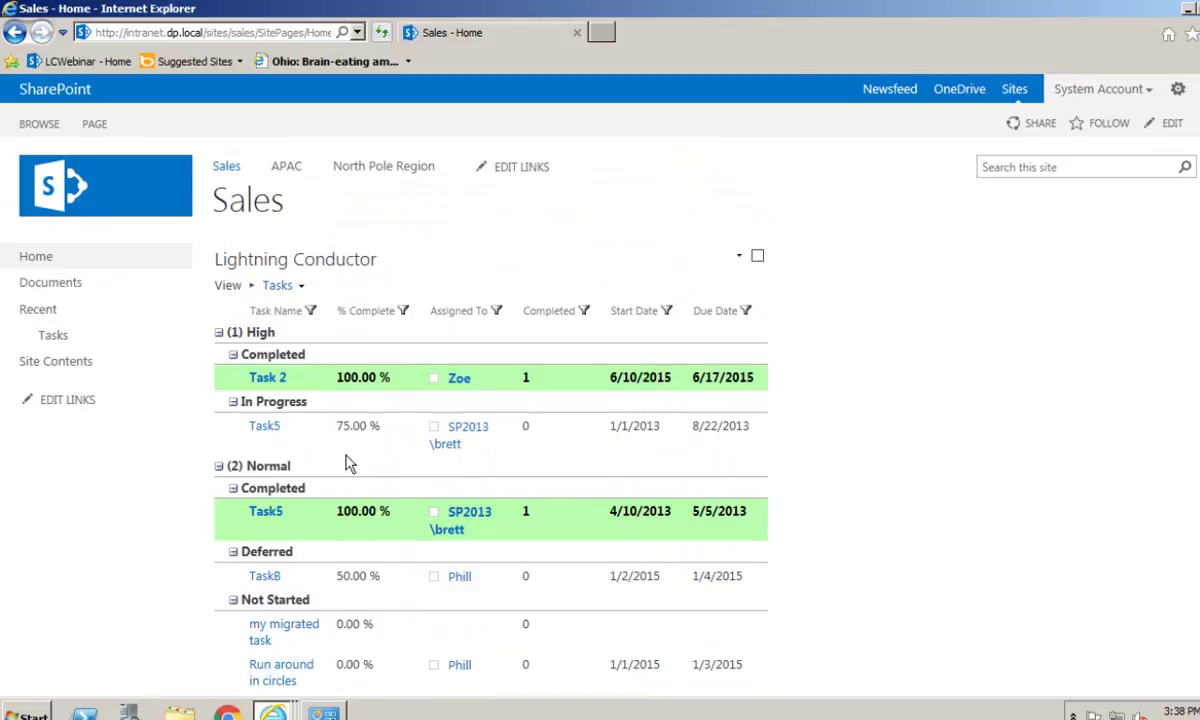
click(266, 428)
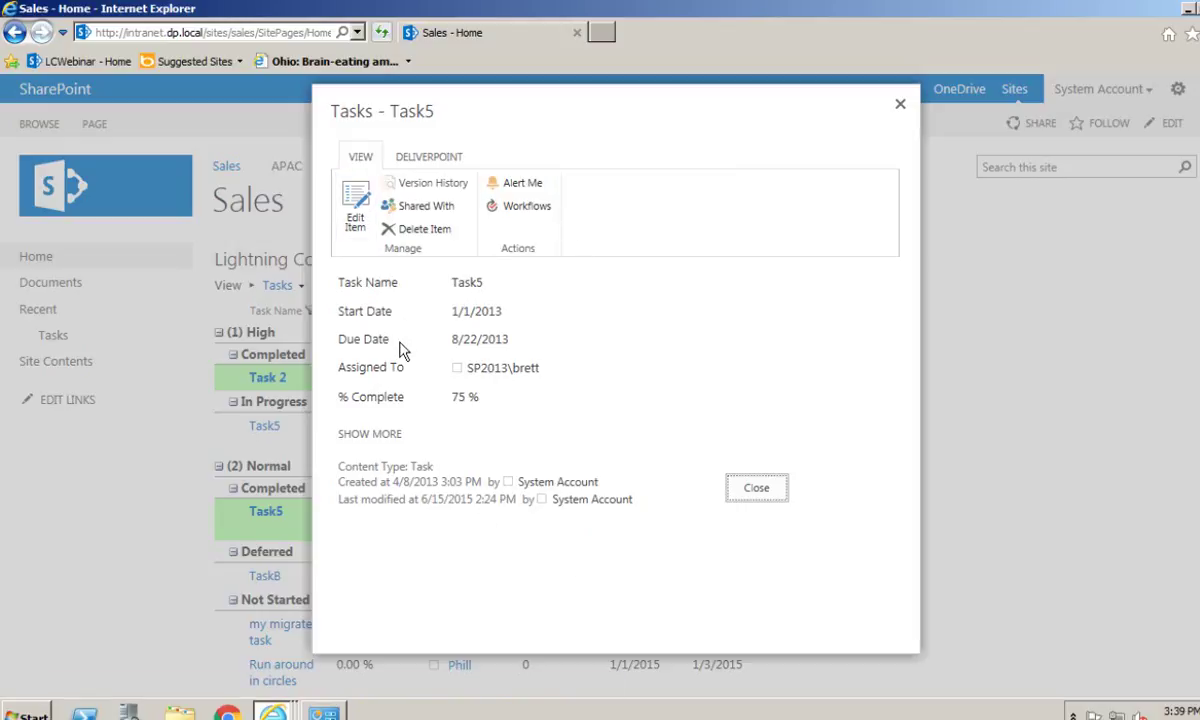
click(360, 434)
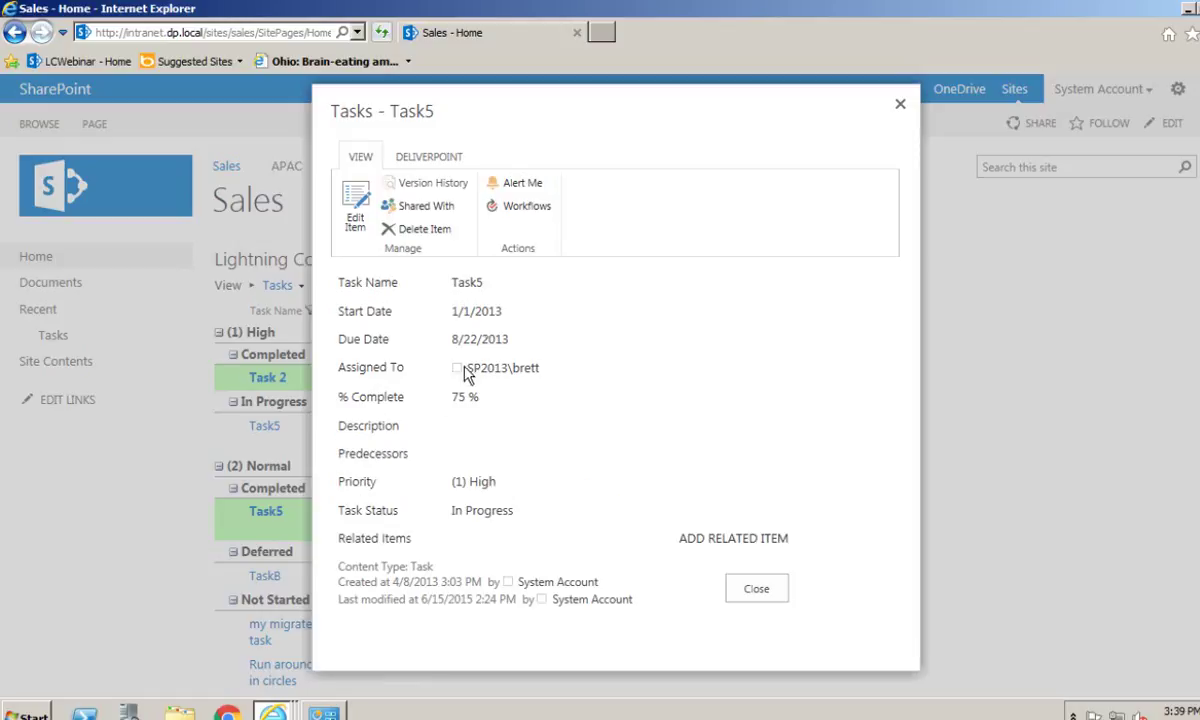
- Edit the high-priority Task5, replace the person in Assigned To with another user, and save the task
click(357, 205)
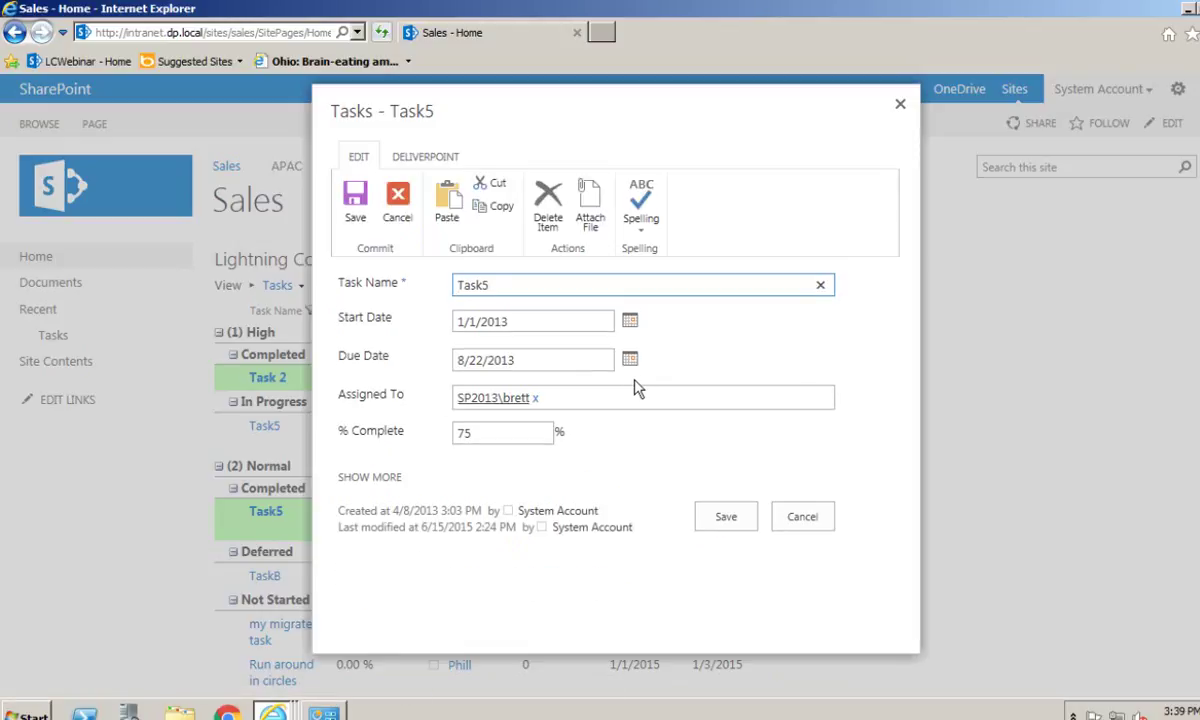
click(537, 399)
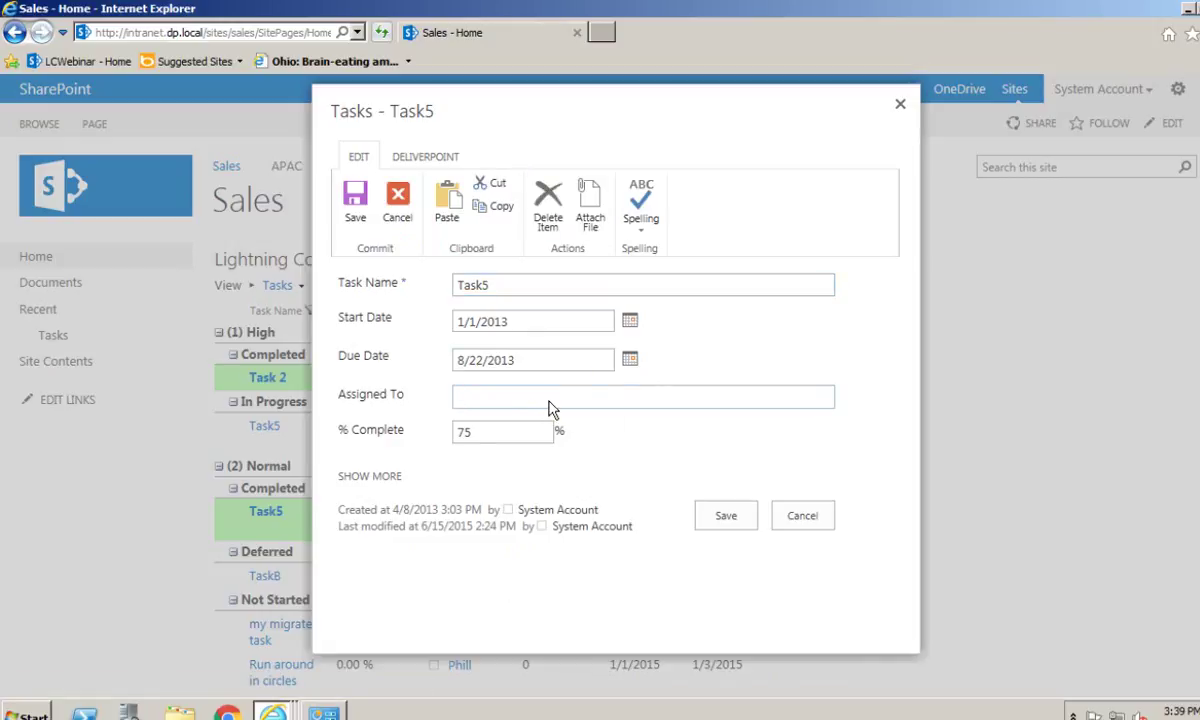
text(dp\zoe)
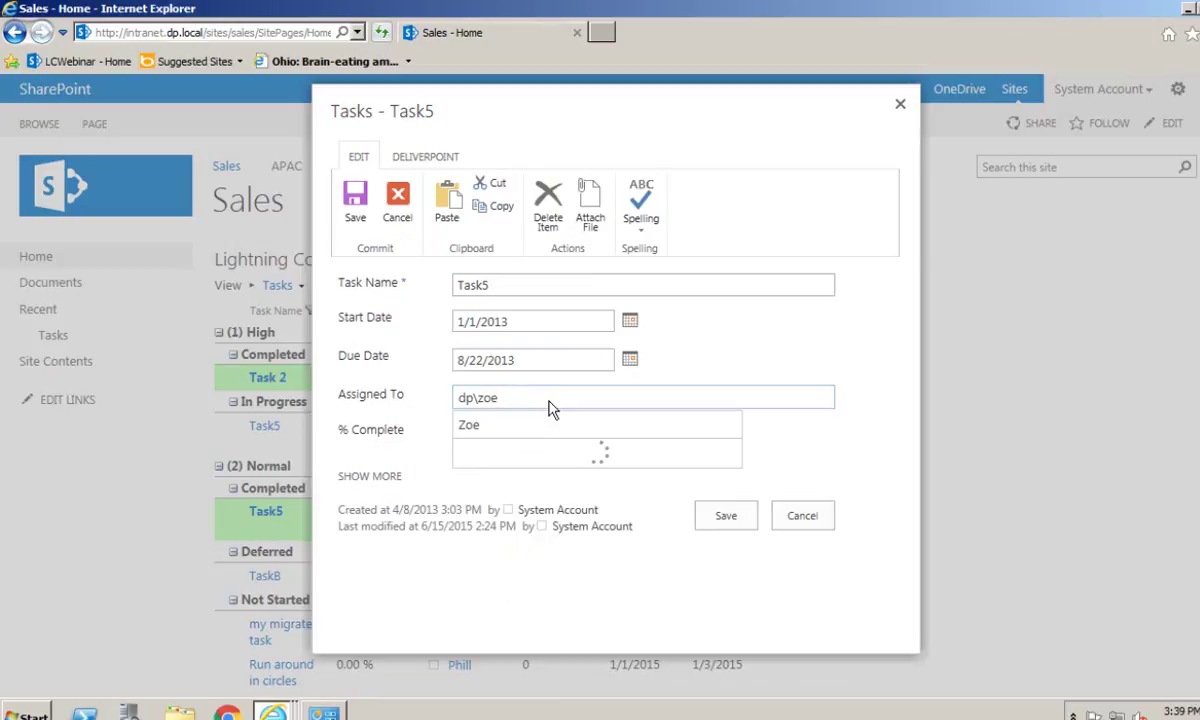
click(553, 424)
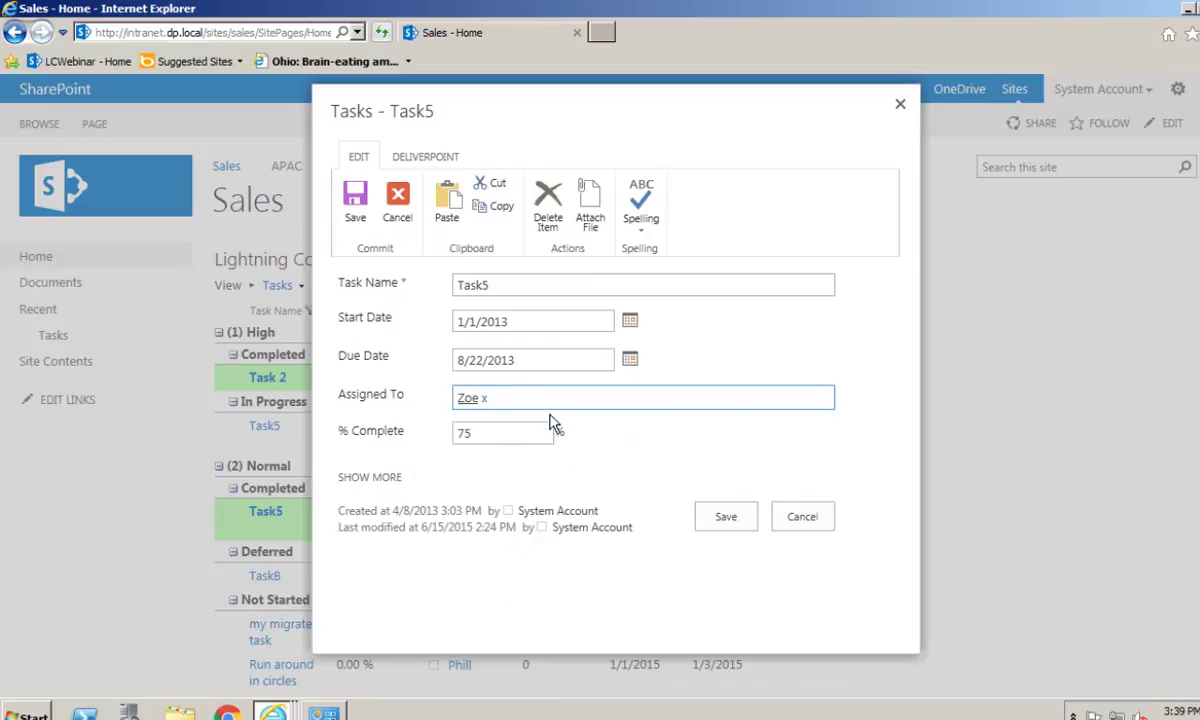
click(727, 522)
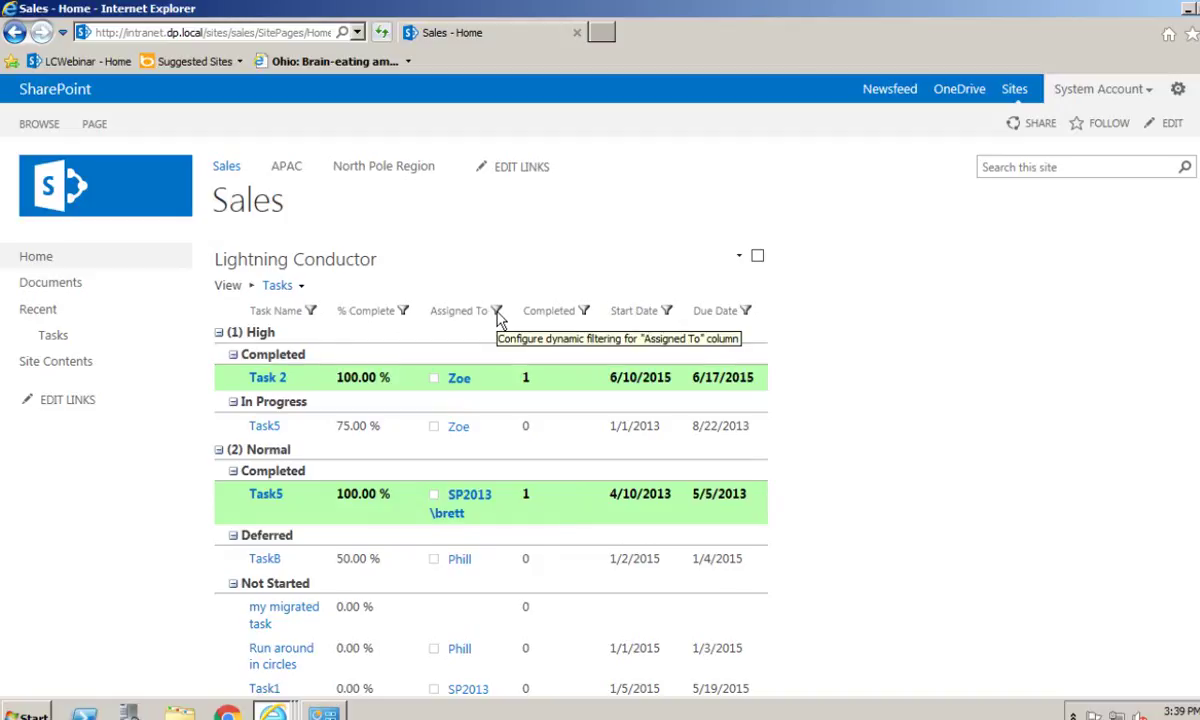
- Apply a dynamic filter of Completed equal to checked to the rolled-up tasks and remove that filter again
click(586, 312)
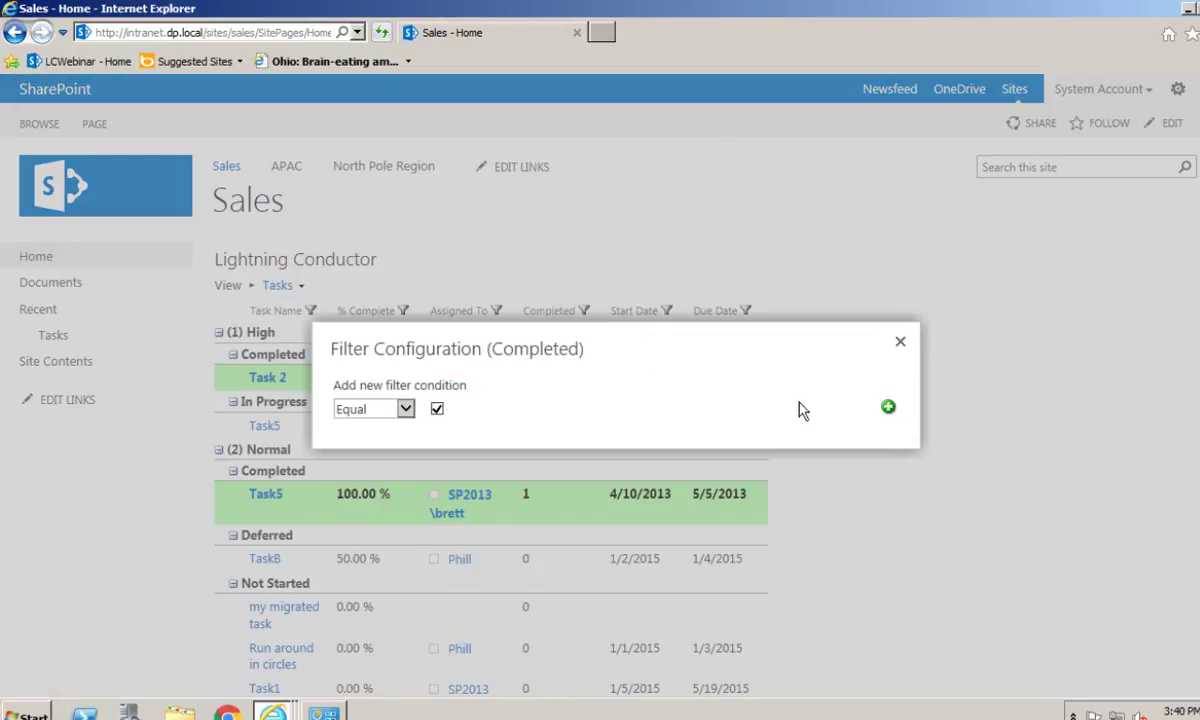
click(888, 406)
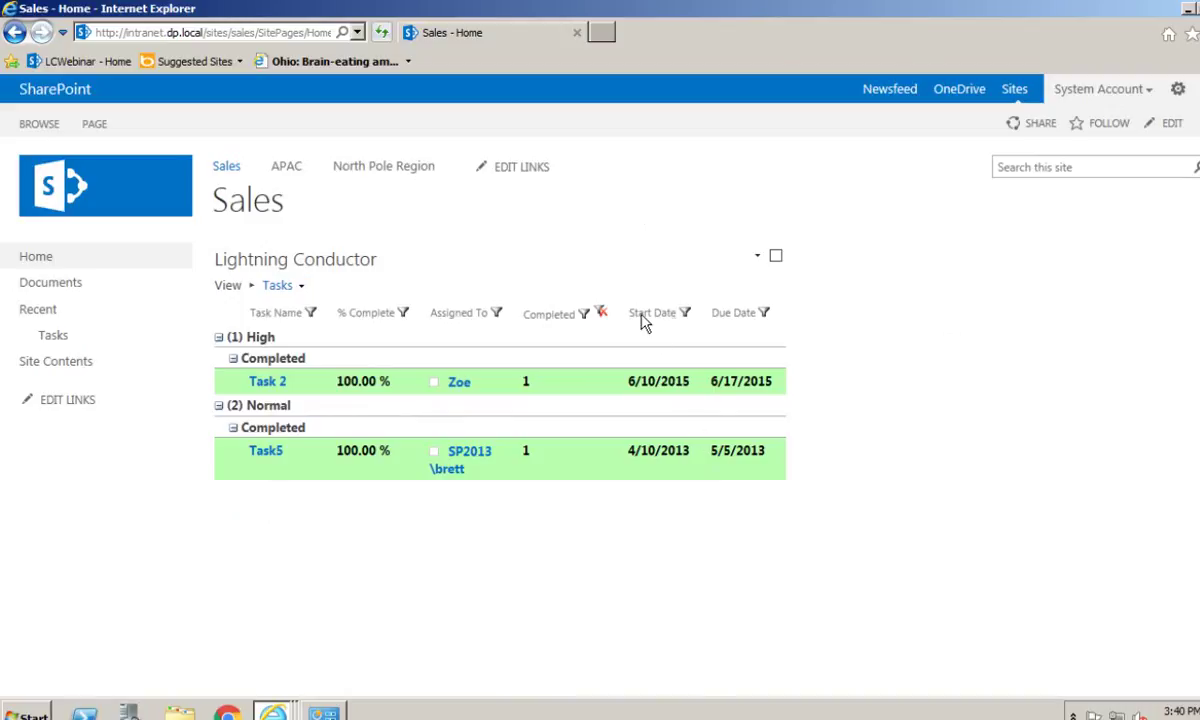
click(602, 314)
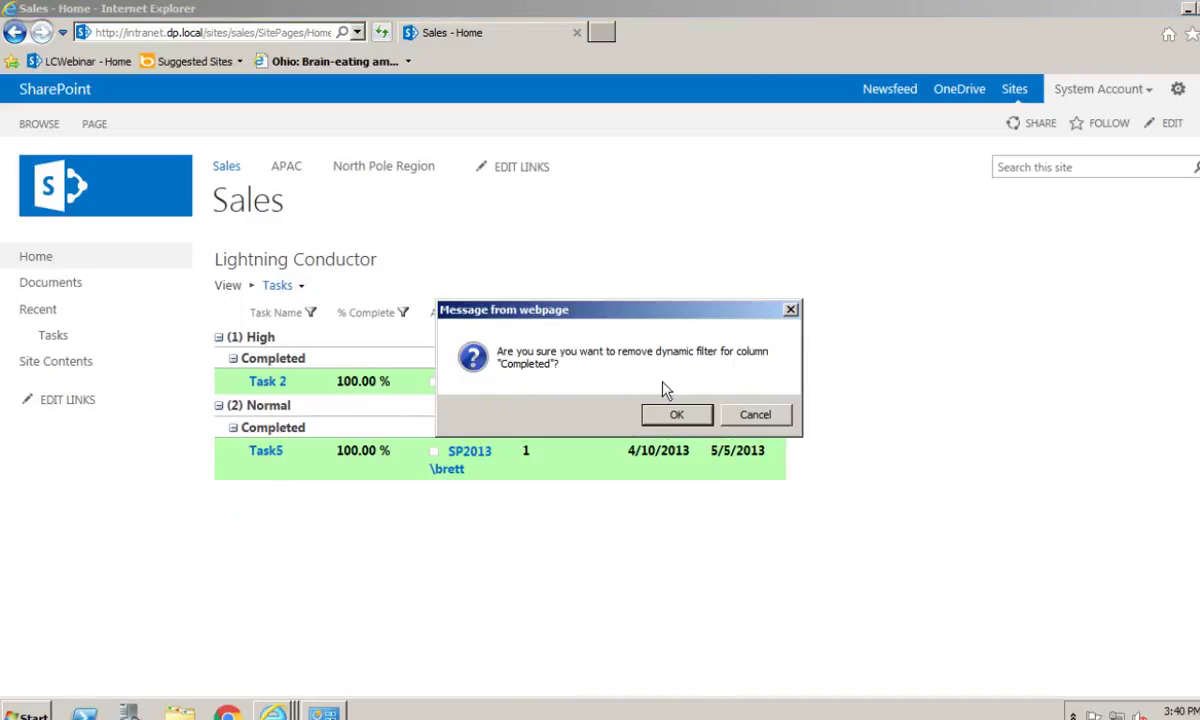
click(673, 414)
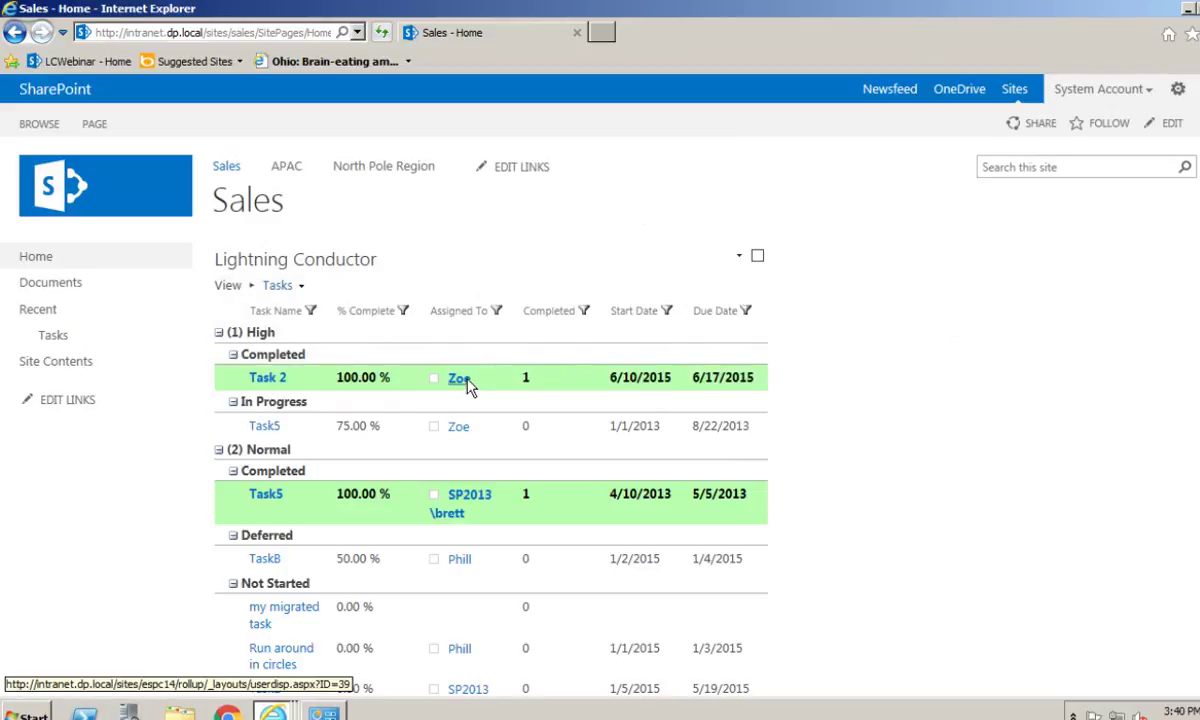
click(301, 286)
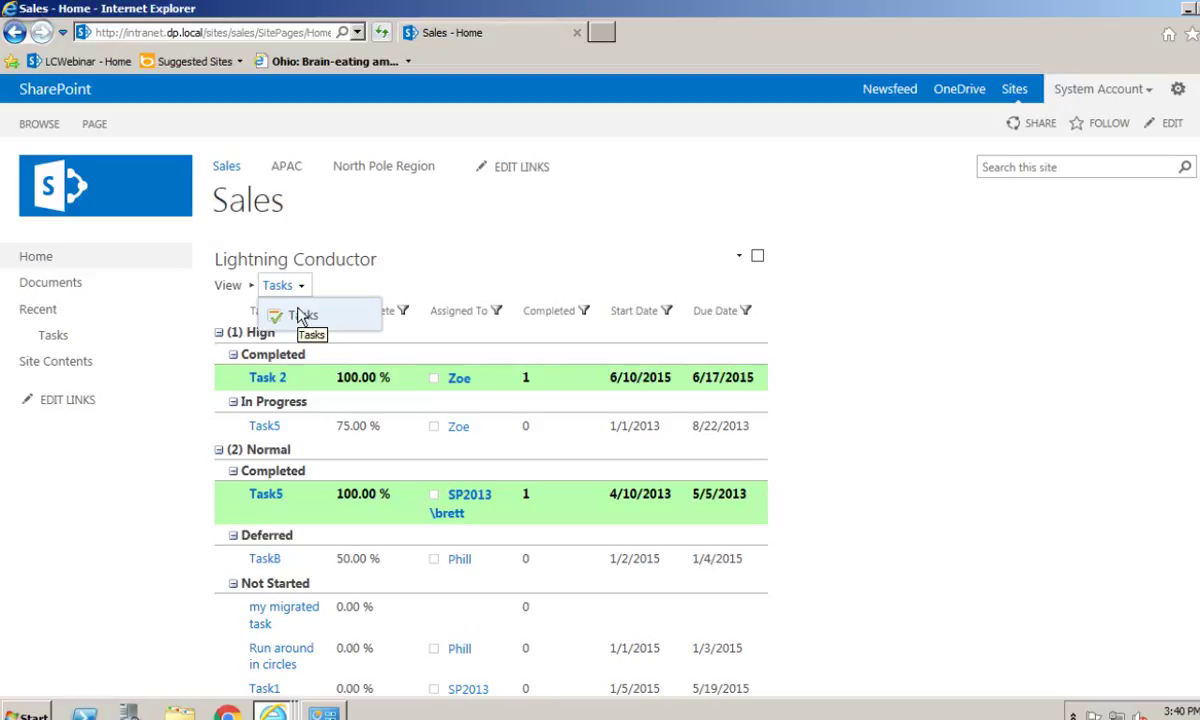
click(660, 226)
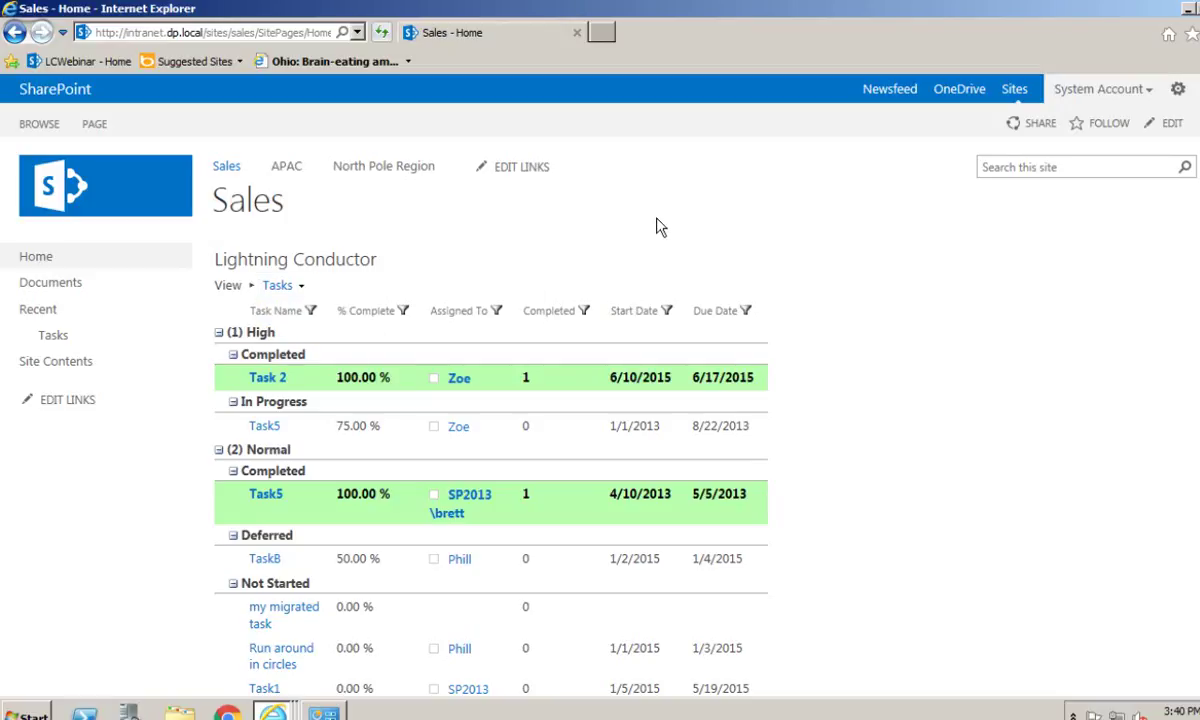